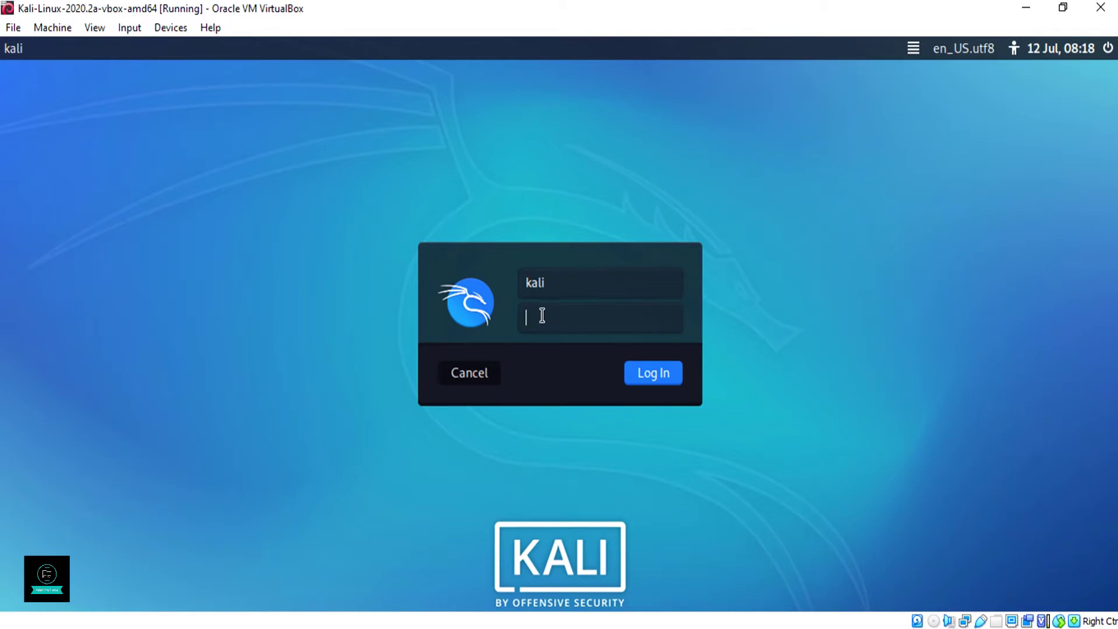
{"action": "type", "text": "kali"}
- Submit the kali user's password at the login box to reach the desktop
{"action": "key", "text": "Return"}
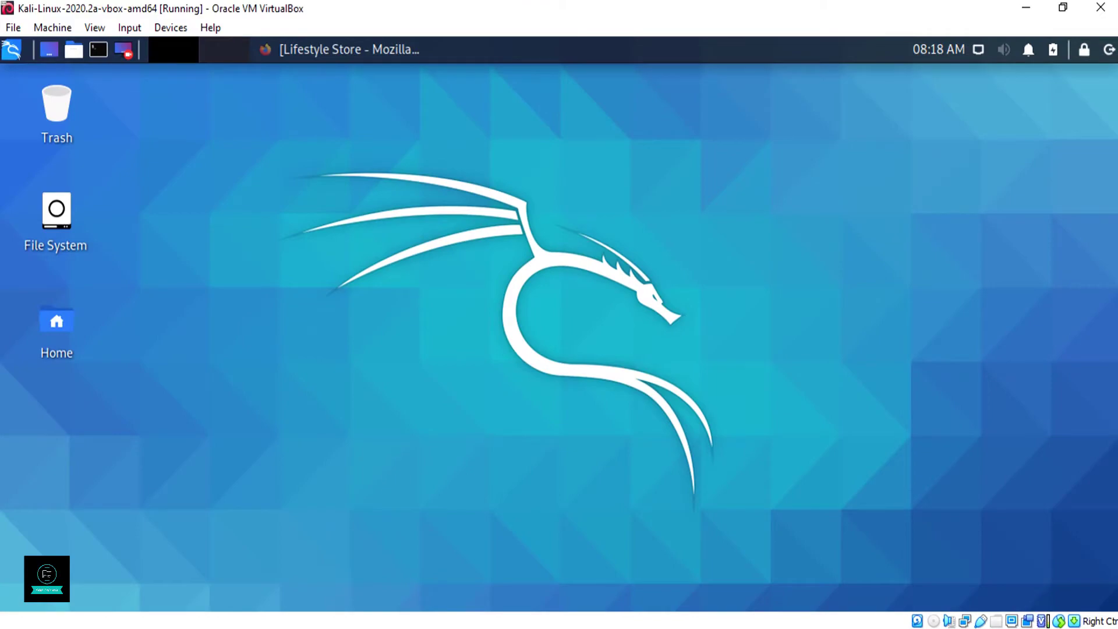
- Bring up Firefox and open the Lifestyle Store products page of socks and shirts
{"action": "left_click", "coordinate": [269, 51]}
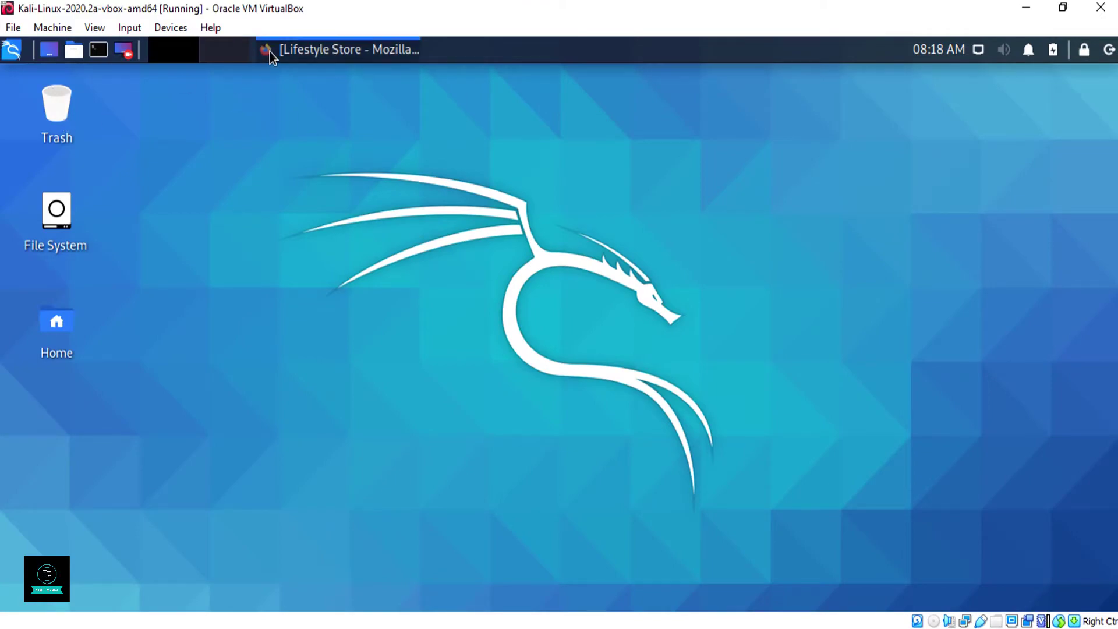
{"action": "scroll", "coordinate": [189, 357], "scroll_direction": "down", "scroll_amount": 5}
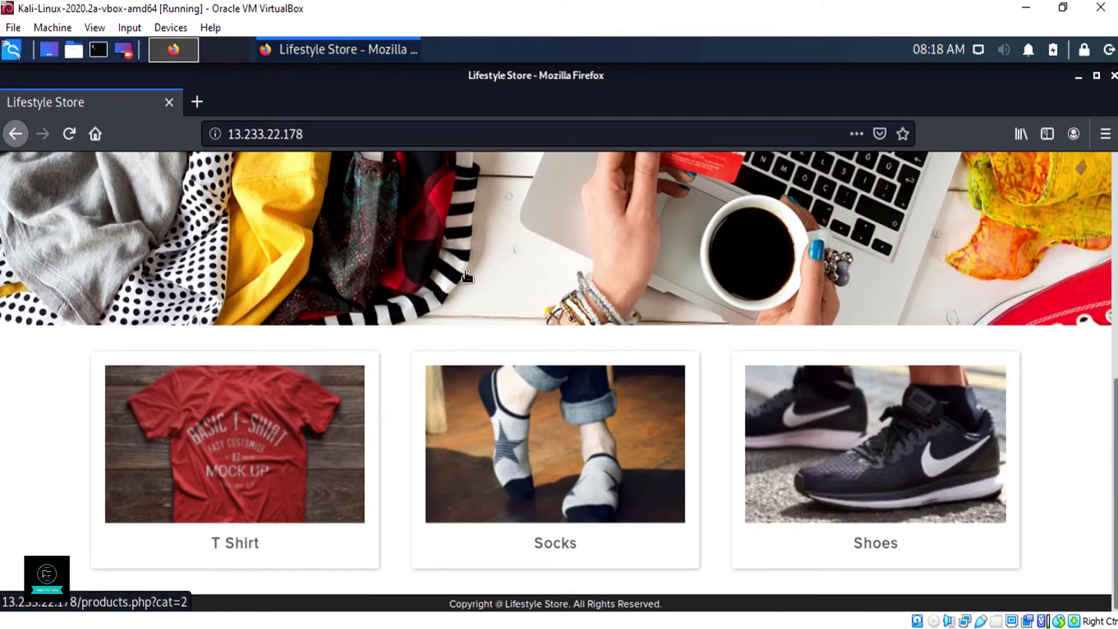
{"action": "scroll", "coordinate": [465, 271], "scroll_direction": "up", "scroll_amount": 5}
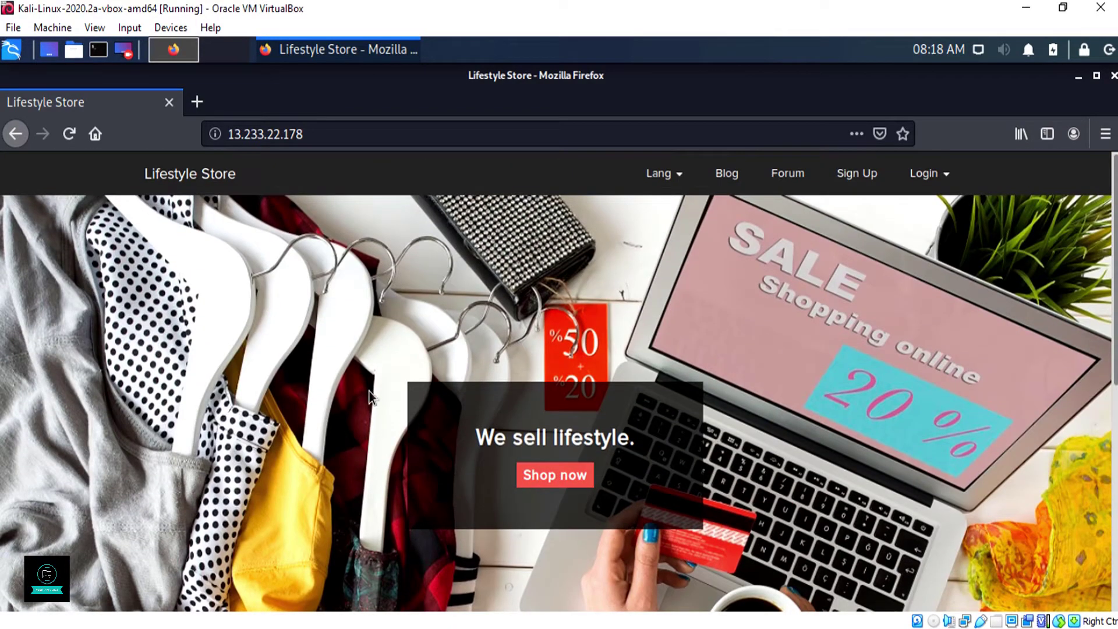
{"action": "left_click", "coordinate": [539, 477]}
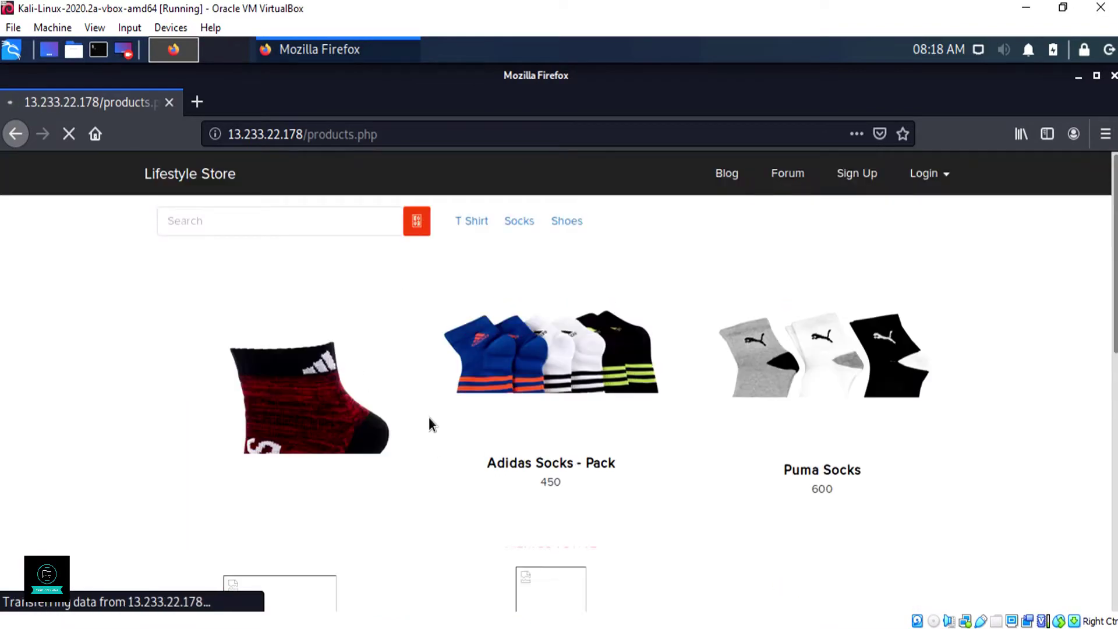
{"action": "scroll", "coordinate": [429, 417], "scroll_direction": "down", "scroll_amount": 10}
{"action": "scroll", "coordinate": [429, 417], "scroll_direction": "up", "scroll_amount": 2}
{"action": "scroll", "coordinate": [429, 417], "scroll_direction": "up", "scroll_amount": 8}
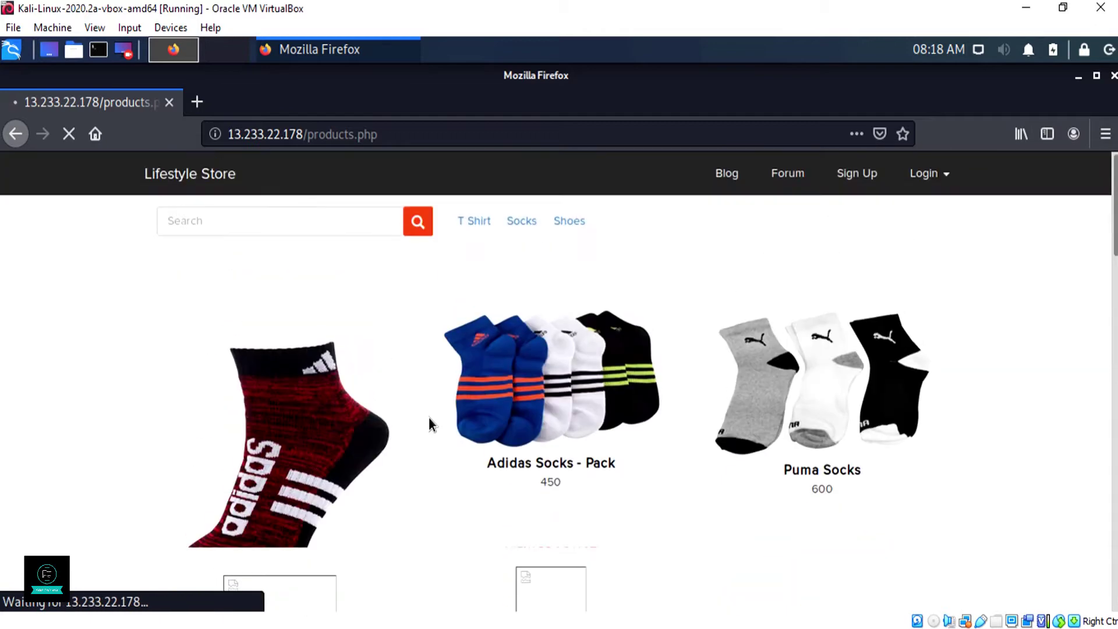
{"action": "scroll", "coordinate": [603, 371], "scroll_direction": "down", "scroll_amount": 5}
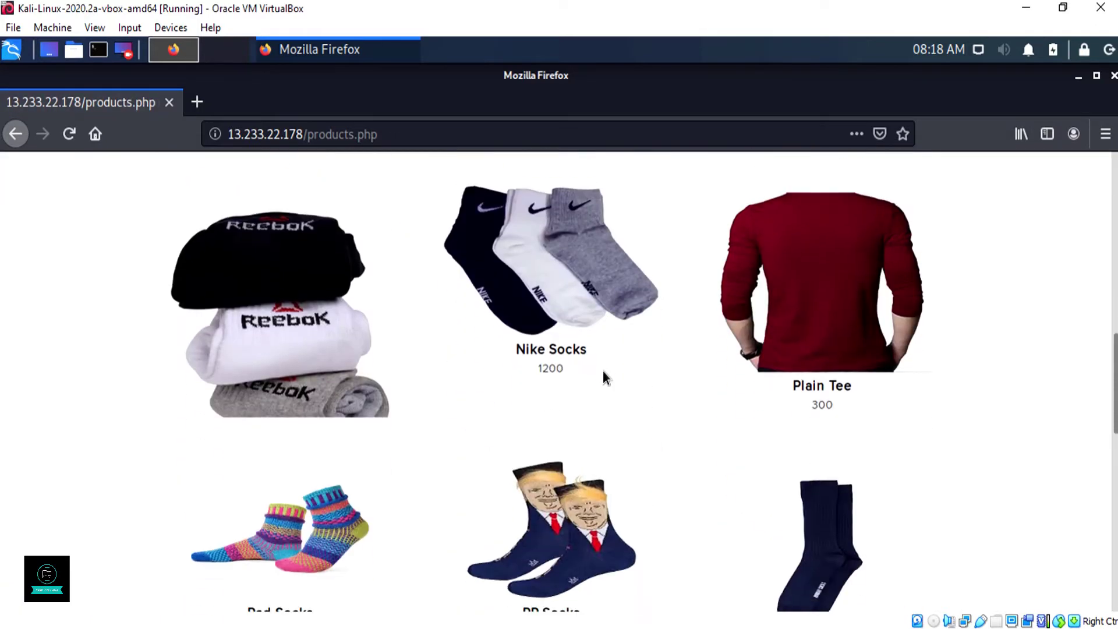
{"action": "scroll", "coordinate": [472, 440], "scroll_direction": "up", "scroll_amount": 4}
{"action": "scroll", "coordinate": [473, 440], "scroll_direction": "up", "scroll_amount": 1}
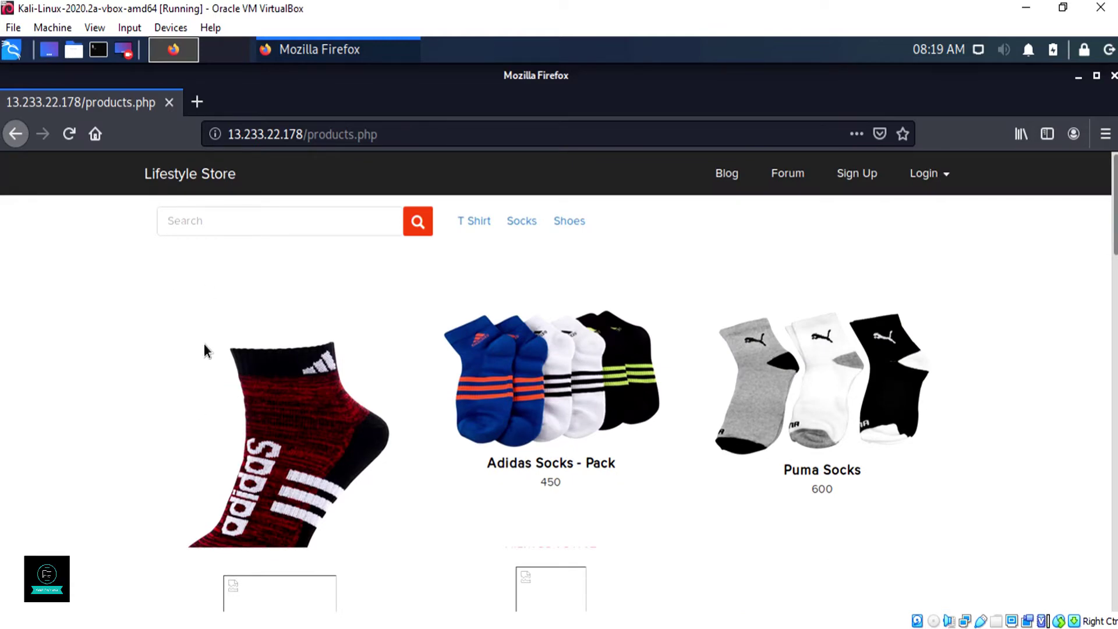
- Minimise the browser and run nikto from the Whisker menu search to show its help
{"action": "left_click", "coordinate": [321, 58]}
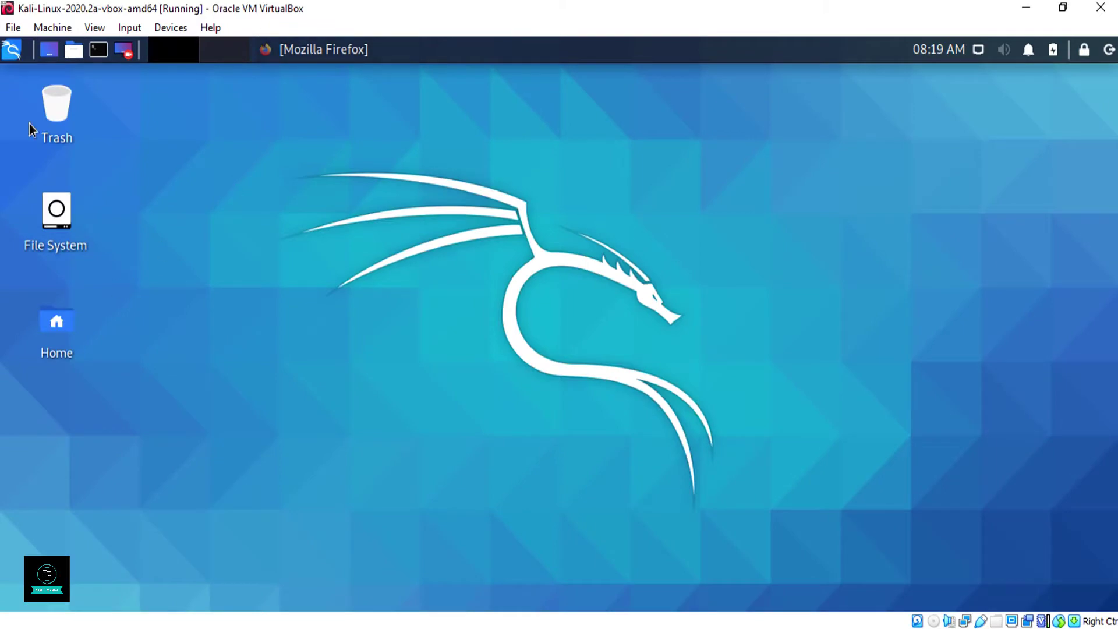
{"action": "left_click", "coordinate": [11, 49]}
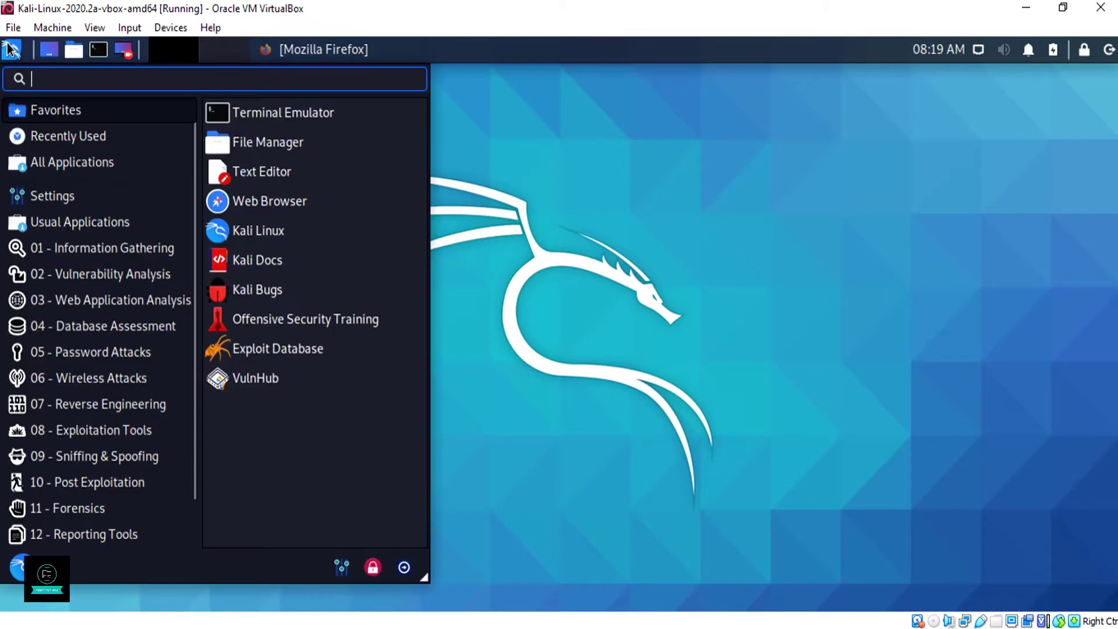
{"action": "type", "text": "n"}
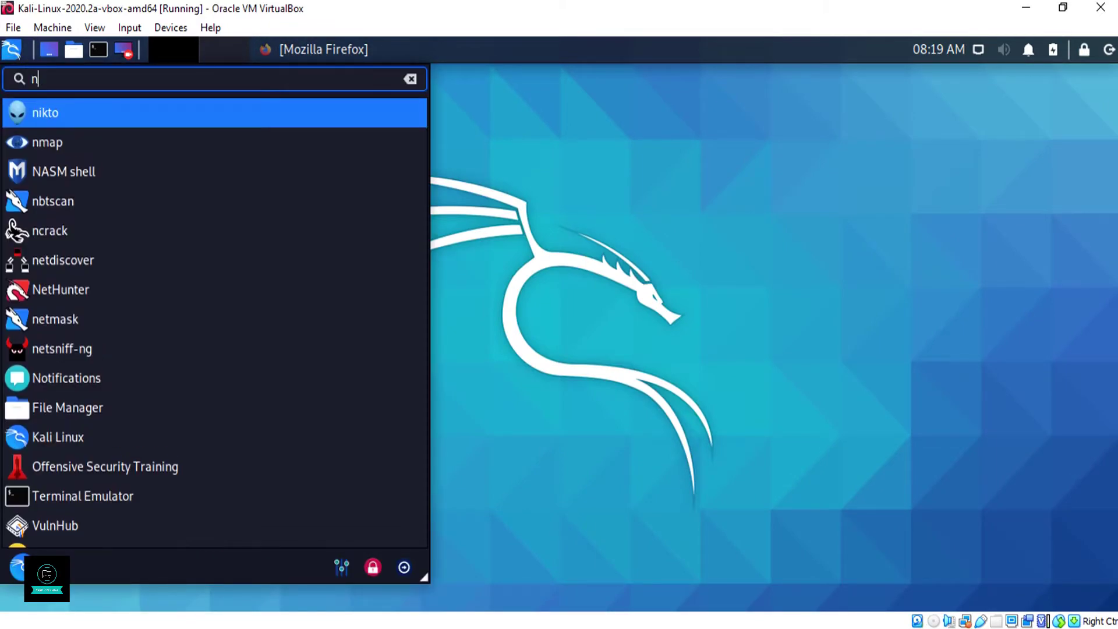
{"action": "type", "text": "ikto"}
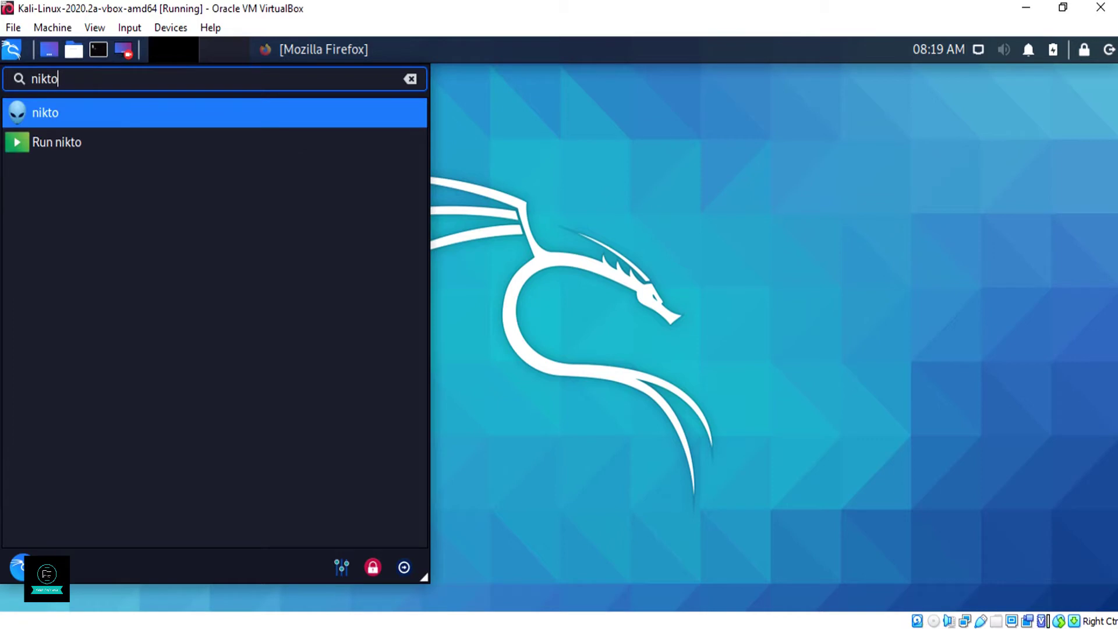
{"action": "key", "text": "Return"}
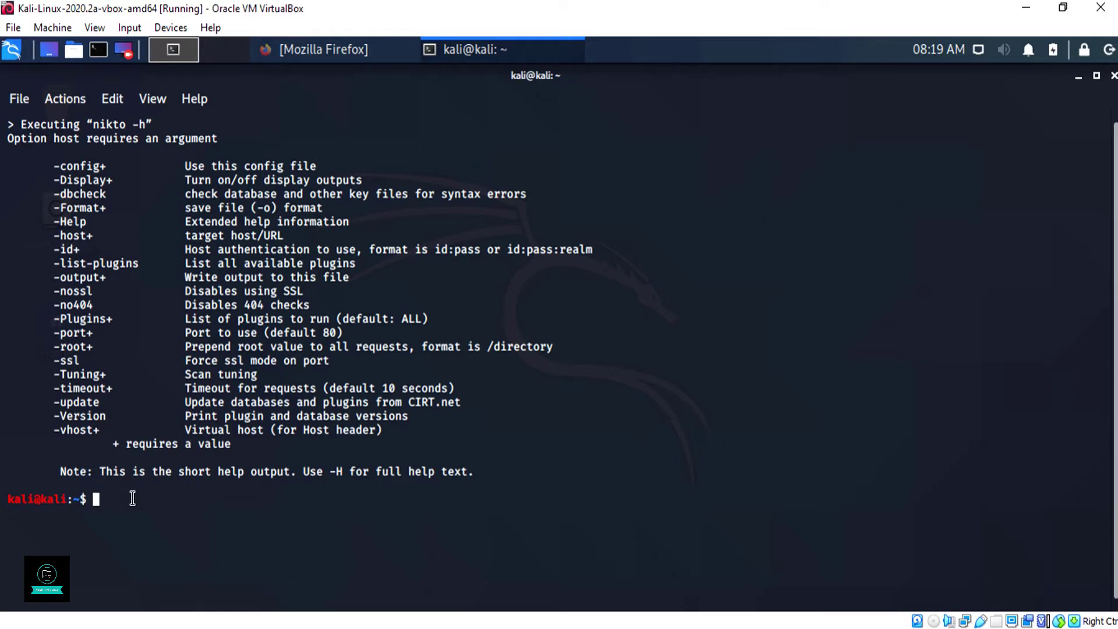
{"action": "type", "text": "nik"}
{"action": "type", "text": "to"}
{"action": "type", "text": " -"}
{"action": "type", "text": "ho"}
{"action": "type", "text": "st"}
{"action": "left_click", "coordinate": [300, 49]}
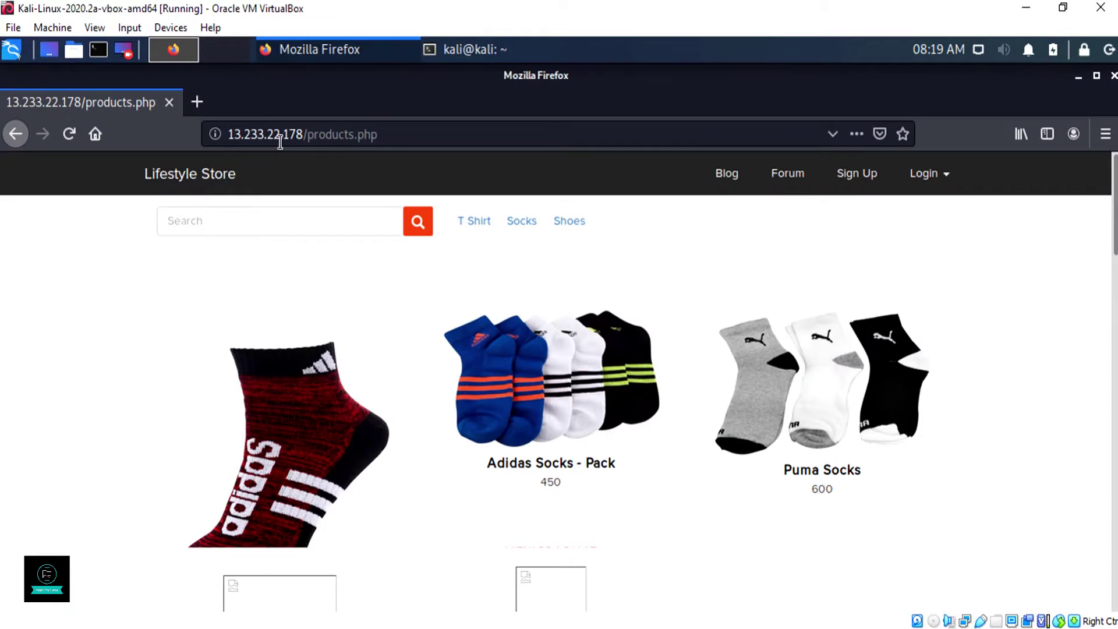
{"action": "left_click", "coordinate": [468, 51]}
{"action": "type", "text": "ht"}
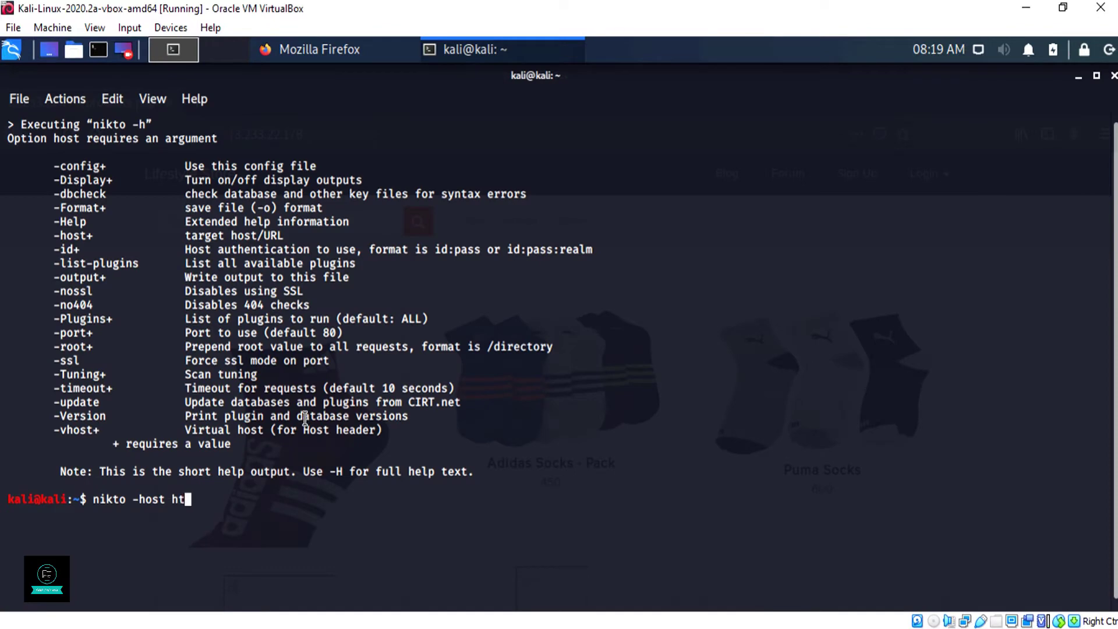
{"action": "type", "text": "tp:"}
{"action": "type", "text": "//~"}
{"action": "key", "text": "BackSpace"}
{"action": "type", "text": "~"}
{"action": "key", "text": "BackSpace"}
{"action": "type", "text": "13"}
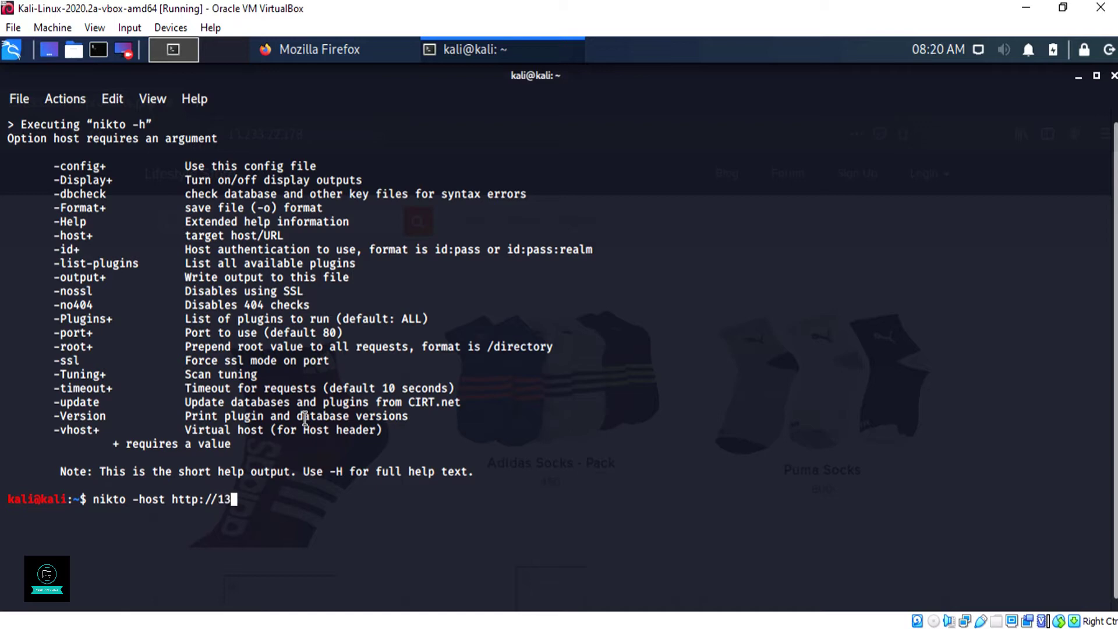
{"action": "type", "text": ".233"}
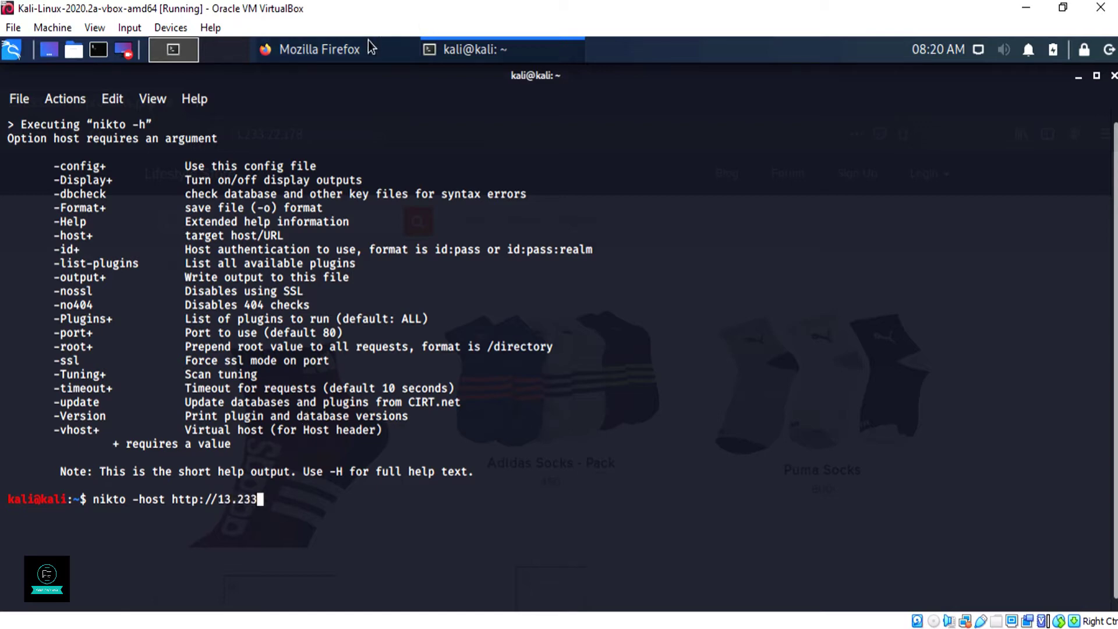
{"action": "left_click", "coordinate": [368, 41]}
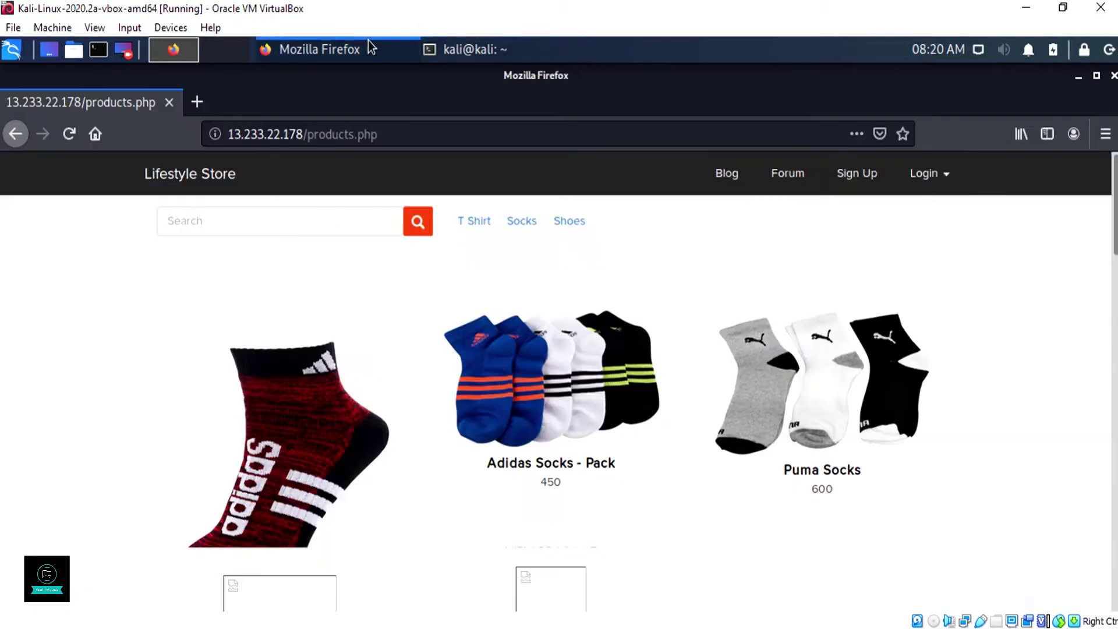
{"action": "left_click", "coordinate": [437, 47]}
{"action": "type", "text": ".22"}
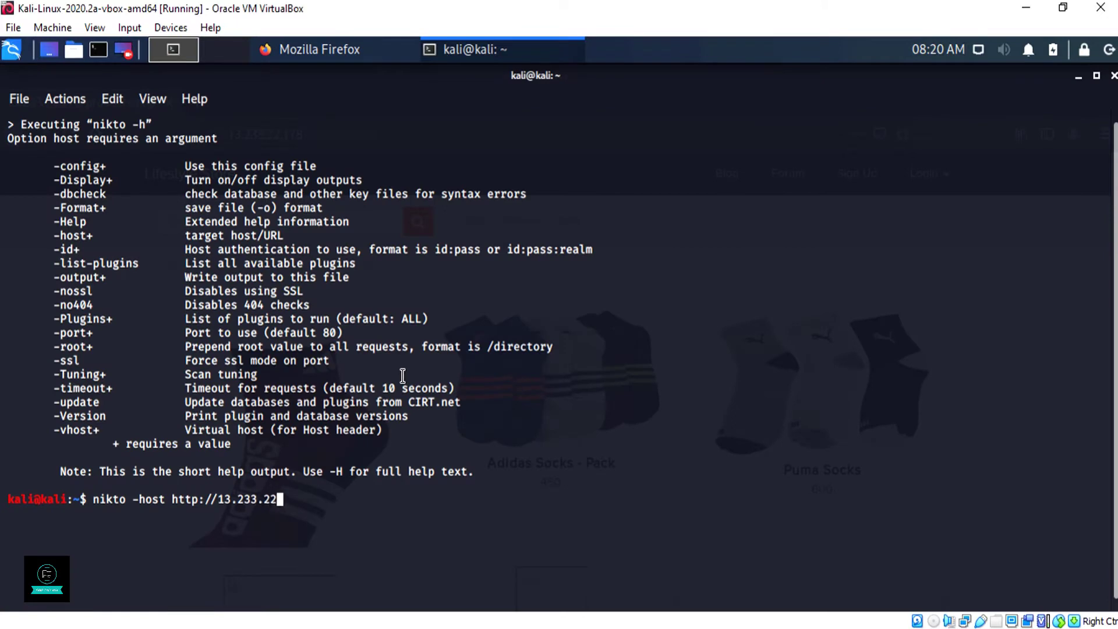
{"action": "type", "text": ".178"}
{"action": "key", "text": "Return"}
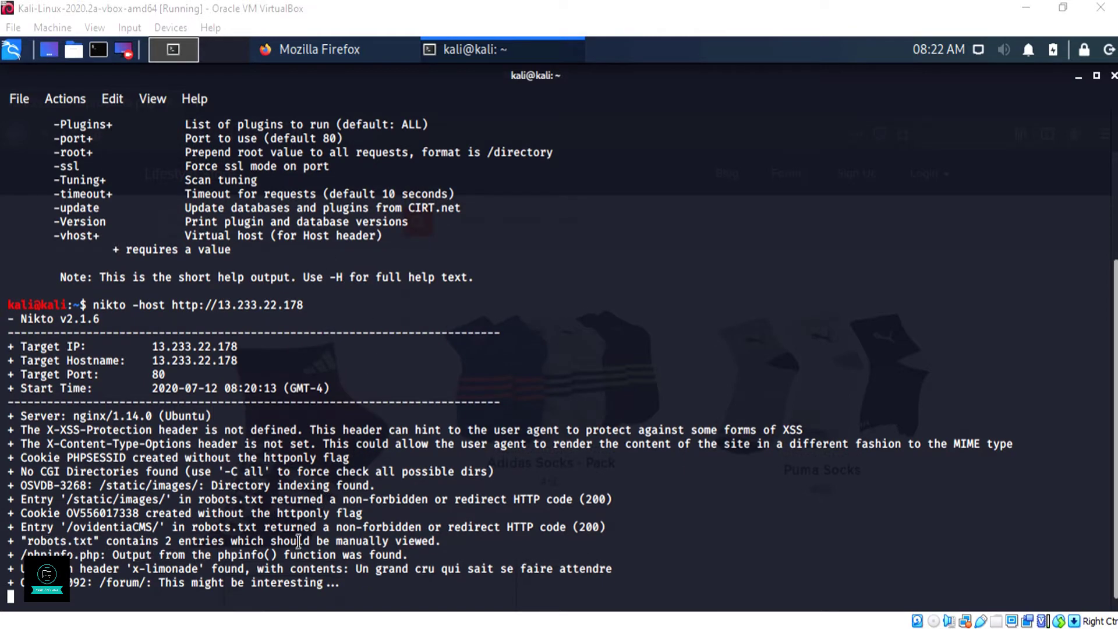
- Load 13.233.22.178/robots.txt in Firefox in place of the products page
{"action": "left_click", "coordinate": [295, 49]}
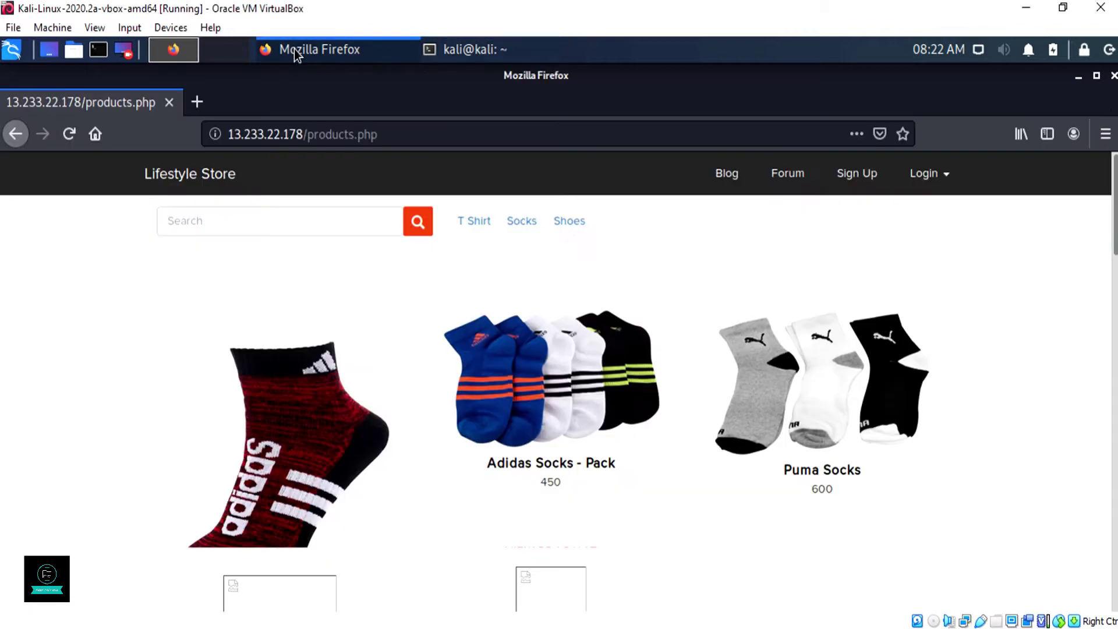
{"action": "left_click", "coordinate": [387, 138]}
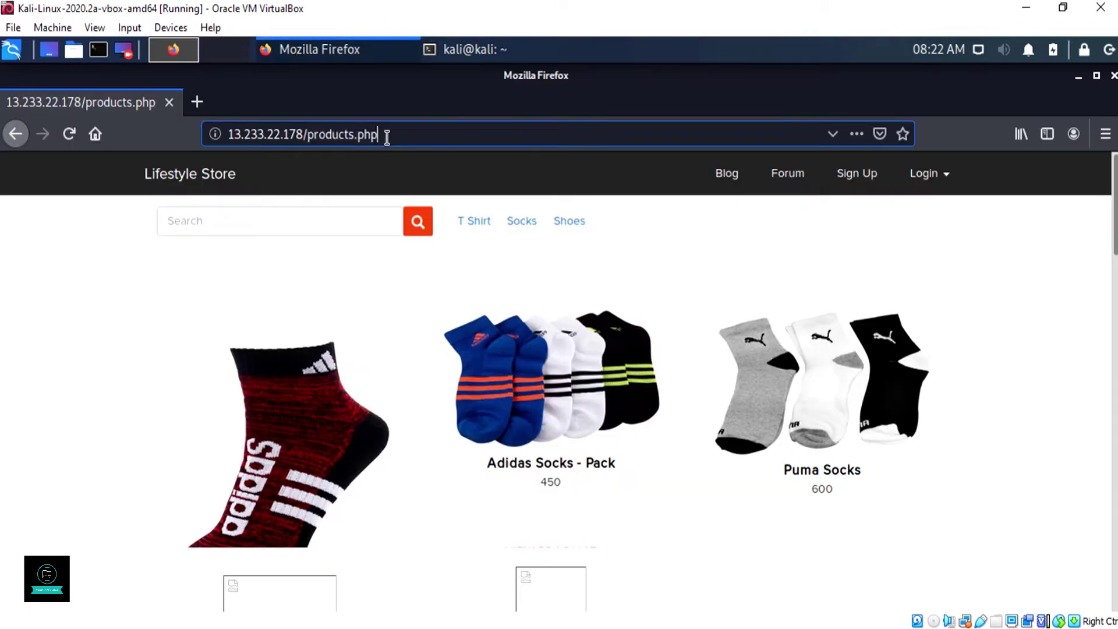
{"action": "key", "text": "BackSpace"}
{"action": "key", "text": "BackSpace"}
{"action": "key", "text": "BackSpace"}
{"action": "key", "text": "BackSpace"}
{"action": "key", "text": "BackSpace"}
{"action": "key", "text": "BackSpace"}
{"action": "key", "text": "BackSpace"}
{"action": "key", "text": "BackSpace"}
{"action": "key", "text": "BackSpace"}
{"action": "key", "text": "BackSpace"}
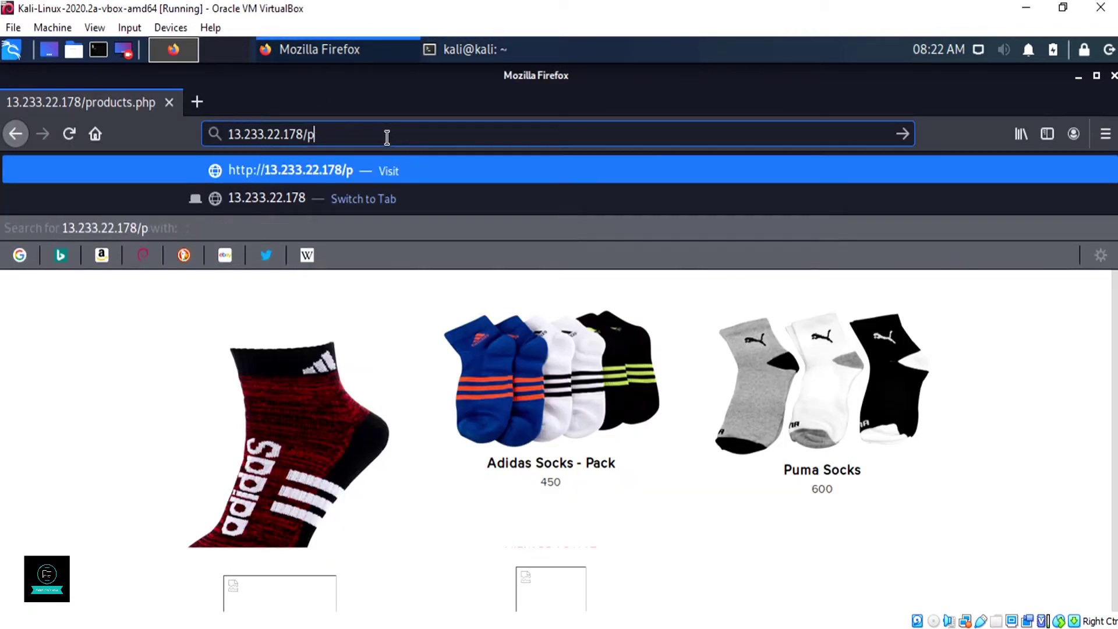
{"action": "key", "text": "BackSpace"}
{"action": "type", "text": "robo"}
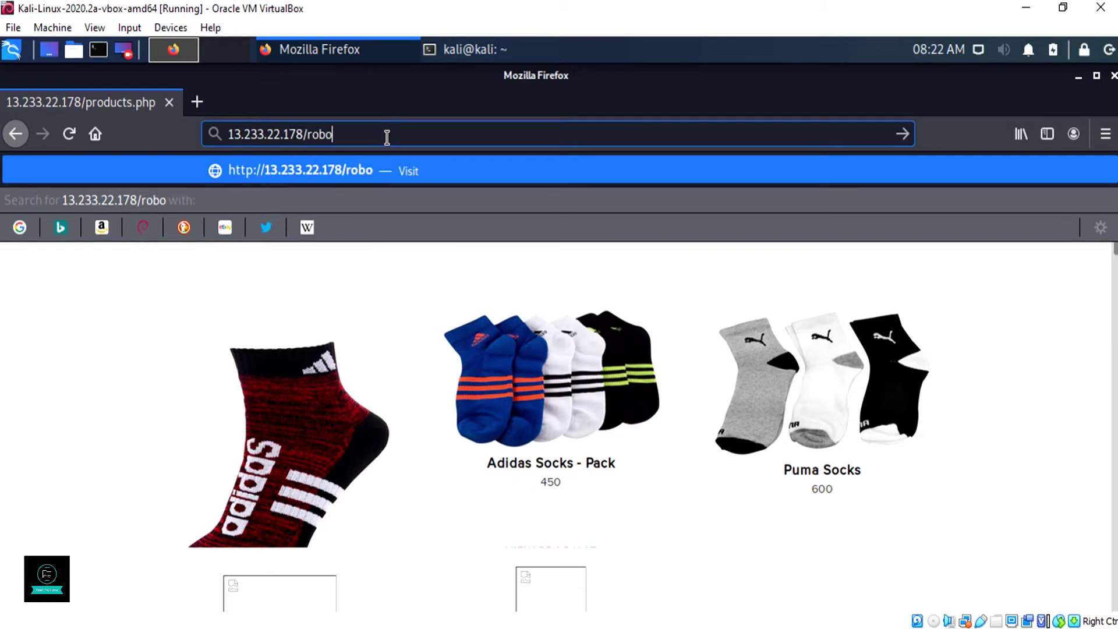
{"action": "type", "text": "ts.t"}
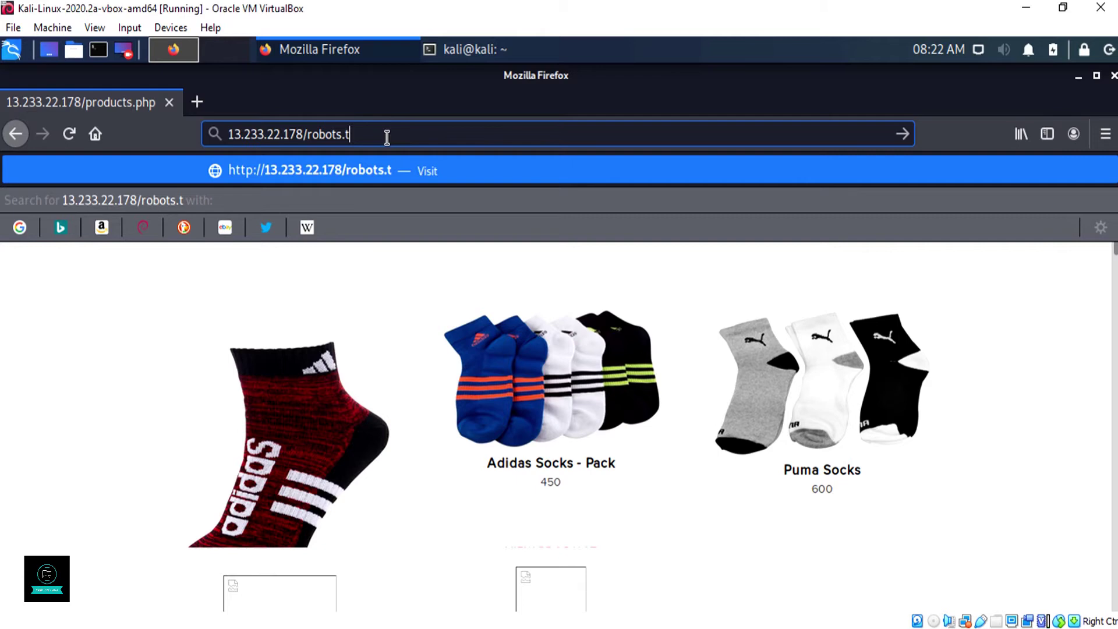
{"action": "type", "text": "xt"}
{"action": "key", "text": "Return"}
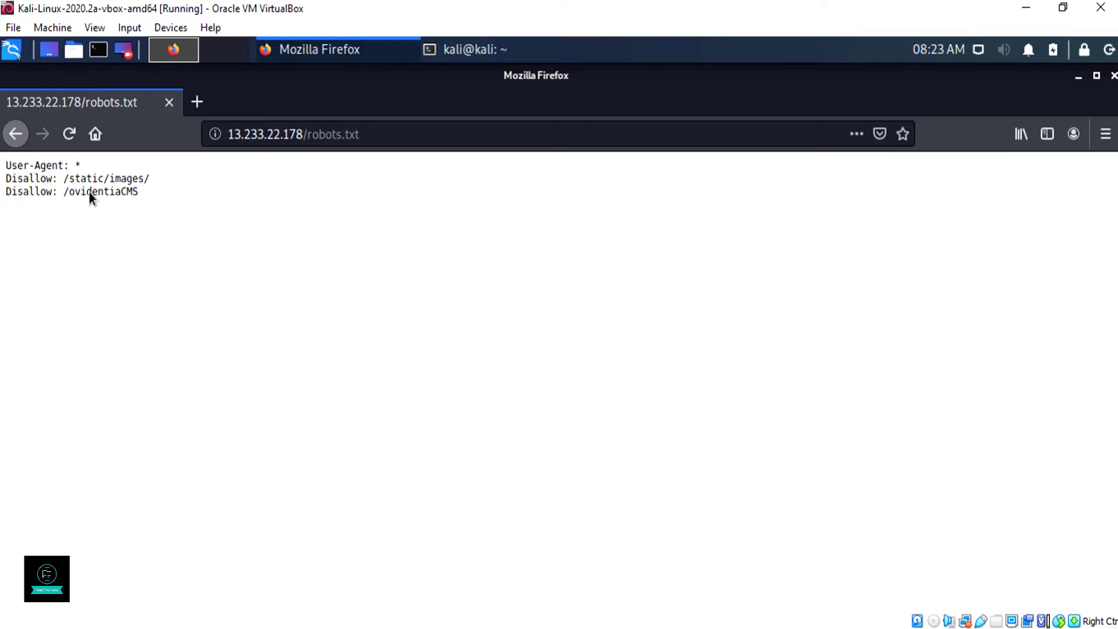
- Copy the disallowed /static/images/ path into the address and load its directory listing
{"action": "left_click_drag", "start_coordinate": [63, 178], "coordinate": [147, 179]}
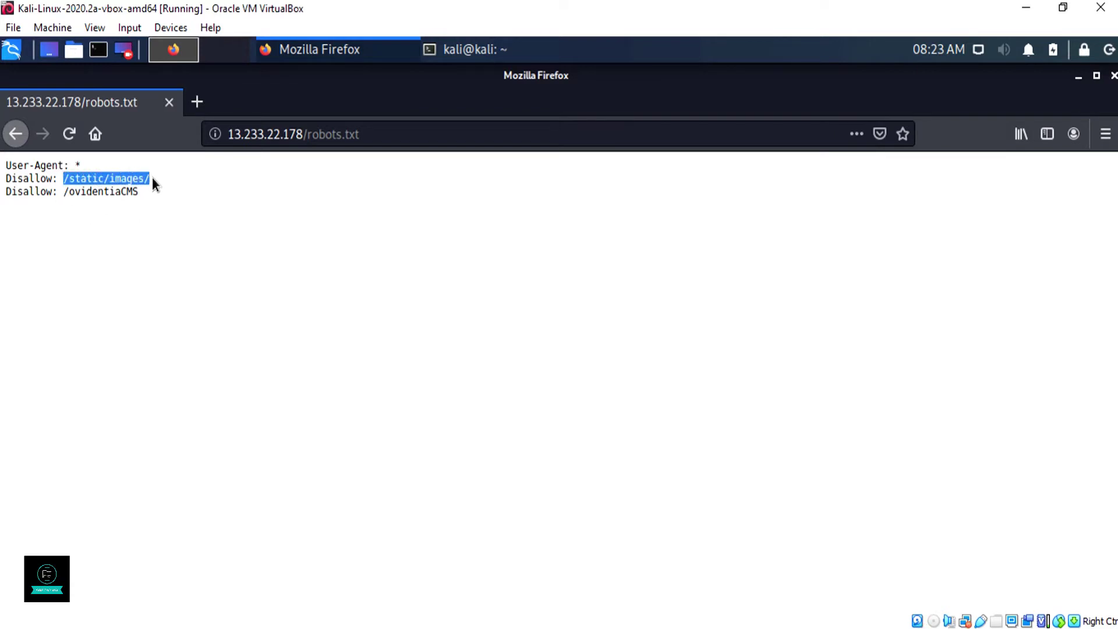
{"action": "left_click_drag", "start_coordinate": [308, 134], "coordinate": [374, 138]}
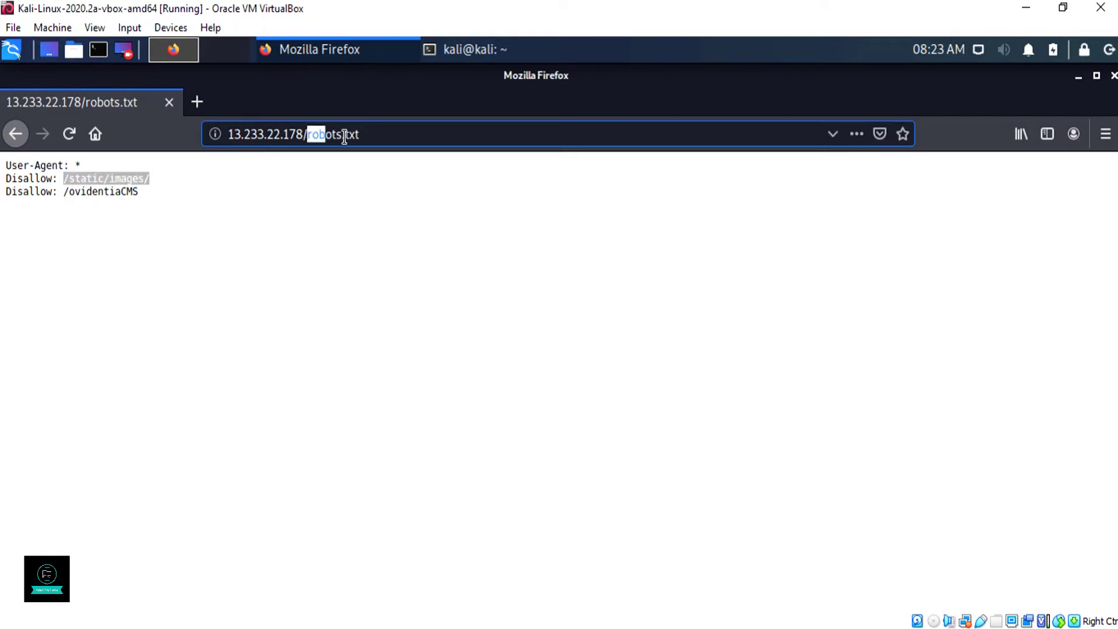
{"action": "type", "text": "/static/images/"}
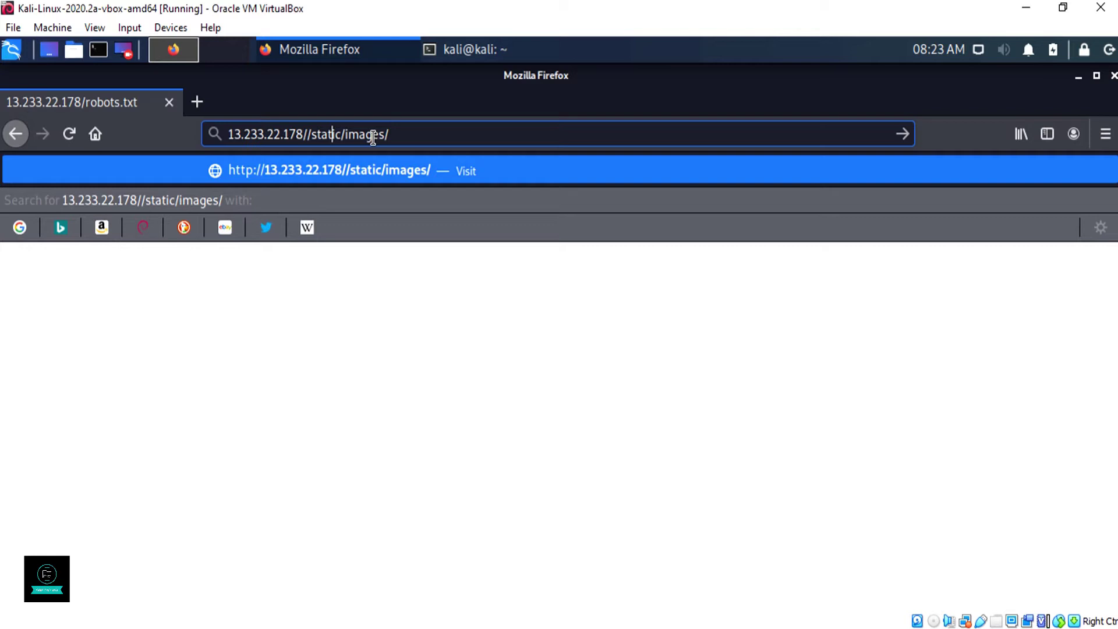
{"action": "key", "text": "Left"}
{"action": "key", "text": "Left"}
{"action": "key", "text": "Left"}
{"action": "key", "text": "Left"}
{"action": "key", "text": "BackSpace"}
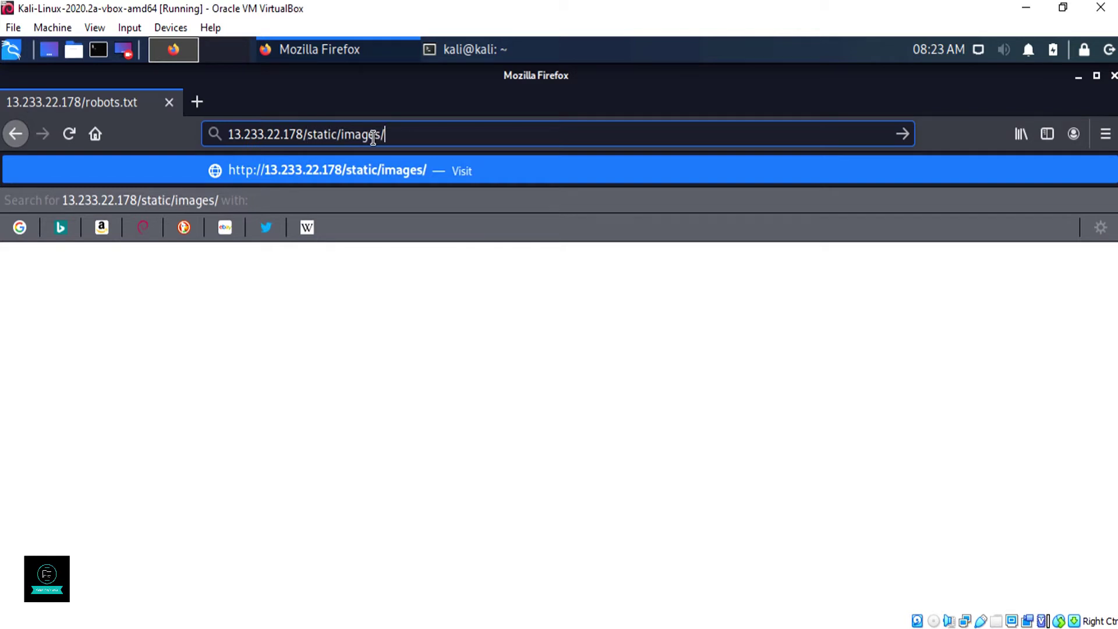
{"action": "key", "text": "Return"}
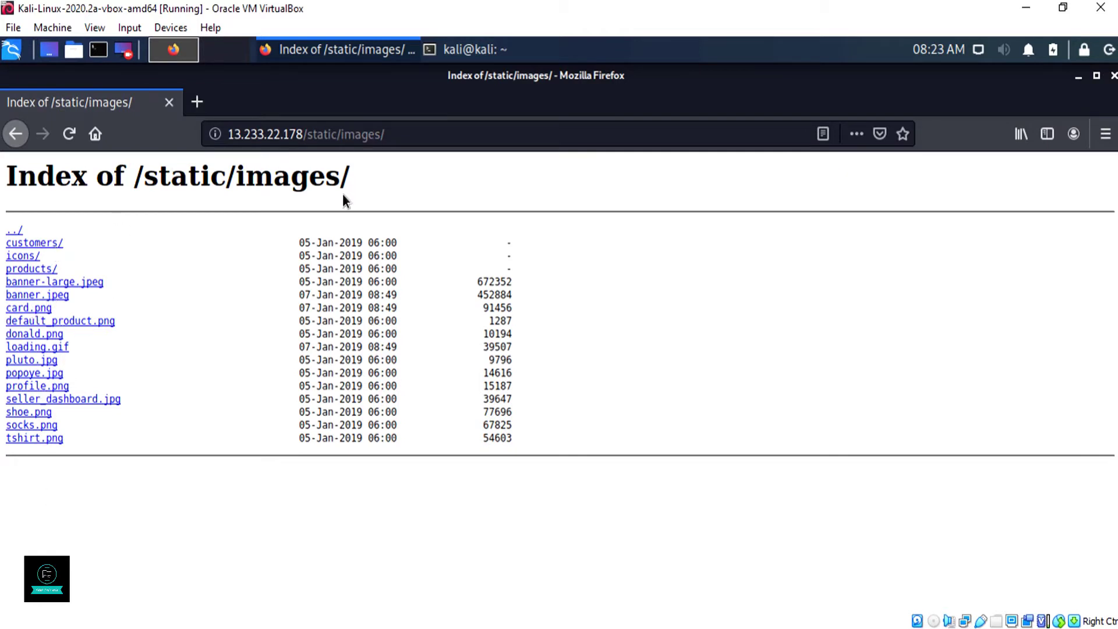
- View default_product.png, loading.gif, seller_dashboard.jpg, socks.png and tshirt.png from the listing
{"action": "left_click", "coordinate": [29, 321]}
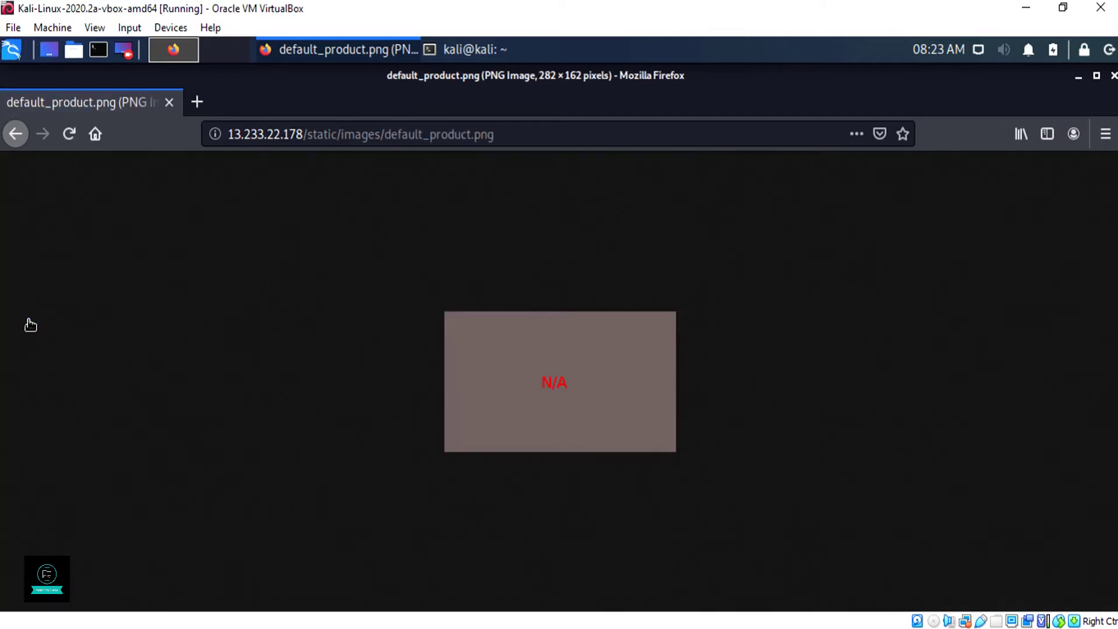
{"action": "left_click", "coordinate": [15, 135]}
{"action": "left_click", "coordinate": [26, 349]}
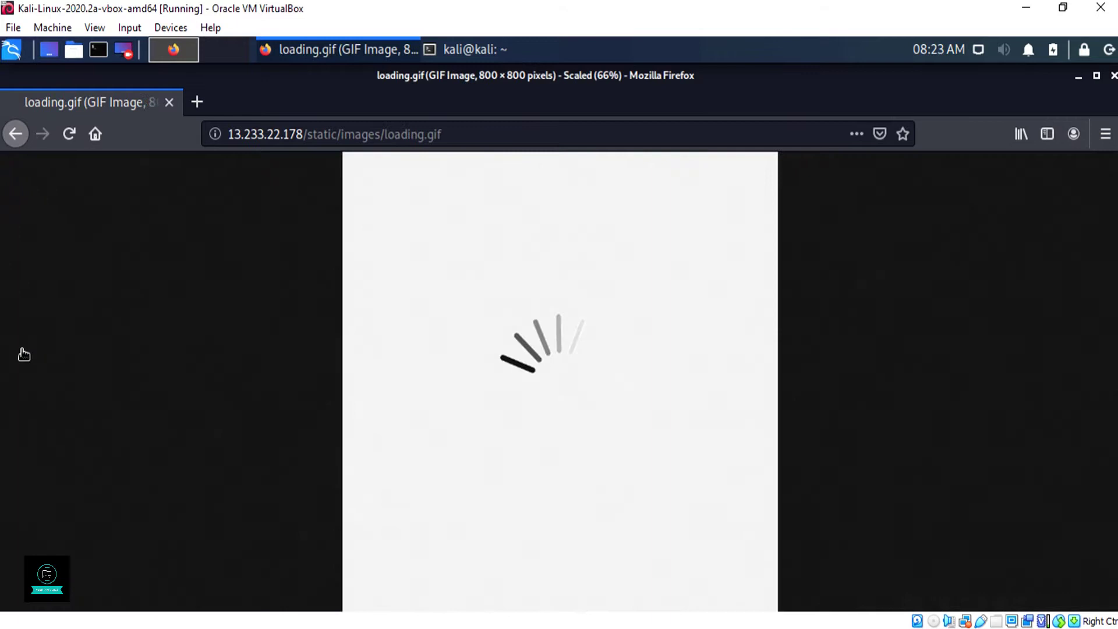
{"action": "left_click", "coordinate": [15, 134]}
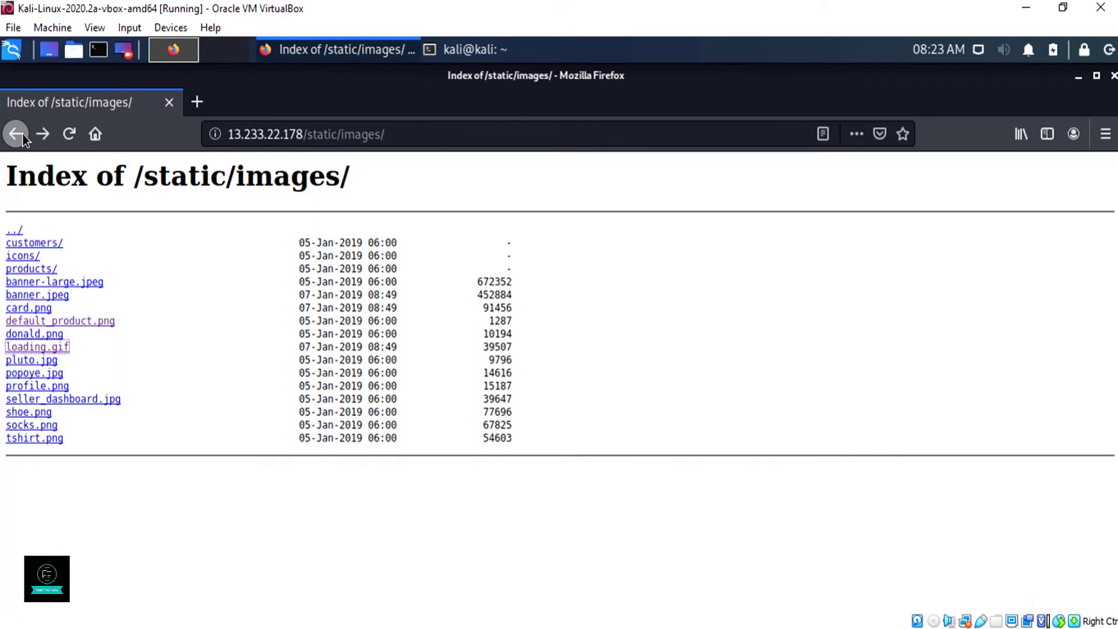
{"action": "left_click", "coordinate": [51, 400]}
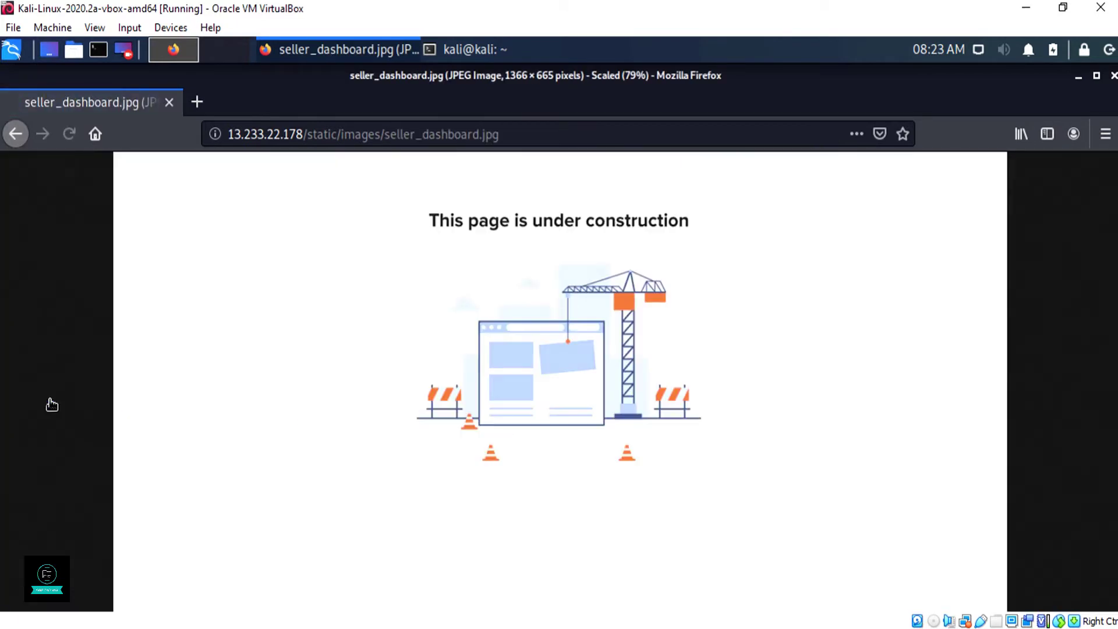
{"action": "left_click", "coordinate": [16, 135]}
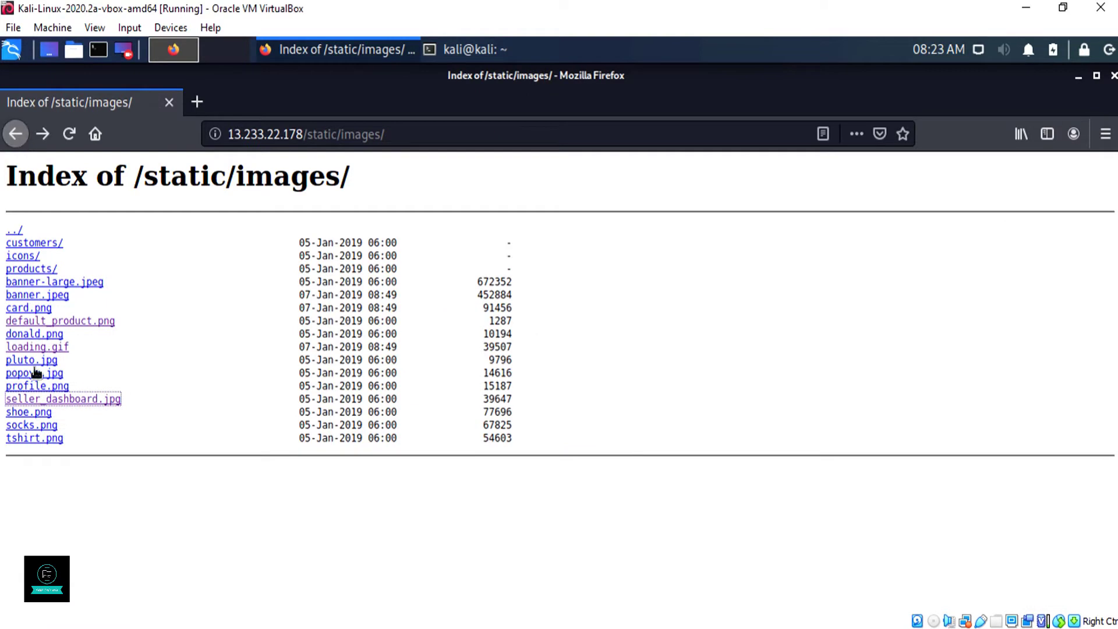
{"action": "left_click", "coordinate": [31, 426]}
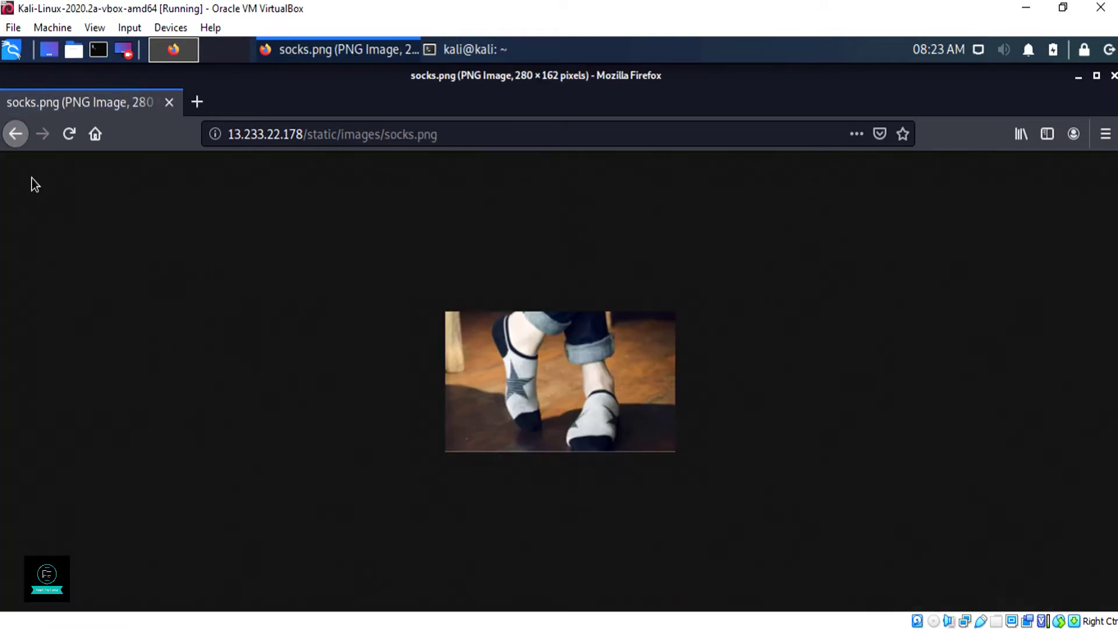
{"action": "left_click", "coordinate": [16, 136]}
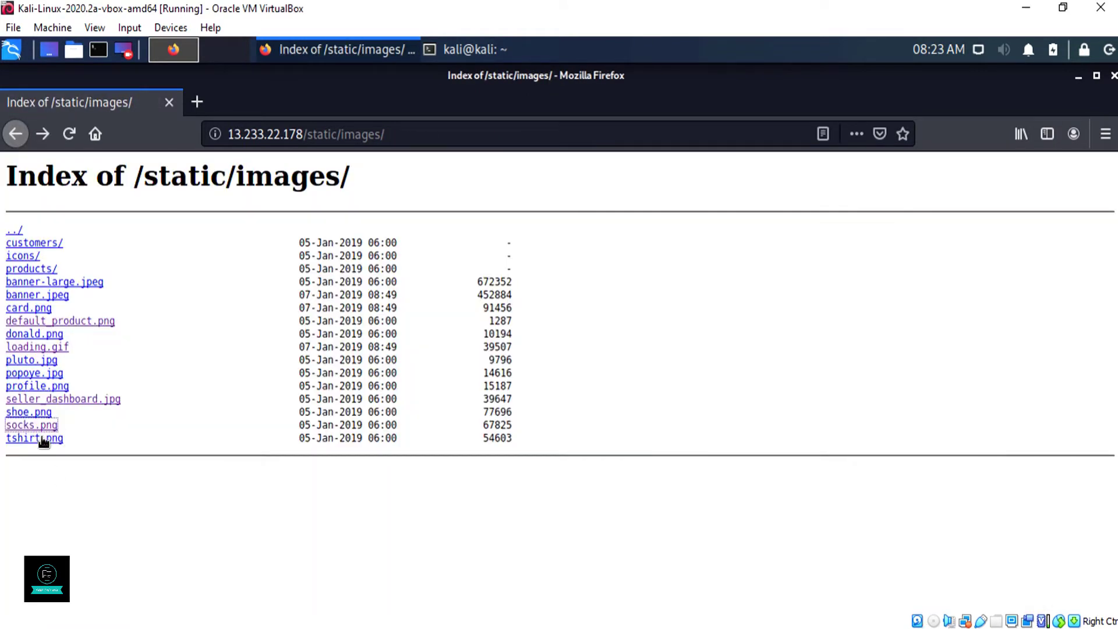
{"action": "left_click", "coordinate": [41, 439]}
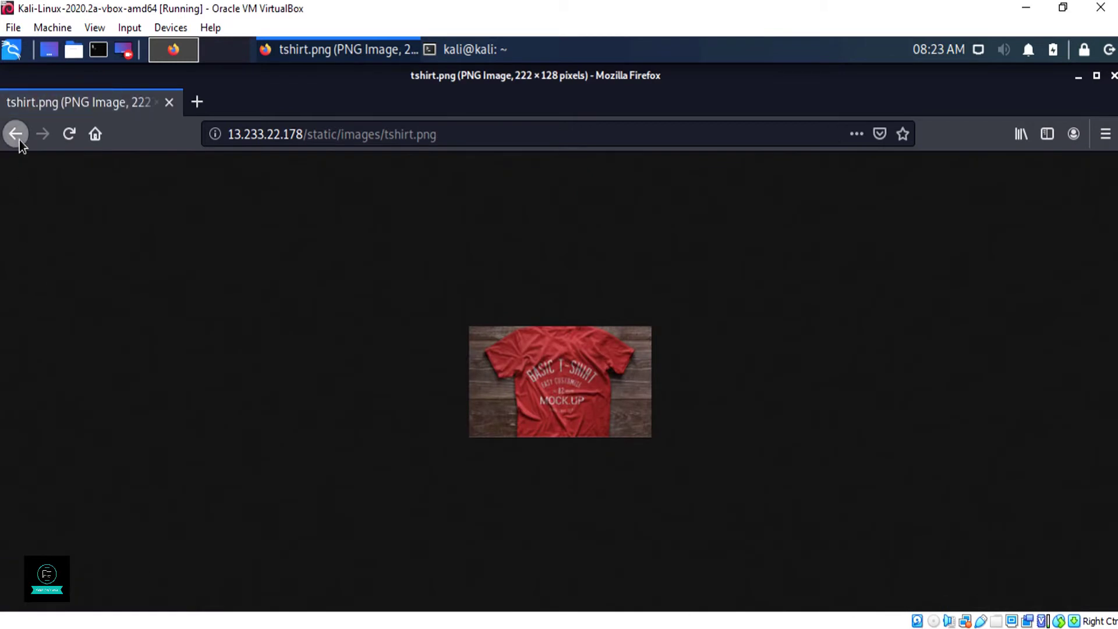
{"action": "left_click", "coordinate": [15, 135]}
- View products/tshirt_full.png and banner.jpeg, then return to robots.txt and select /ovidentiaCMS
{"action": "left_click", "coordinate": [30, 268]}
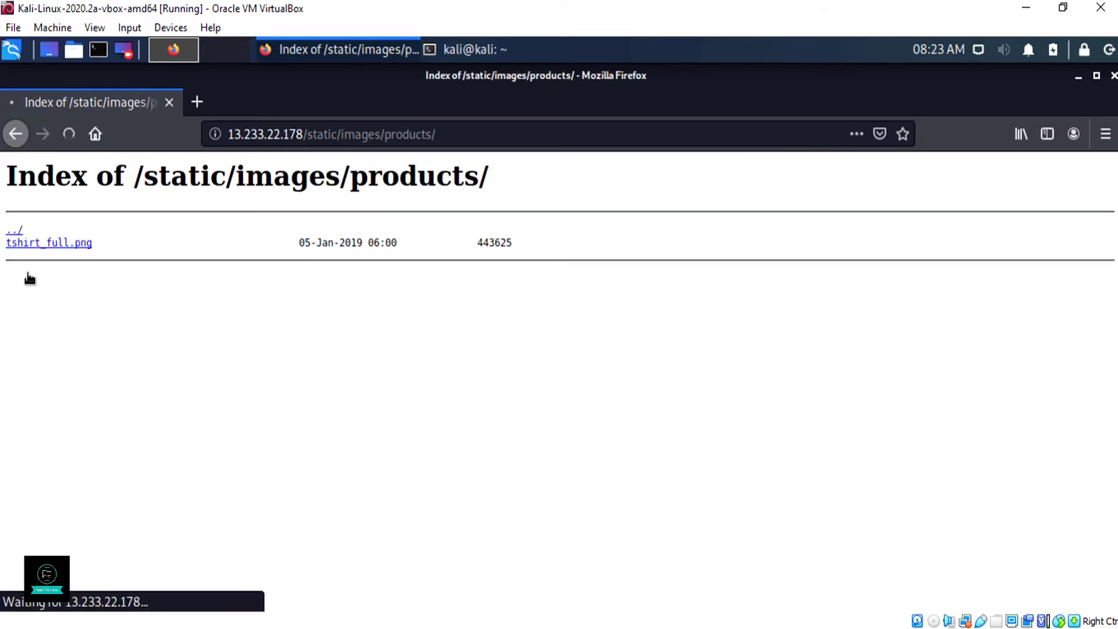
{"action": "left_click", "coordinate": [25, 246]}
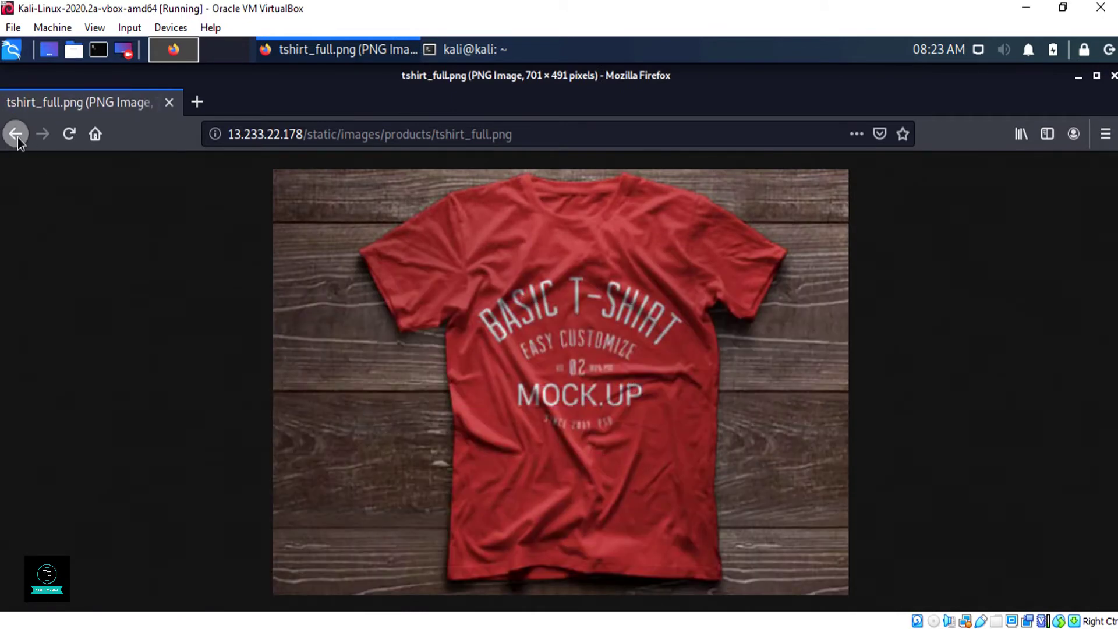
{"action": "left_click", "coordinate": [17, 136]}
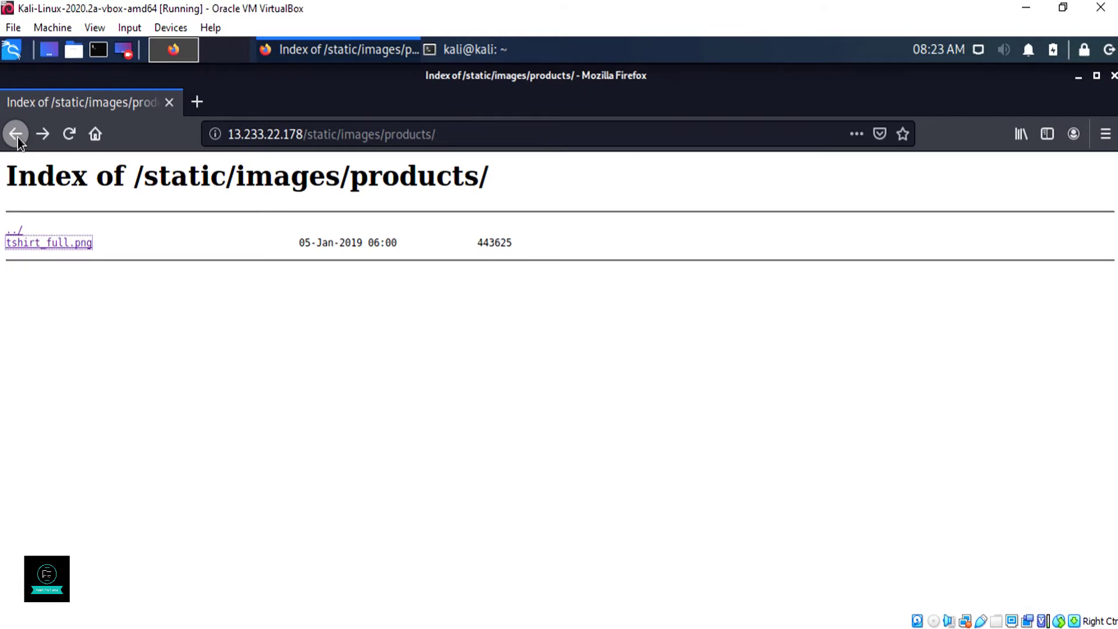
{"action": "left_click", "coordinate": [17, 137]}
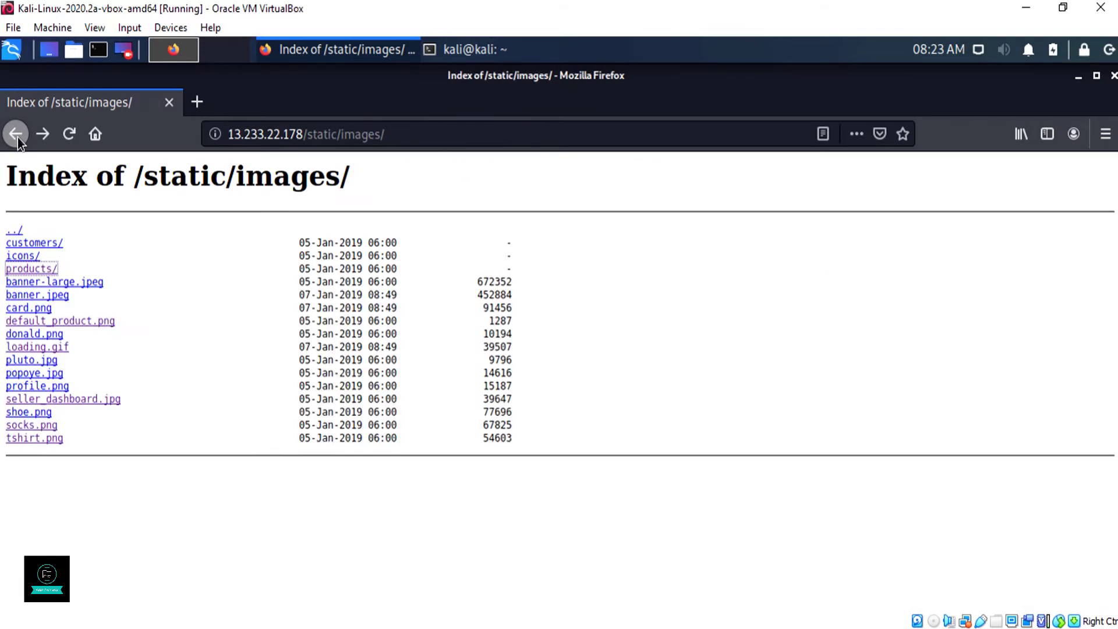
{"action": "left_click", "coordinate": [41, 297]}
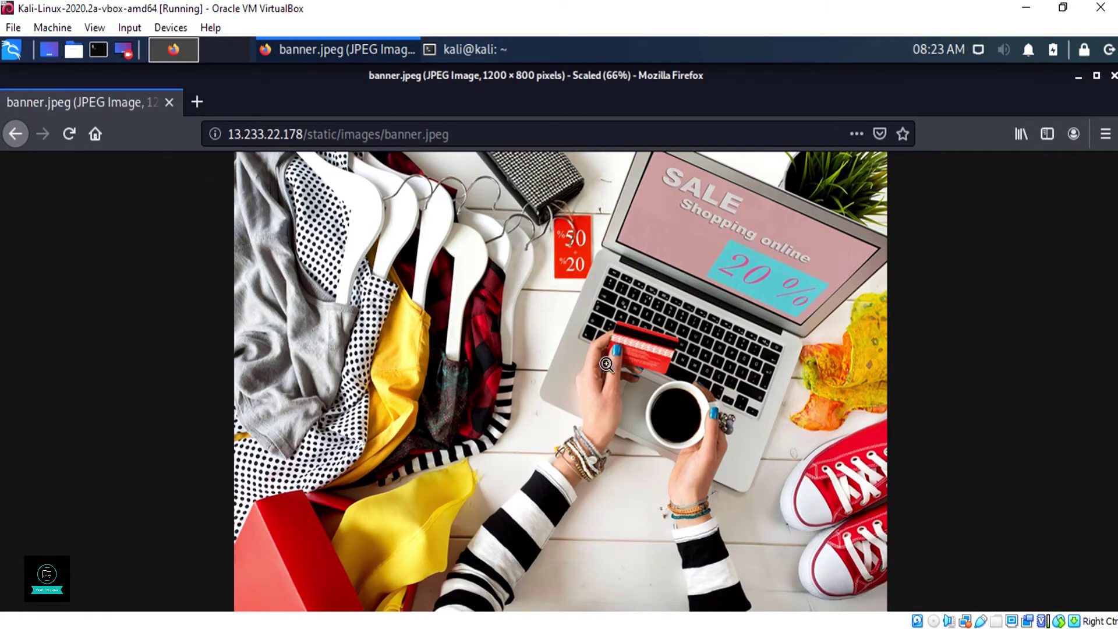
{"action": "left_click", "coordinate": [17, 135]}
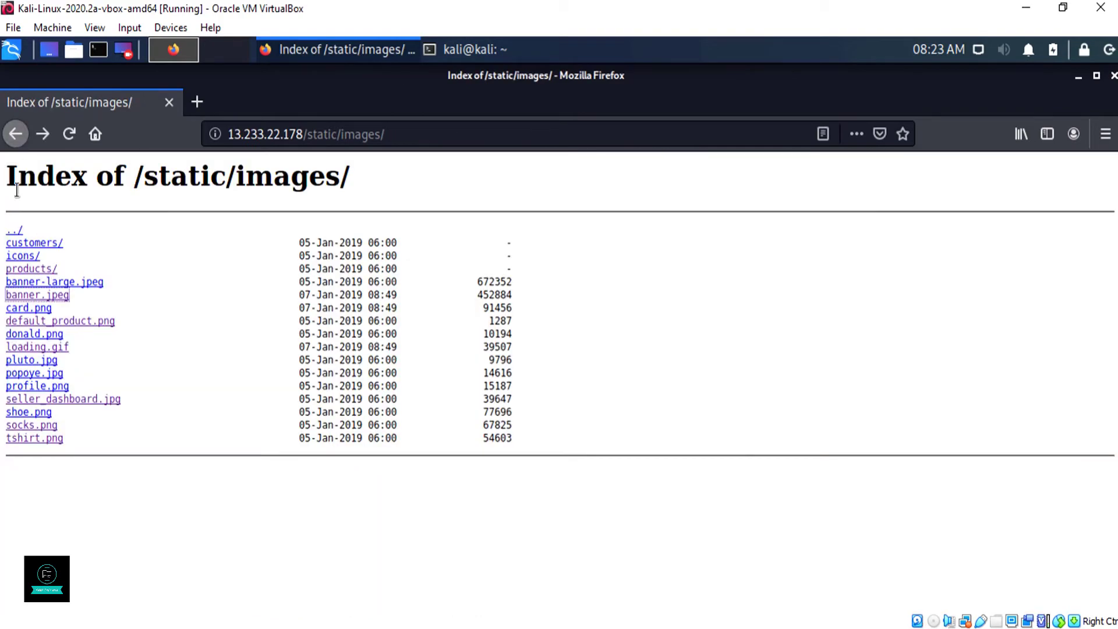
{"action": "left_click", "coordinate": [17, 135]}
{"action": "left_click_drag", "start_coordinate": [63, 191], "coordinate": [145, 192]}
{"action": "key", "text": "ctrl+c"}
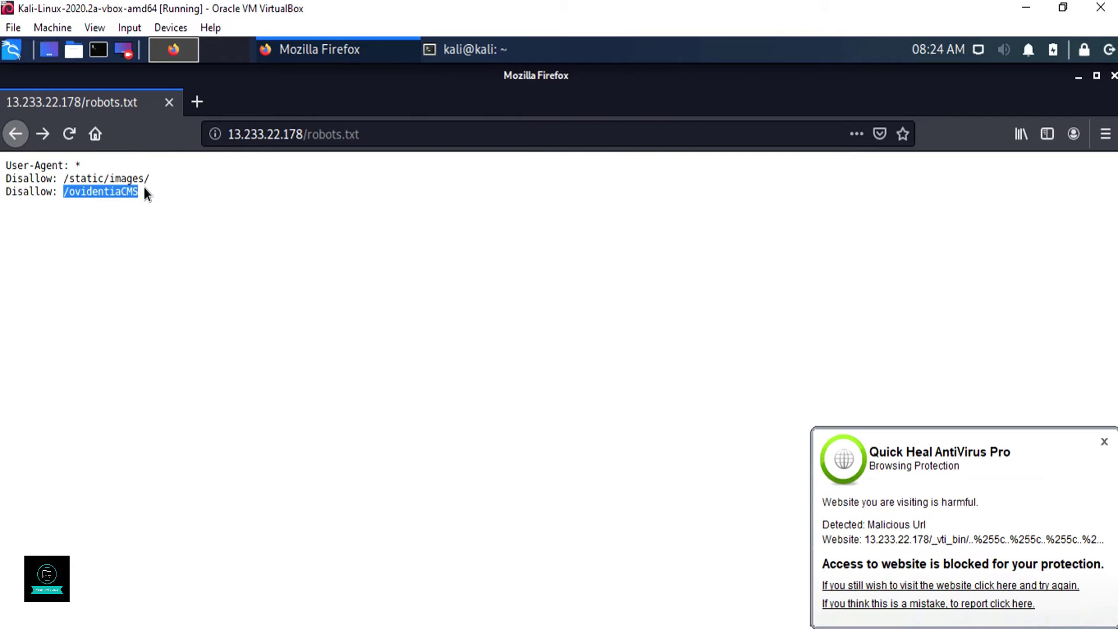
- Load 13.233.22.178/ovidentiaCMS, dismiss the antivirus warning, and minimise Firefox
{"action": "left_click", "coordinate": [392, 134]}
{"action": "key", "text": "BackSpace"}
{"action": "key", "text": "BackSpace"}
{"action": "key", "text": "BackSpace"}
{"action": "key", "text": "BackSpace"}
{"action": "key", "text": "BackSpace"}
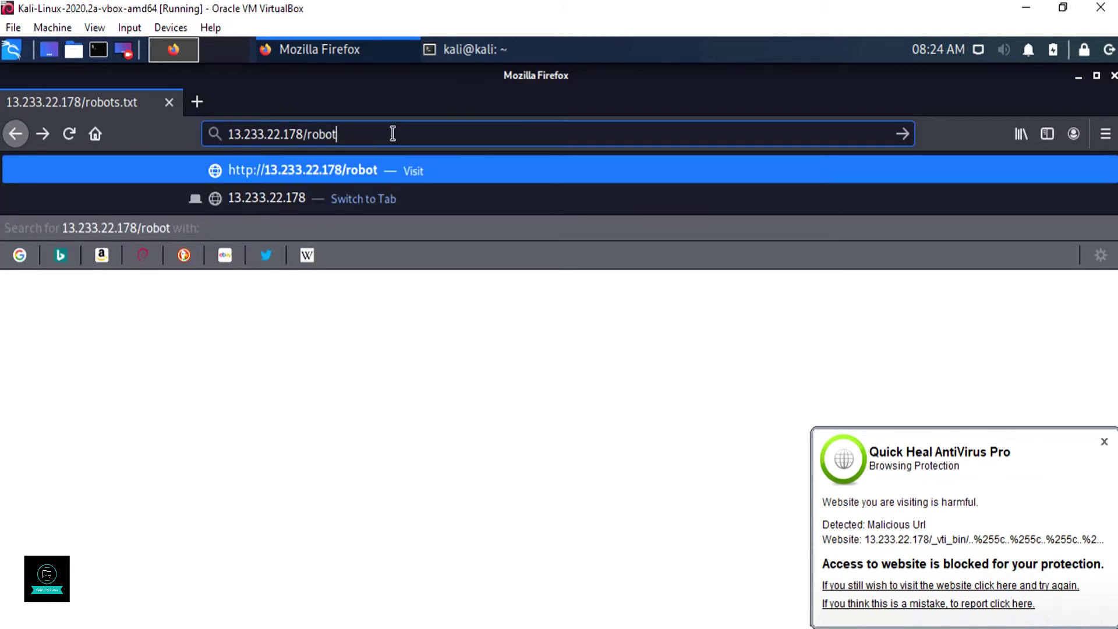
{"action": "key", "text": "BackSpace"}
{"action": "key", "text": "BackSpace"}
{"action": "key", "text": "BackSpace"}
{"action": "key", "text": "BackSpace"}
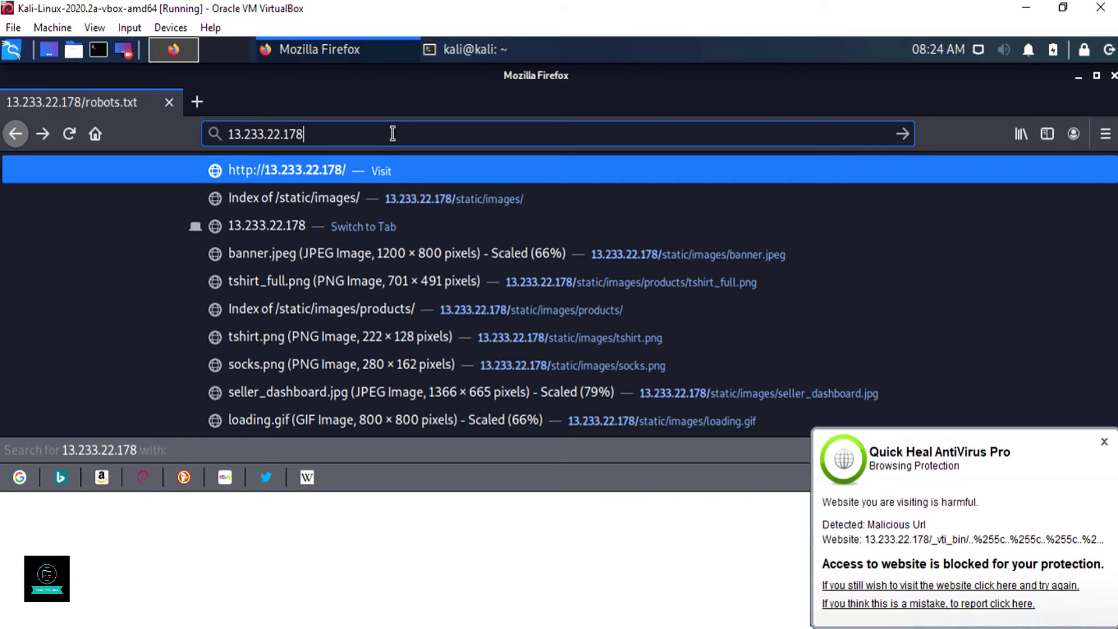
{"action": "key", "text": "ctrl+v"}
{"action": "key", "text": "Return"}
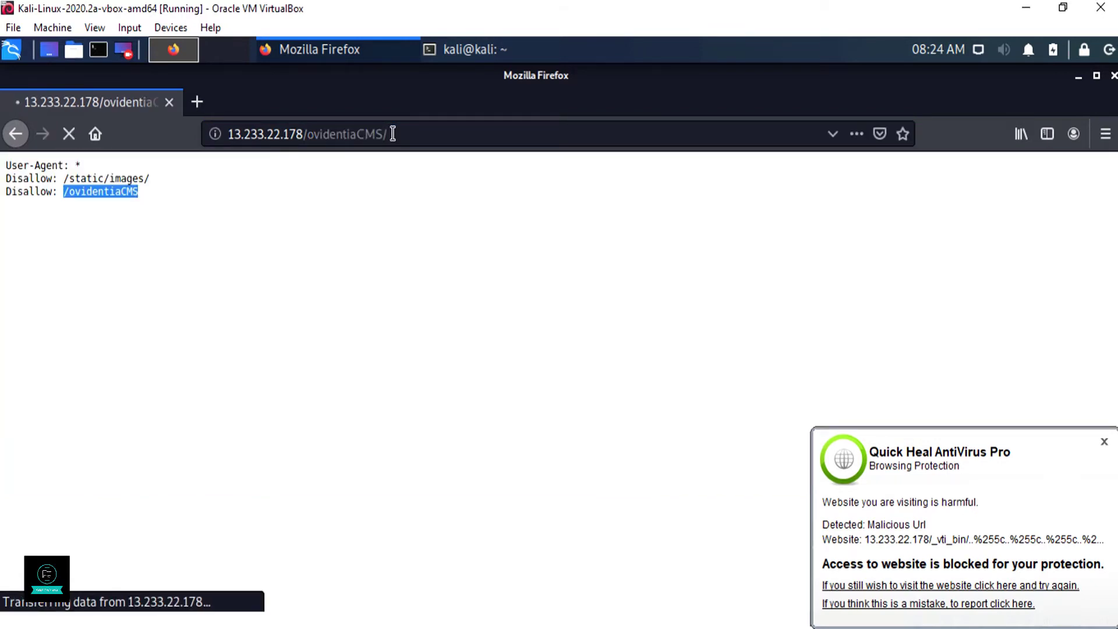
{"action": "left_click", "coordinate": [1105, 442]}
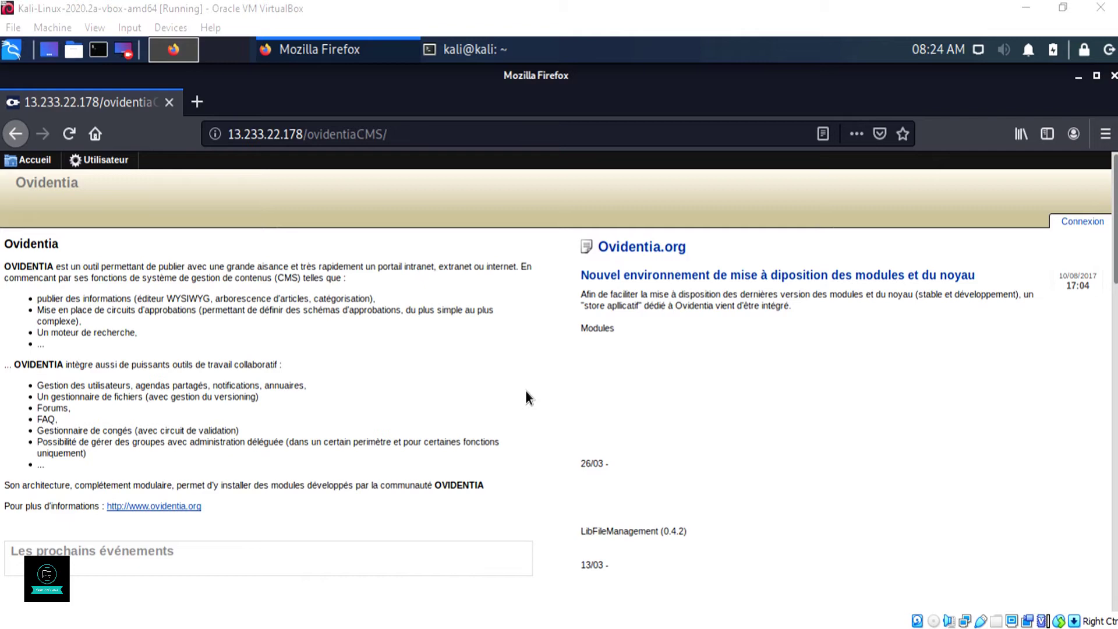
{"action": "scroll", "coordinate": [524, 390], "scroll_direction": "down", "scroll_amount": 2}
{"action": "scroll", "coordinate": [314, 345], "scroll_direction": "down", "scroll_amount": 1}
{"action": "scroll", "coordinate": [315, 344], "scroll_direction": "down", "scroll_amount": 4}
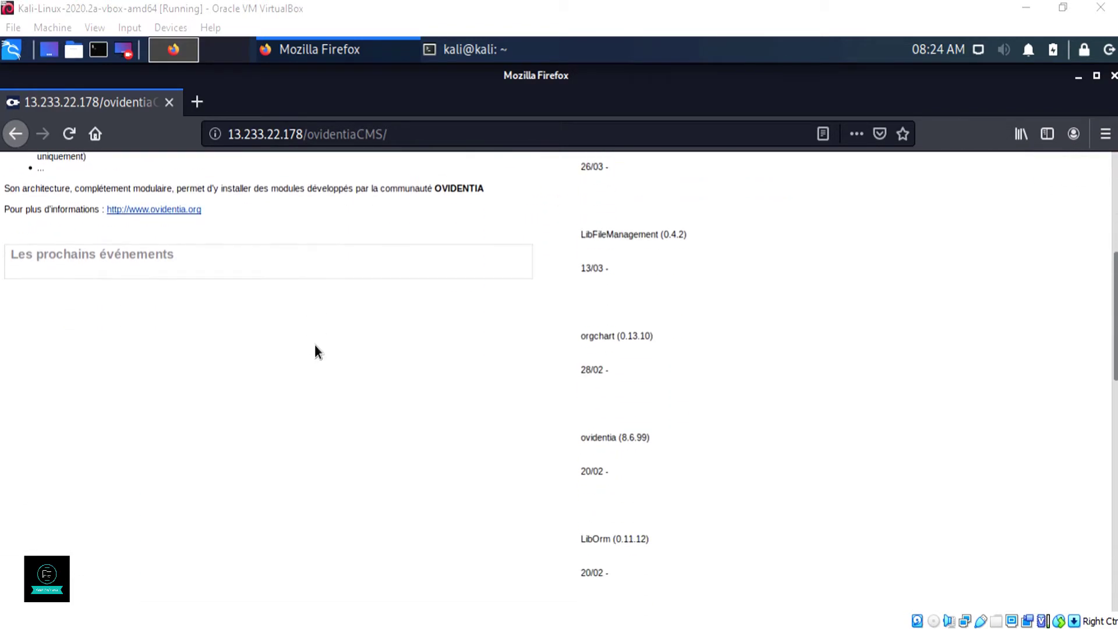
{"action": "scroll", "coordinate": [315, 344], "scroll_direction": "down", "scroll_amount": 5}
{"action": "scroll", "coordinate": [315, 345], "scroll_direction": "down", "scroll_amount": 7}
{"action": "scroll", "coordinate": [316, 345], "scroll_direction": "down", "scroll_amount": 3}
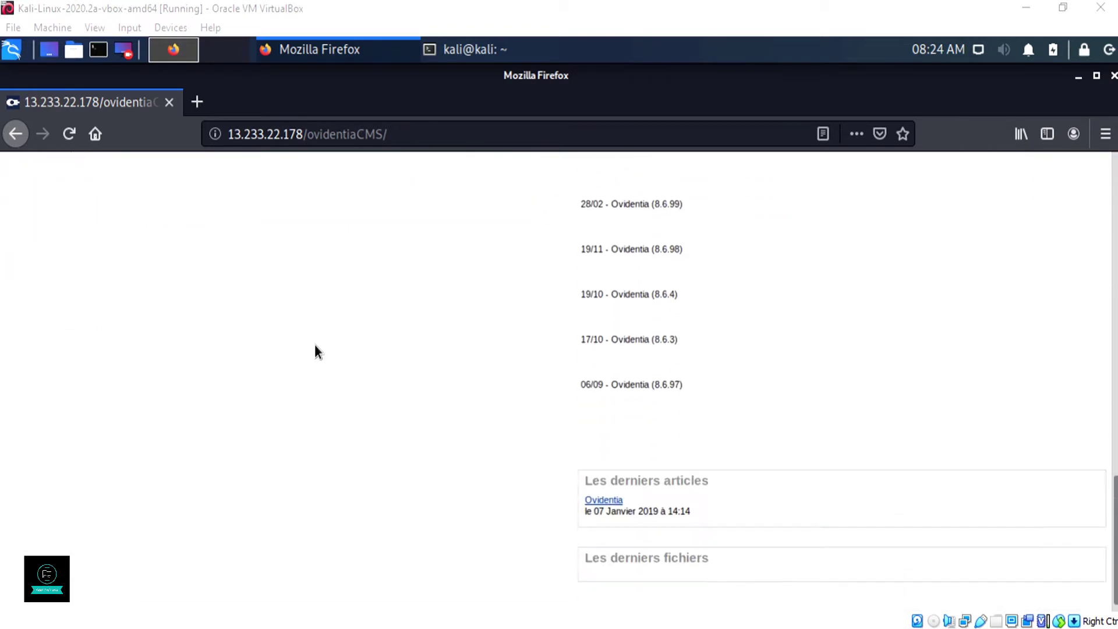
{"action": "scroll", "coordinate": [314, 344], "scroll_direction": "up", "scroll_amount": 15}
{"action": "left_click", "coordinate": [308, 52]}
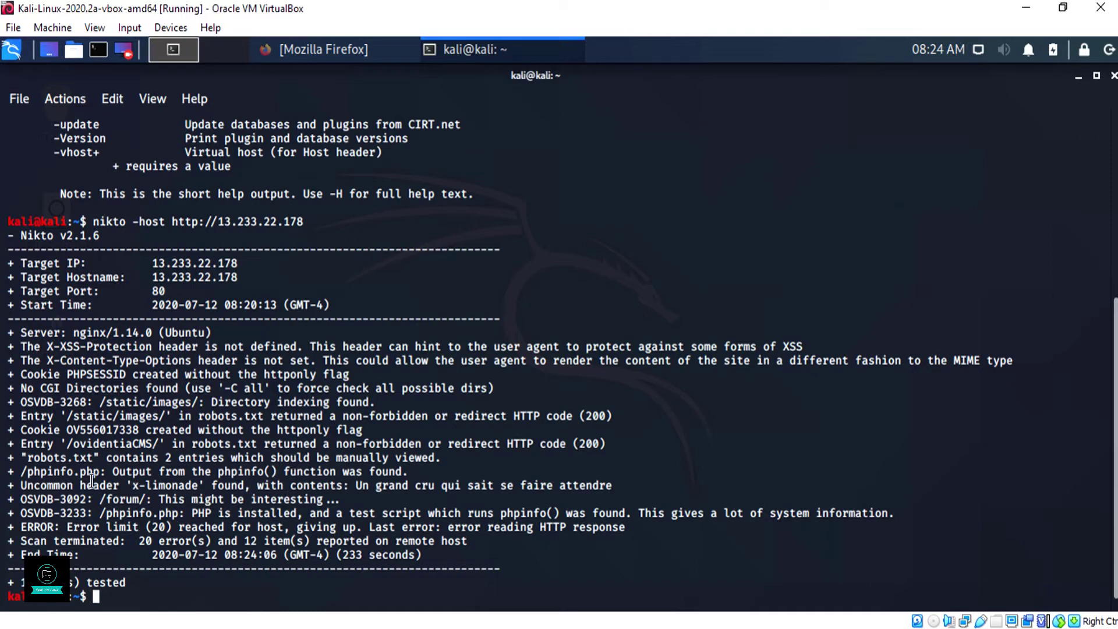
{"action": "left_click_drag", "start_coordinate": [25, 500], "coordinate": [348, 499]}
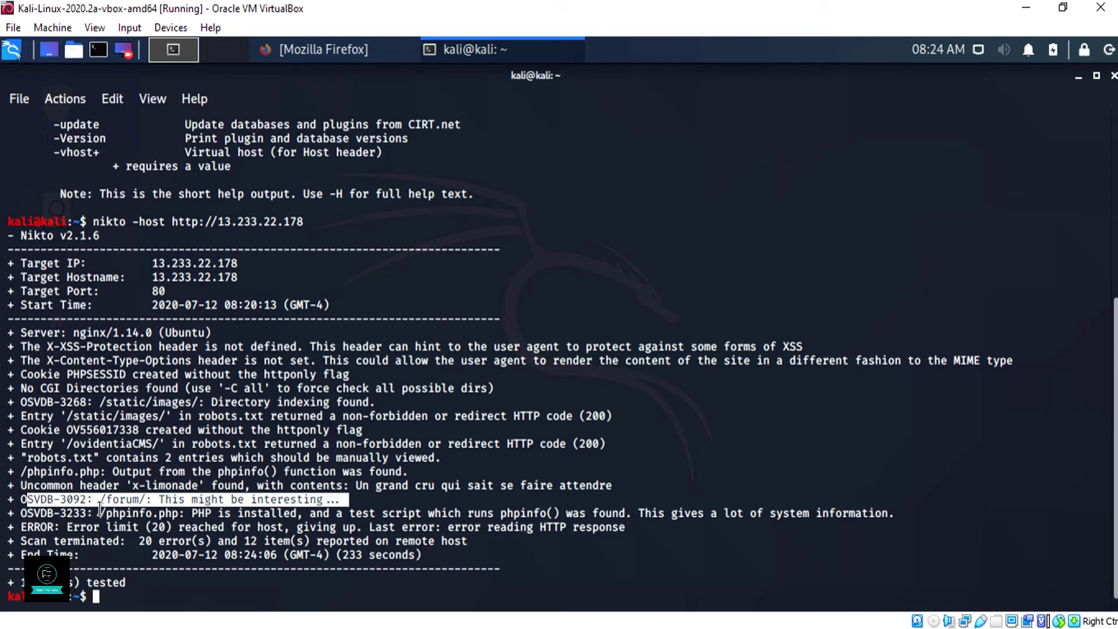
{"action": "left_click_drag", "start_coordinate": [99, 512], "coordinate": [904, 508]}
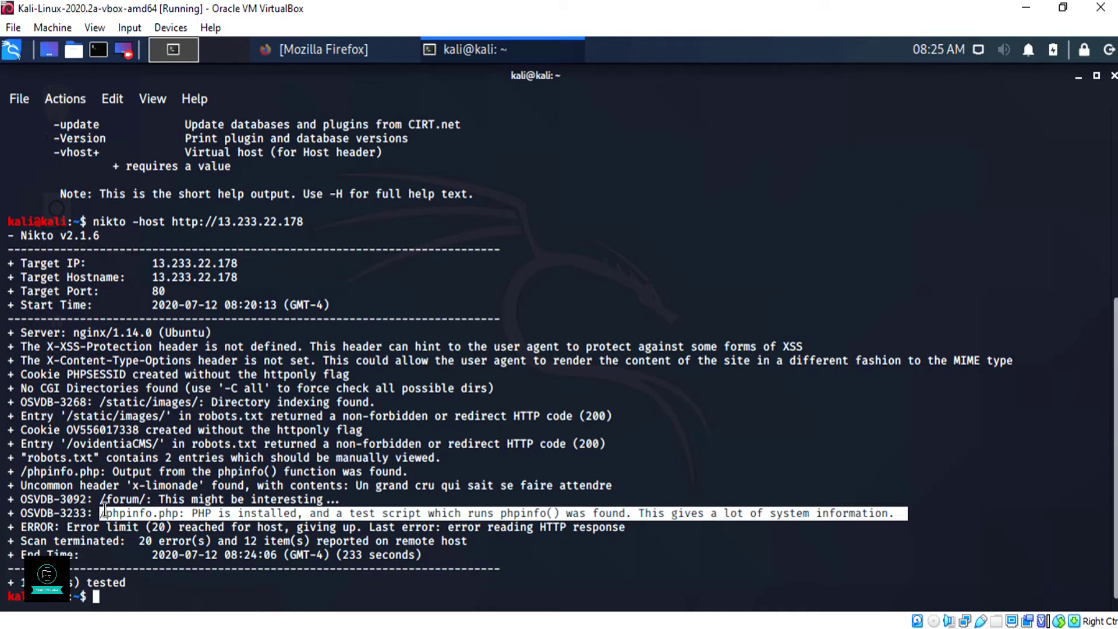
{"action": "left_click_drag", "start_coordinate": [101, 513], "coordinate": [88, 512]}
{"action": "left_click", "coordinate": [172, 499]}
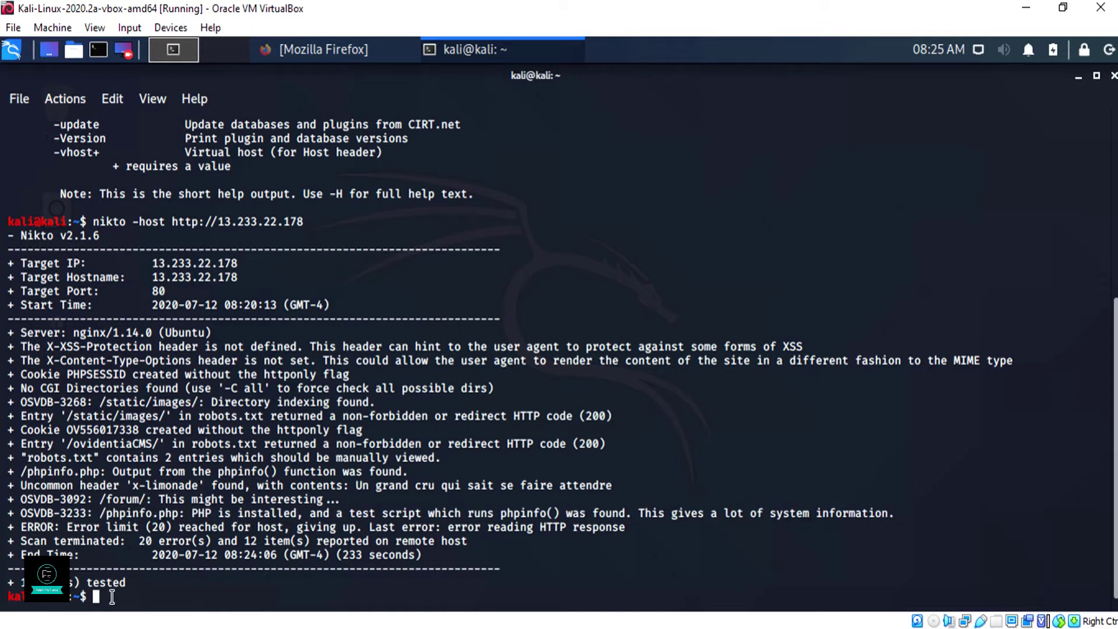
{"action": "type", "text": "nit"}
{"action": "key", "text": "BackSpace"}
{"action": "type", "text": "kto"}
{"action": "type", "text": " -"}
{"action": "type", "text": "host"}
{"action": "type", "text": " h"}
{"action": "type", "text": "ttp:"}
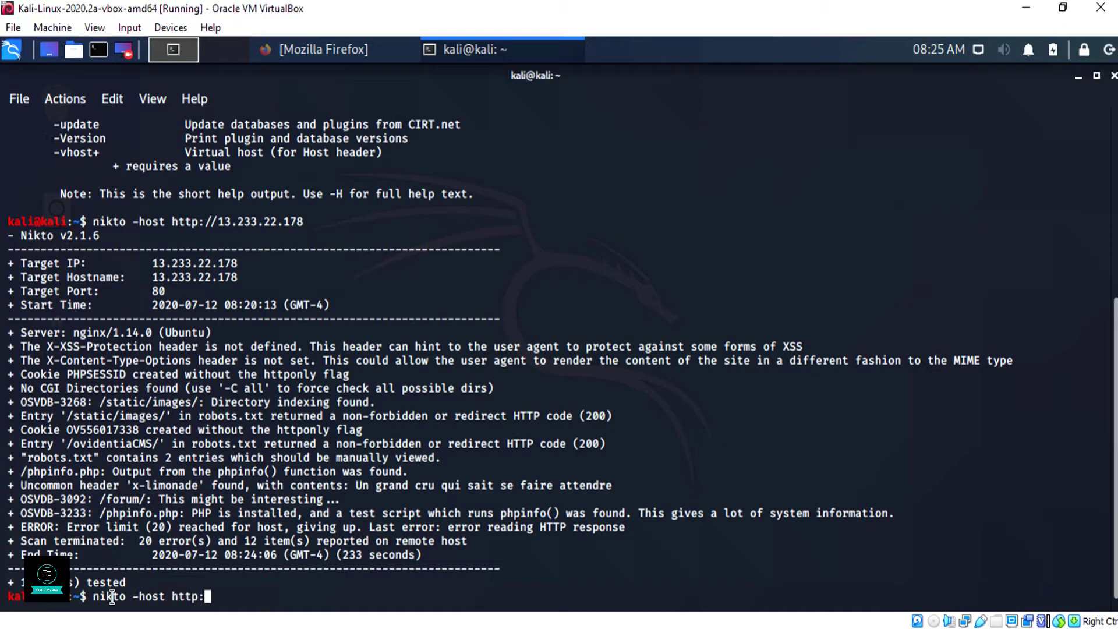
{"action": "type", "text": "//"}
{"action": "type", "text": "1"}
{"action": "type", "text": "3.233."}
{"action": "type", "text": "22.17"}
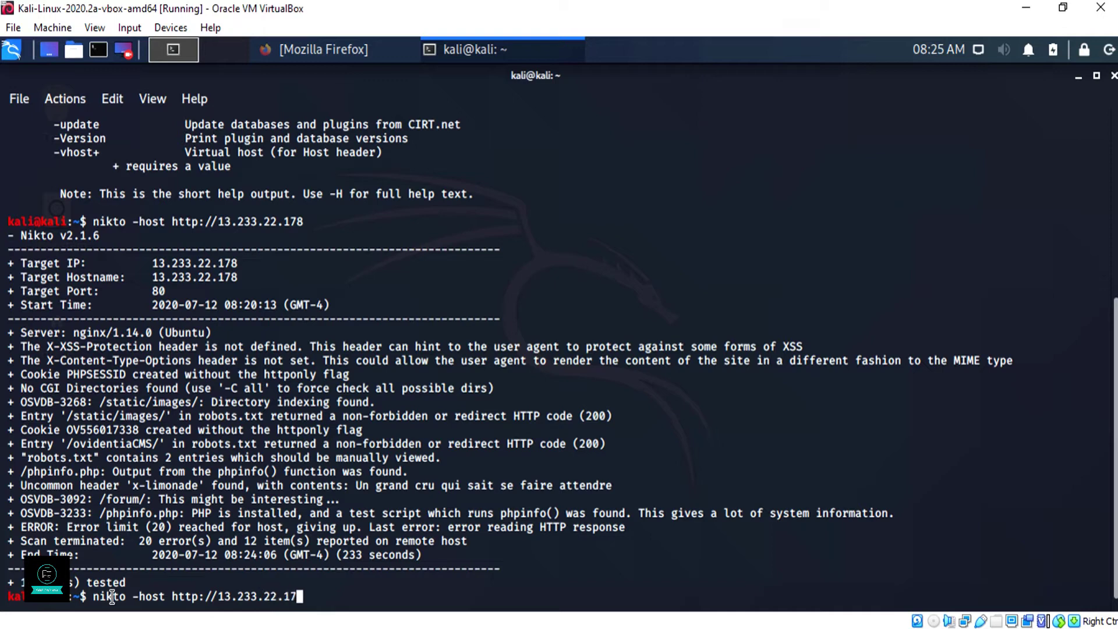
{"action": "type", "text": "8/"}
{"action": "type", "text": "f"}
{"action": "type", "text": "orum"}
{"action": "type", "text": "/"}
{"action": "key", "text": "Return"}
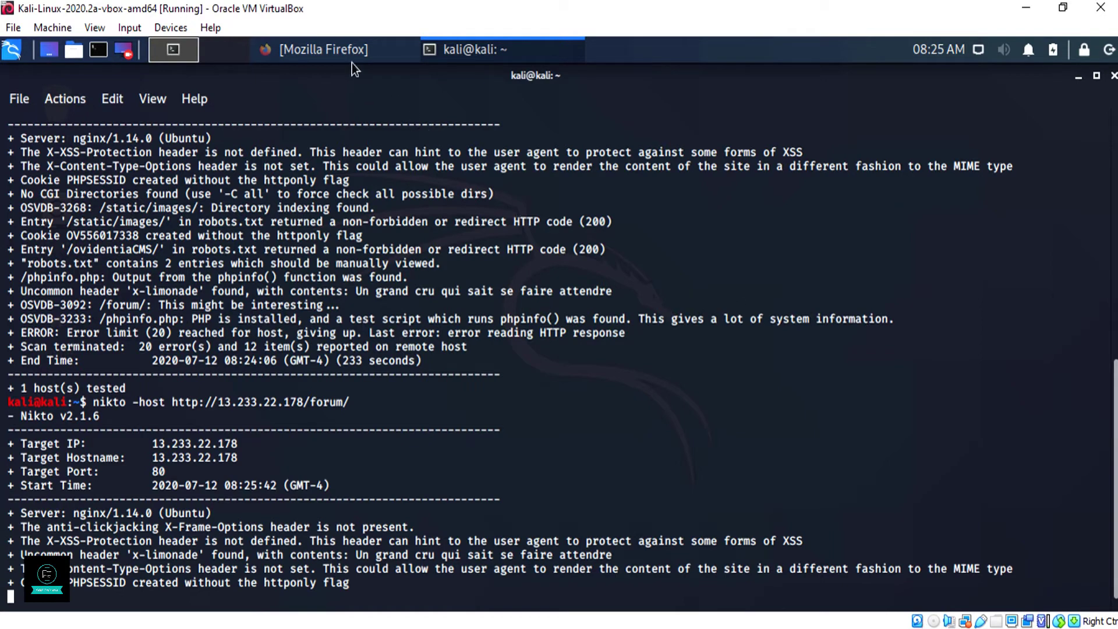
- Replace ovidentiaCMS/ with phpinfo.php in Firefox's address bar and load the page
{"action": "left_click", "coordinate": [337, 42]}
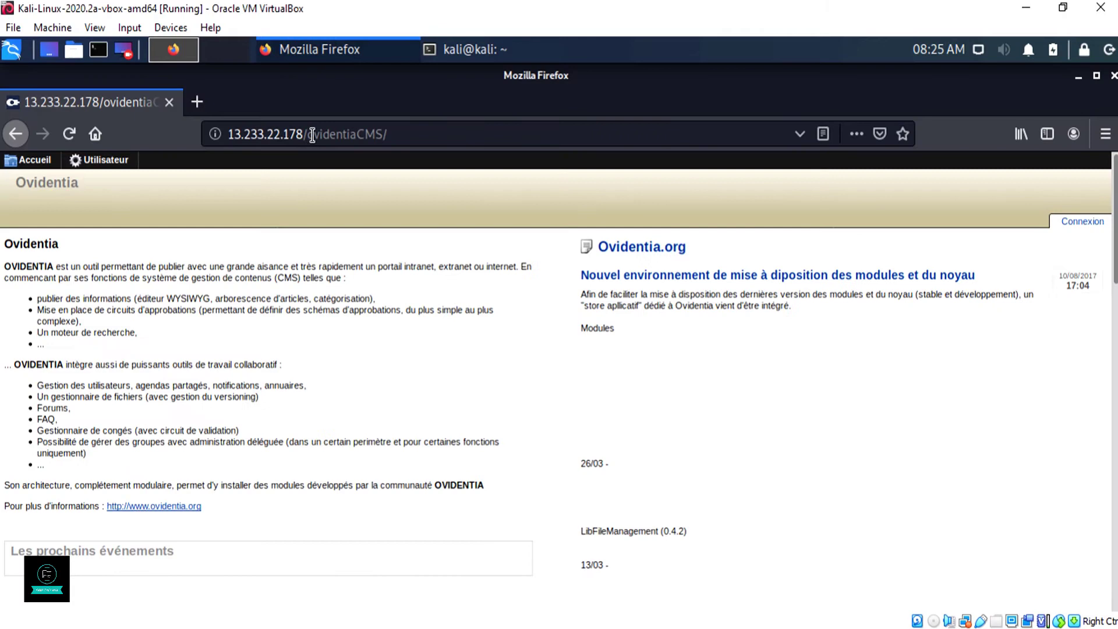
{"action": "left_click_drag", "start_coordinate": [313, 134], "coordinate": [416, 140]}
{"action": "key", "text": "BackSpace"}
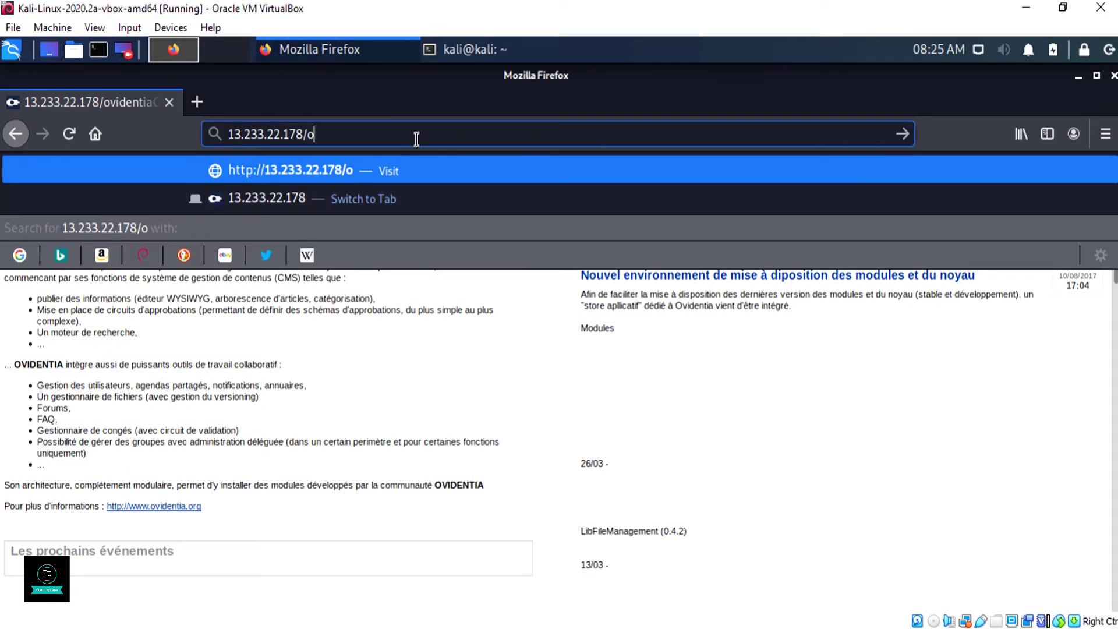
{"action": "key", "text": "BackSpace"}
{"action": "type", "text": "p"}
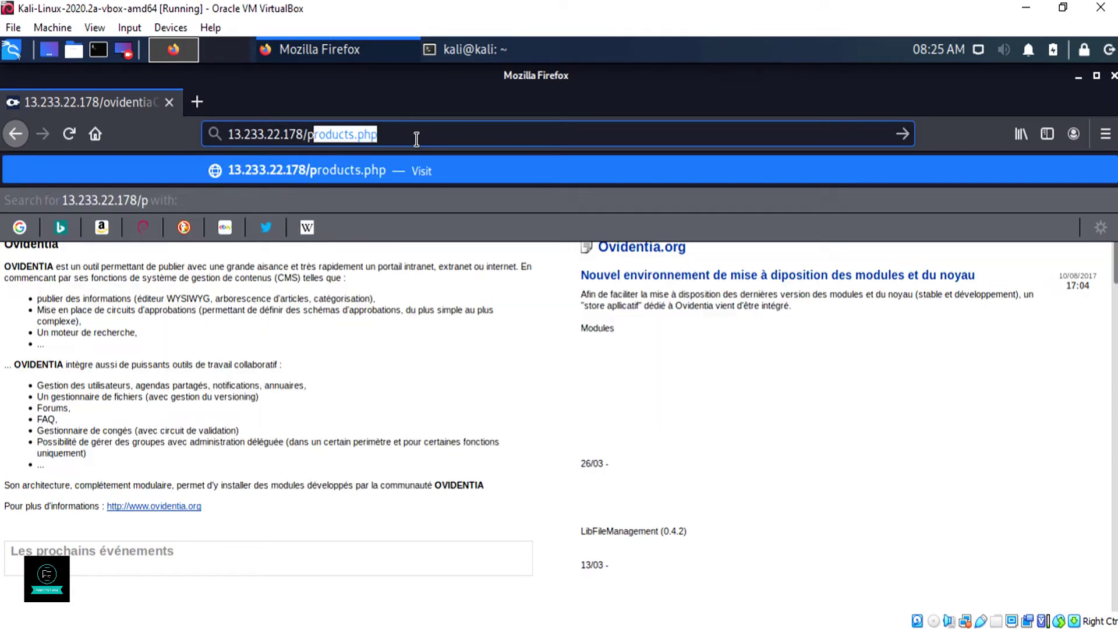
{"action": "type", "text": "hpinf"}
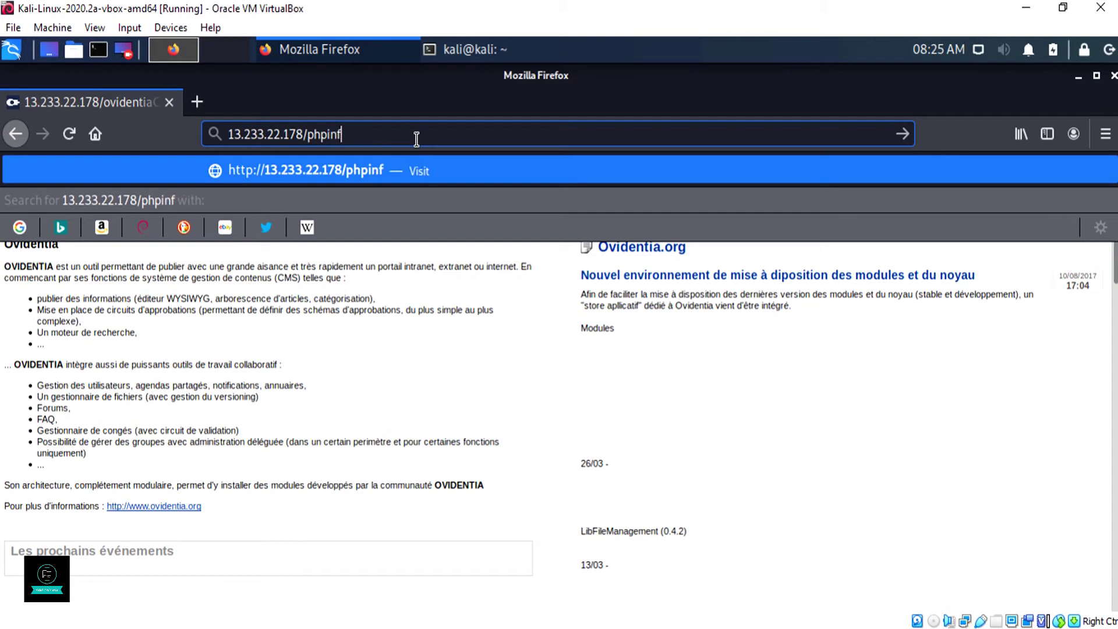
{"action": "type", "text": "o.php"}
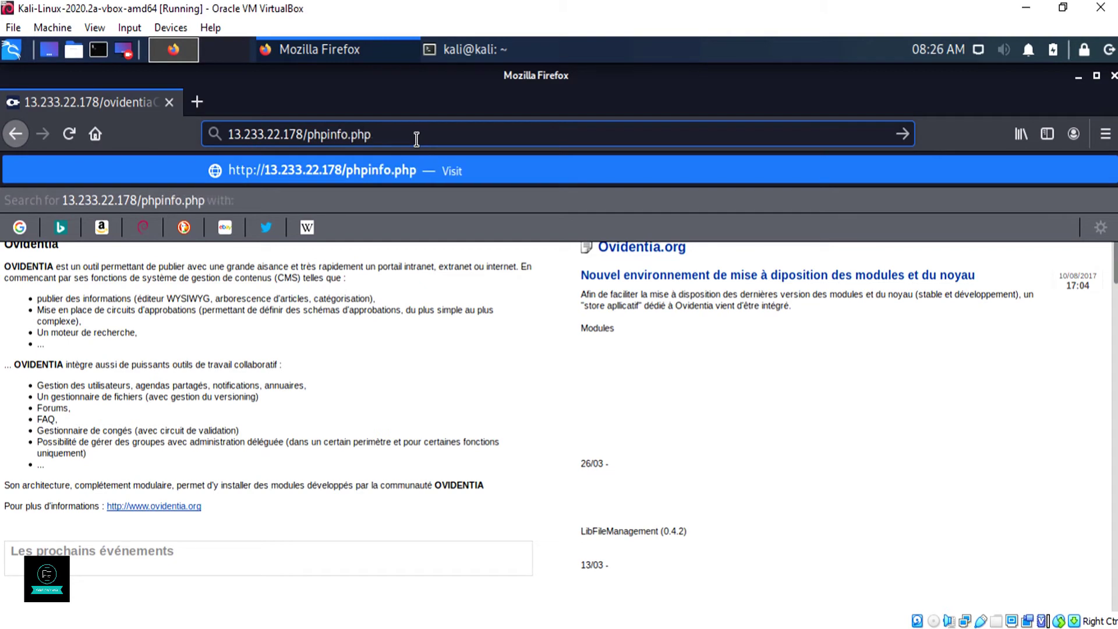
{"action": "key", "text": "Return"}
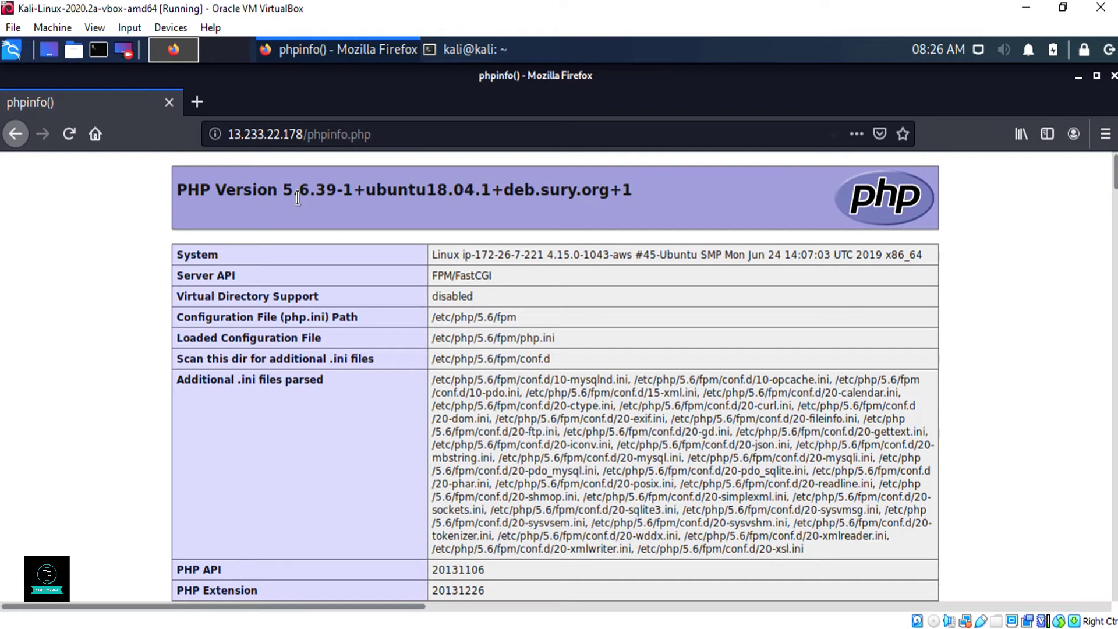
- Highlight the PHP version 5.6.39 heading on the phpinfo page
{"action": "left_click_drag", "start_coordinate": [185, 193], "coordinate": [637, 218]}
{"action": "scroll", "coordinate": [390, 369], "scroll_direction": "down", "scroll_amount": 2}
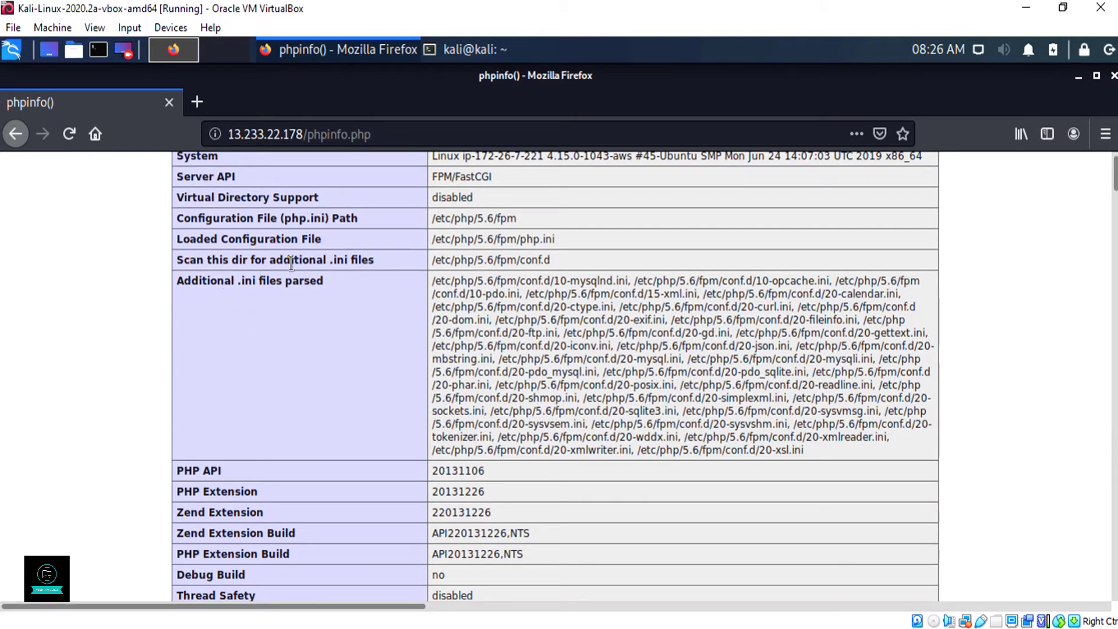
{"action": "scroll", "coordinate": [426, 320], "scroll_direction": "down", "scroll_amount": 2}
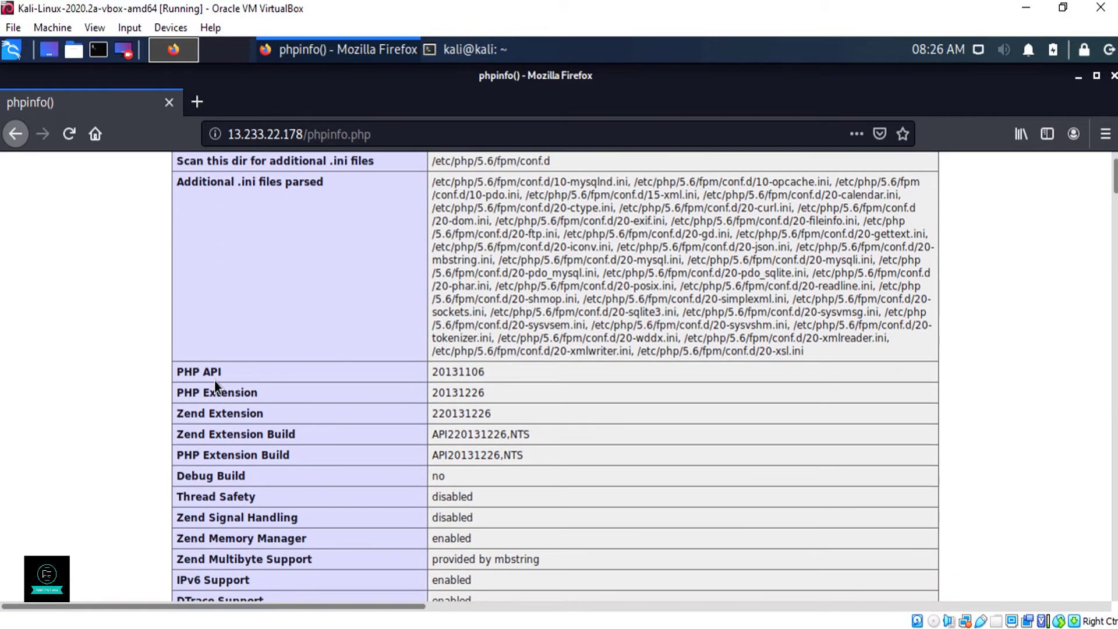
{"action": "scroll", "coordinate": [458, 377], "scroll_direction": "down", "scroll_amount": 3}
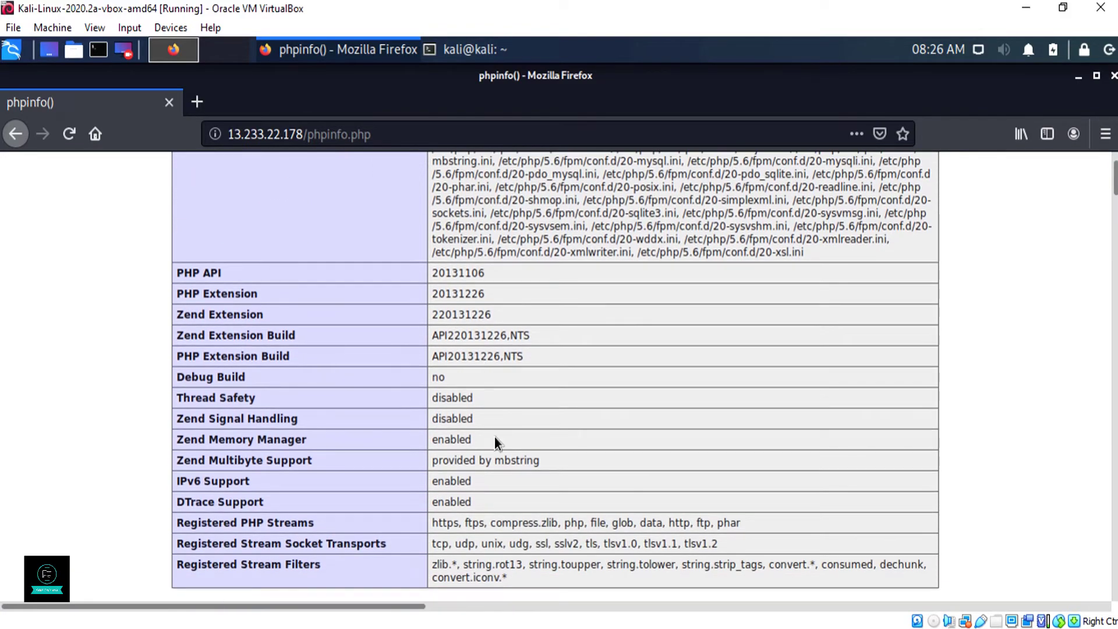
{"action": "scroll", "coordinate": [404, 519], "scroll_direction": "down", "scroll_amount": 1}
{"action": "scroll", "coordinate": [424, 505], "scroll_direction": "down", "scroll_amount": 5}
{"action": "scroll", "coordinate": [424, 506], "scroll_direction": "down", "scroll_amount": 2}
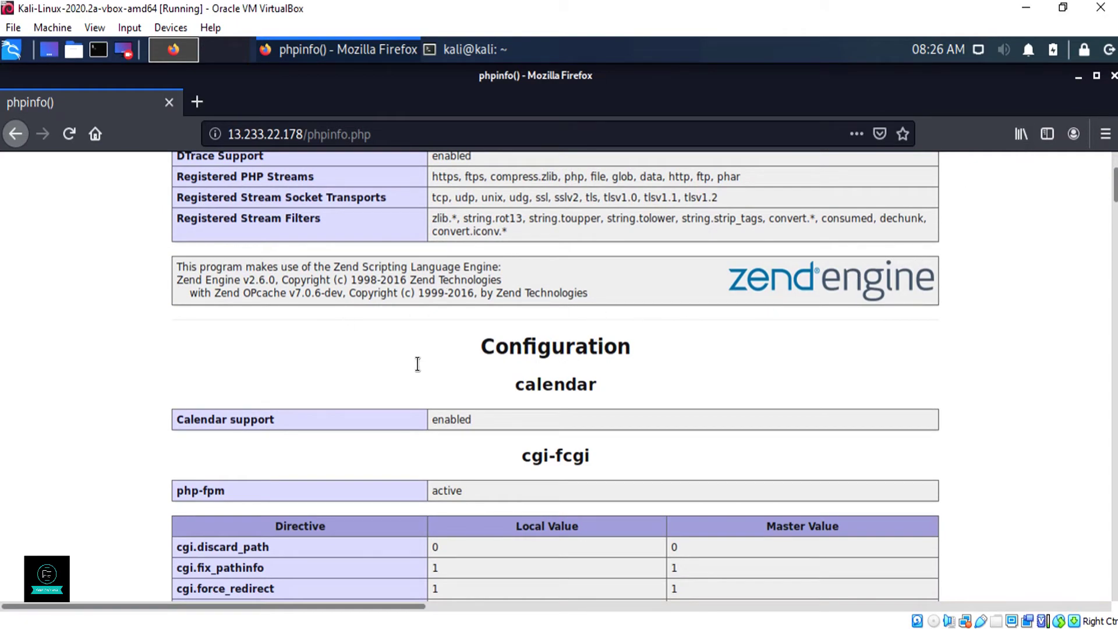
{"action": "scroll", "coordinate": [402, 374], "scroll_direction": "down", "scroll_amount": 1}
{"action": "scroll", "coordinate": [400, 374], "scroll_direction": "down", "scroll_amount": 2}
{"action": "scroll", "coordinate": [401, 375], "scroll_direction": "down", "scroll_amount": 3}
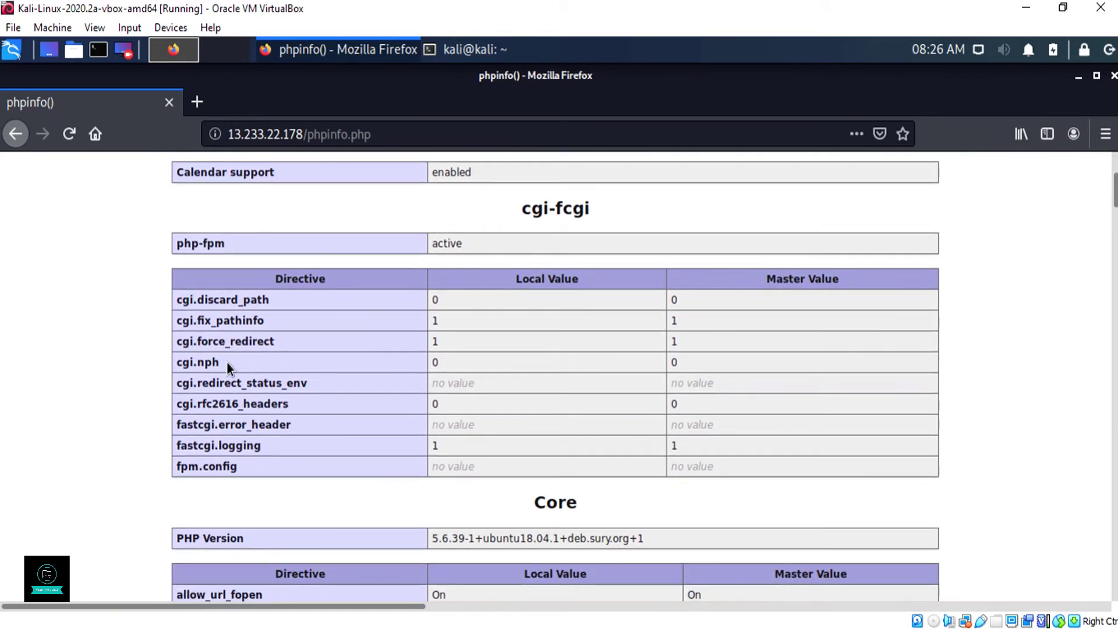
{"action": "scroll", "coordinate": [387, 449], "scroll_direction": "down", "scroll_amount": 2}
{"action": "scroll", "coordinate": [388, 449], "scroll_direction": "down", "scroll_amount": 4}
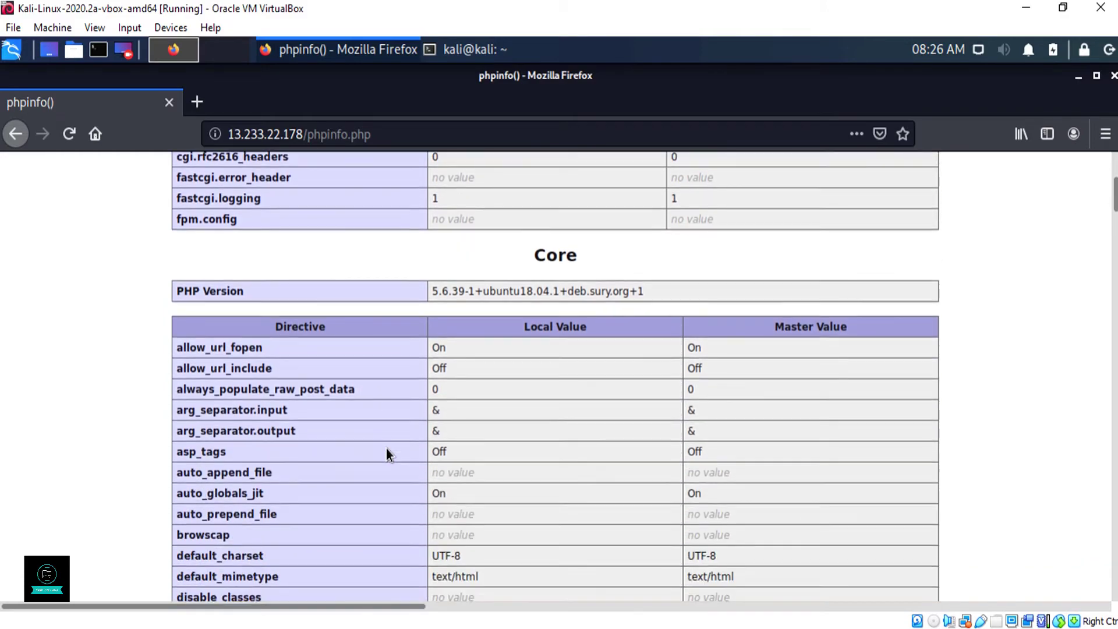
{"action": "scroll", "coordinate": [387, 449], "scroll_direction": "down", "scroll_amount": 2}
{"action": "scroll", "coordinate": [449, 465], "scroll_direction": "down", "scroll_amount": 5}
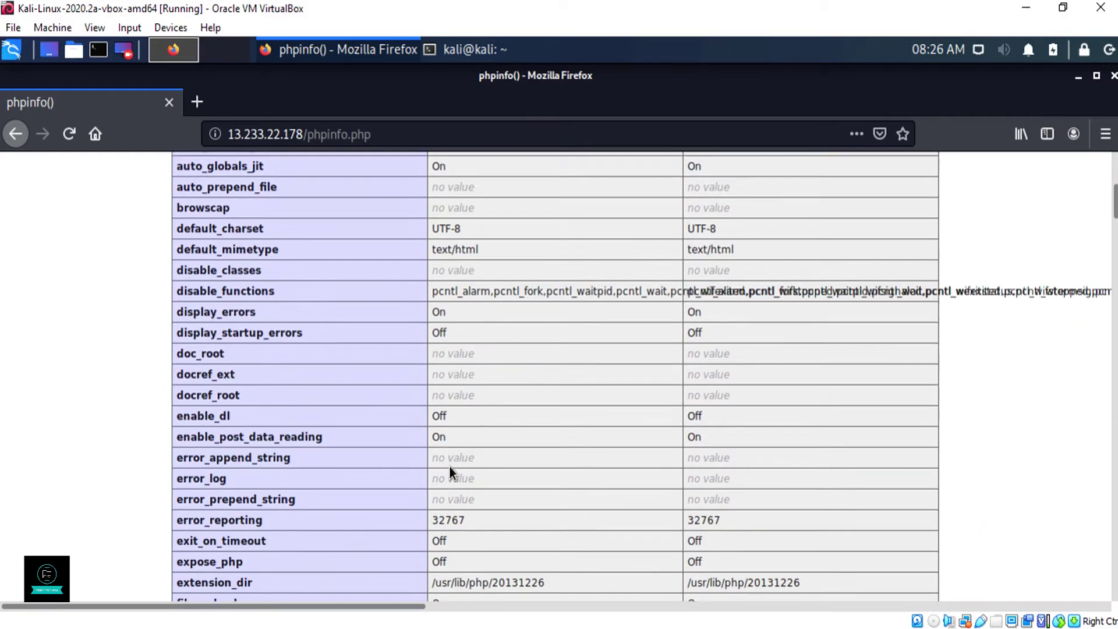
{"action": "scroll", "coordinate": [449, 465], "scroll_direction": "down", "scroll_amount": 6}
{"action": "scroll", "coordinate": [449, 466], "scroll_direction": "down", "scroll_amount": 3}
{"action": "scroll", "coordinate": [449, 466], "scroll_direction": "down", "scroll_amount": 4}
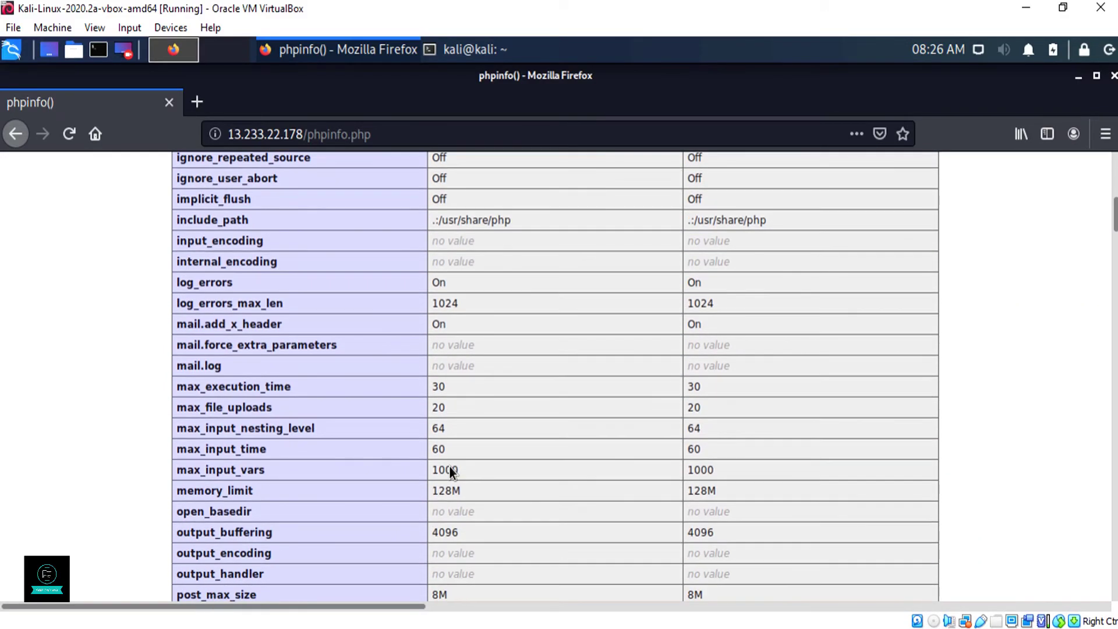
{"action": "scroll", "coordinate": [449, 466], "scroll_direction": "down", "scroll_amount": 10}
{"action": "scroll", "coordinate": [449, 466], "scroll_direction": "down", "scroll_amount": 2}
{"action": "scroll", "coordinate": [450, 465], "scroll_direction": "down", "scroll_amount": 3}
{"action": "scroll", "coordinate": [450, 465], "scroll_direction": "down", "scroll_amount": 3}
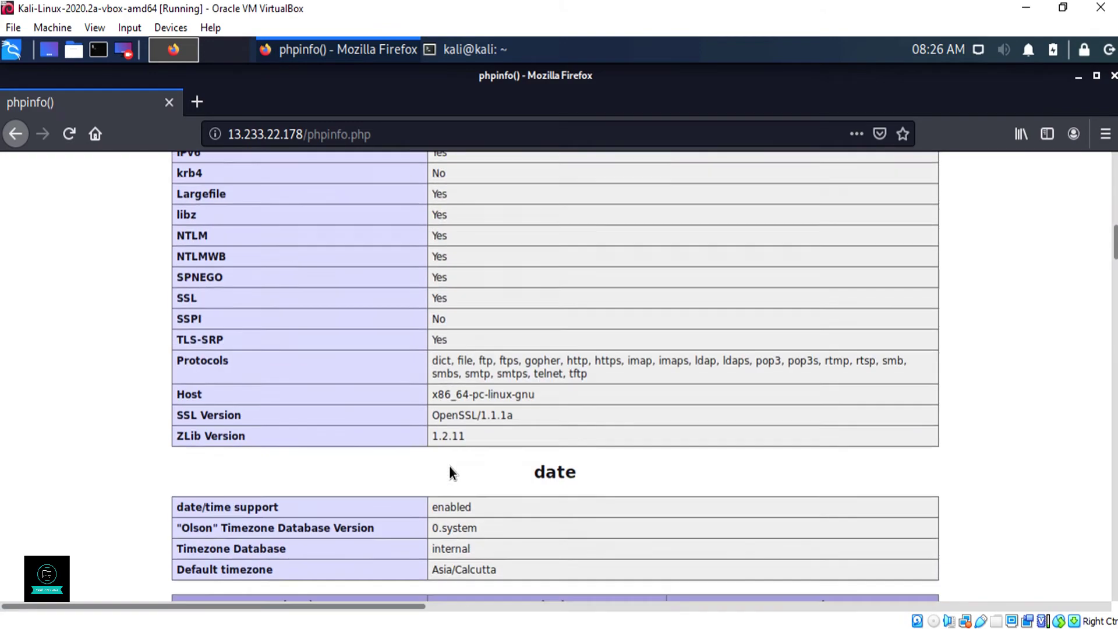
{"action": "scroll", "coordinate": [449, 466], "scroll_direction": "down", "scroll_amount": 8}
{"action": "scroll", "coordinate": [450, 465], "scroll_direction": "down", "scroll_amount": 9}
{"action": "scroll", "coordinate": [450, 466], "scroll_direction": "down", "scroll_amount": 4}
{"action": "scroll", "coordinate": [449, 465], "scroll_direction": "up", "scroll_amount": 10}
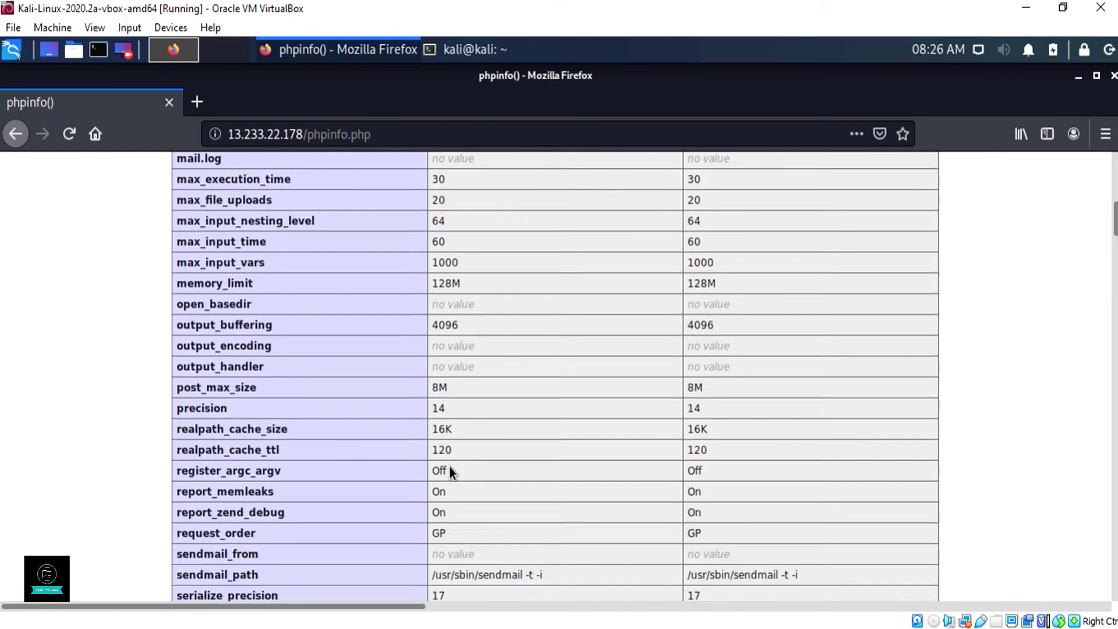
{"action": "scroll", "coordinate": [449, 466], "scroll_direction": "up", "scroll_amount": 8}
{"action": "scroll", "coordinate": [450, 465], "scroll_direction": "up", "scroll_amount": 2}
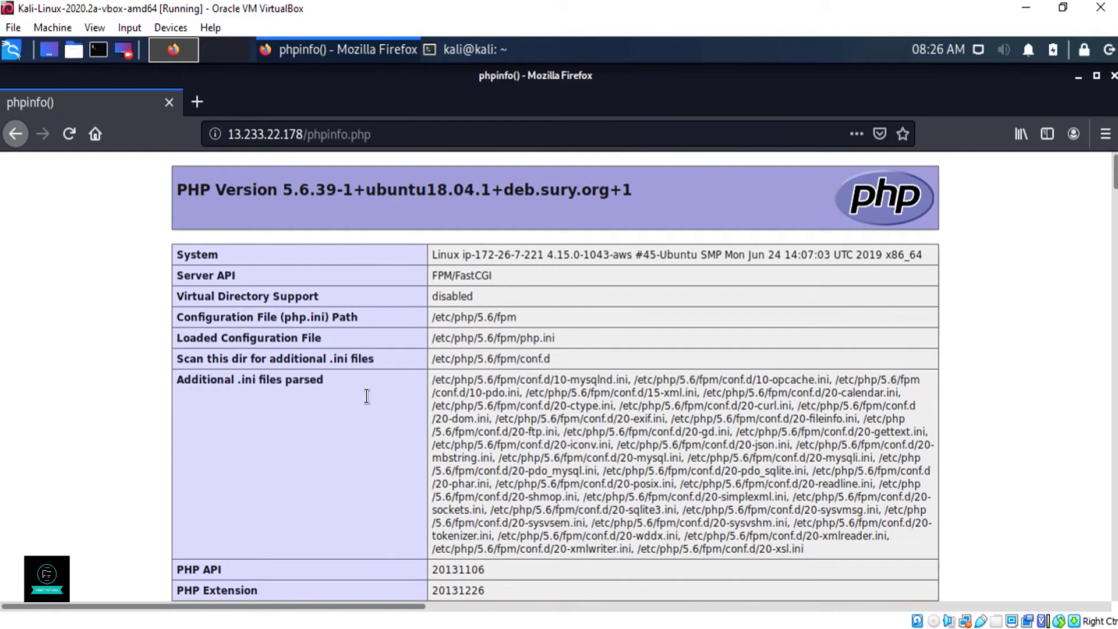
{"action": "scroll", "coordinate": [285, 357], "scroll_direction": "down", "scroll_amount": 8}
{"action": "scroll", "coordinate": [286, 357], "scroll_direction": "down", "scroll_amount": 8}
{"action": "scroll", "coordinate": [286, 357], "scroll_direction": "down", "scroll_amount": 8}
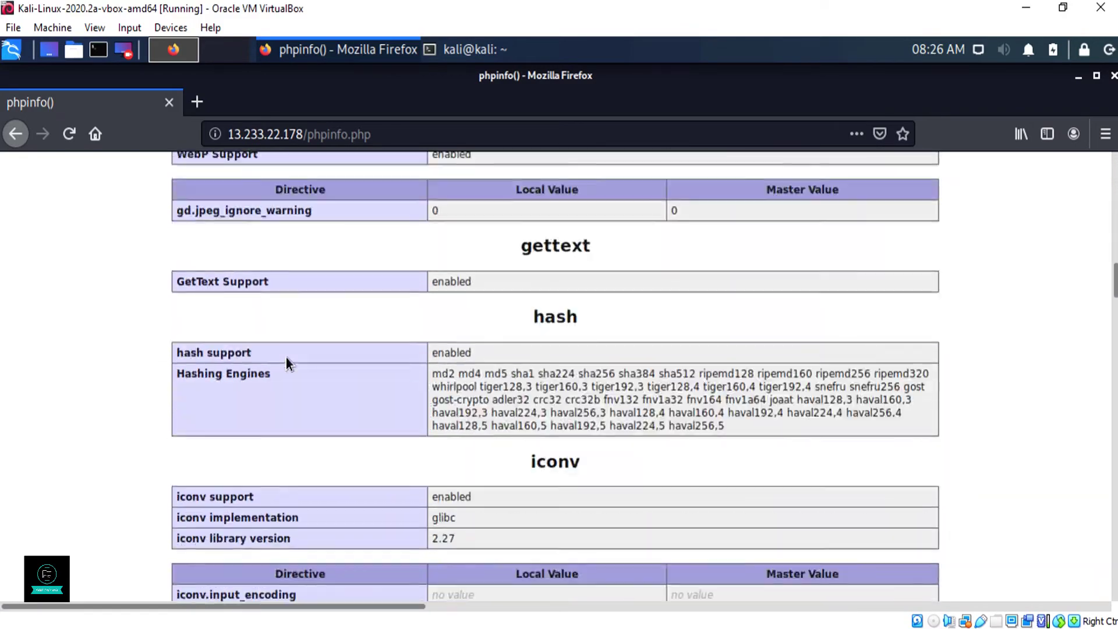
{"action": "scroll", "coordinate": [286, 357], "scroll_direction": "down", "scroll_amount": 8}
{"action": "scroll", "coordinate": [286, 356], "scroll_direction": "down", "scroll_amount": 8}
{"action": "scroll", "coordinate": [541, 499], "scroll_direction": "down", "scroll_amount": 8}
{"action": "scroll", "coordinate": [541, 496], "scroll_direction": "down", "scroll_amount": 5}
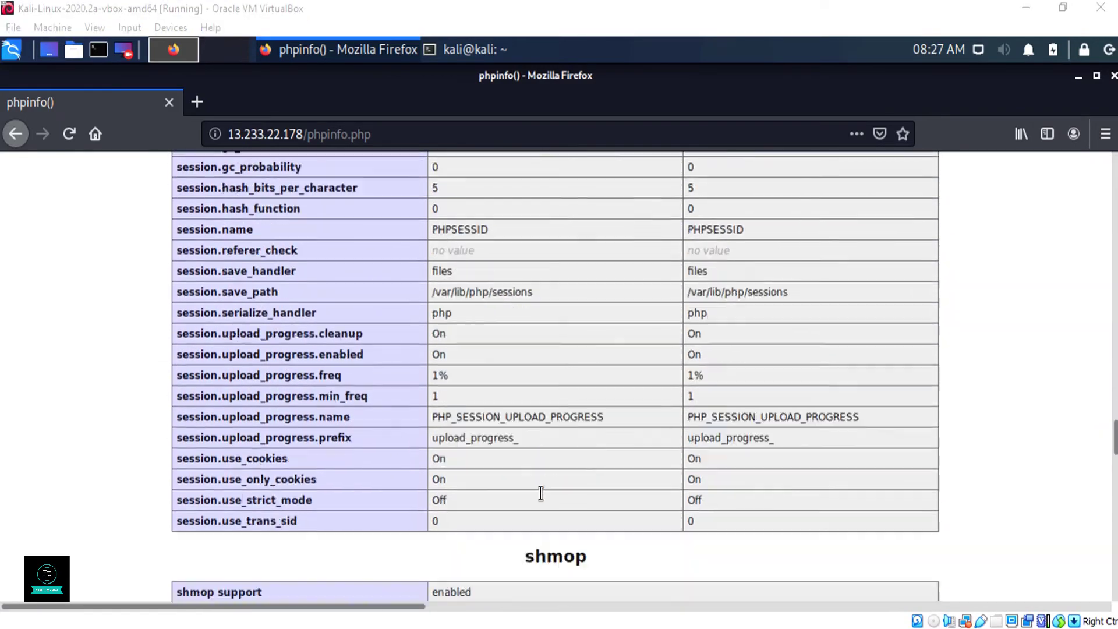
{"action": "scroll", "coordinate": [533, 463], "scroll_direction": "down", "scroll_amount": 3}
{"action": "scroll", "coordinate": [513, 403], "scroll_direction": "down", "scroll_amount": 3}
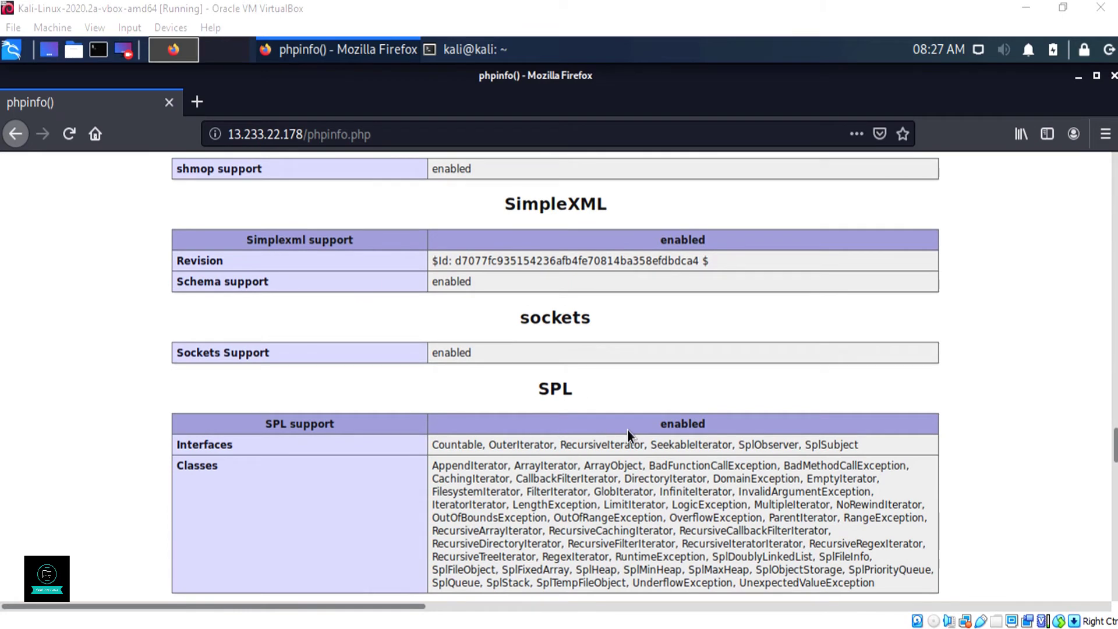
{"action": "scroll", "coordinate": [628, 427], "scroll_direction": "down", "scroll_amount": 3}
{"action": "scroll", "coordinate": [502, 486], "scroll_direction": "down", "scroll_amount": 2}
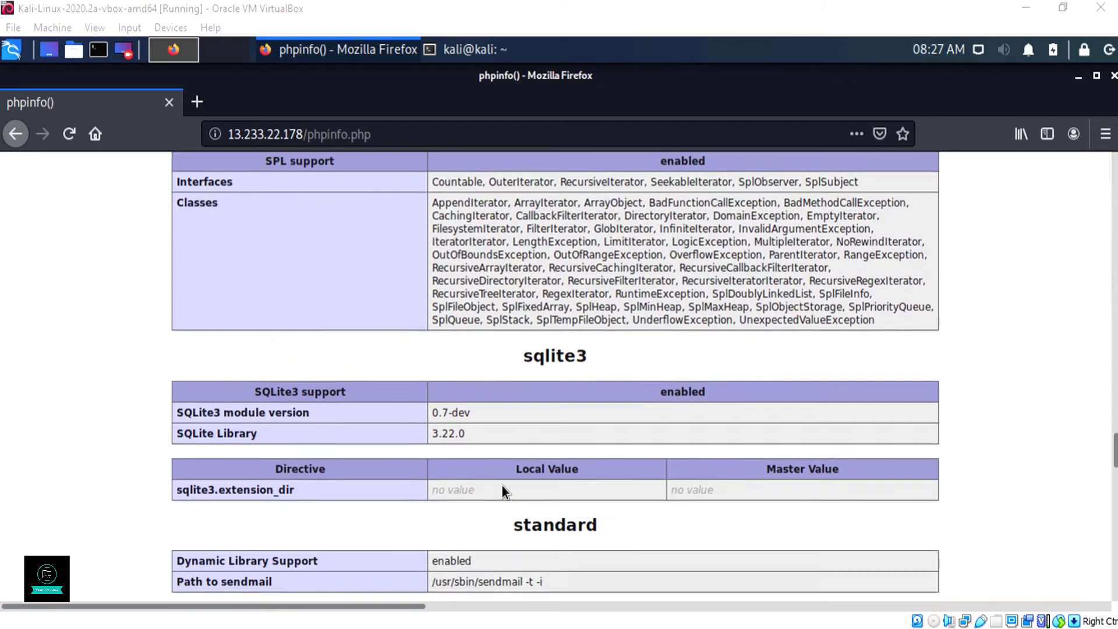
{"action": "scroll", "coordinate": [502, 485], "scroll_direction": "down", "scroll_amount": 2}
{"action": "scroll", "coordinate": [414, 406], "scroll_direction": "down", "scroll_amount": 3}
{"action": "scroll", "coordinate": [414, 413], "scroll_direction": "down", "scroll_amount": 4}
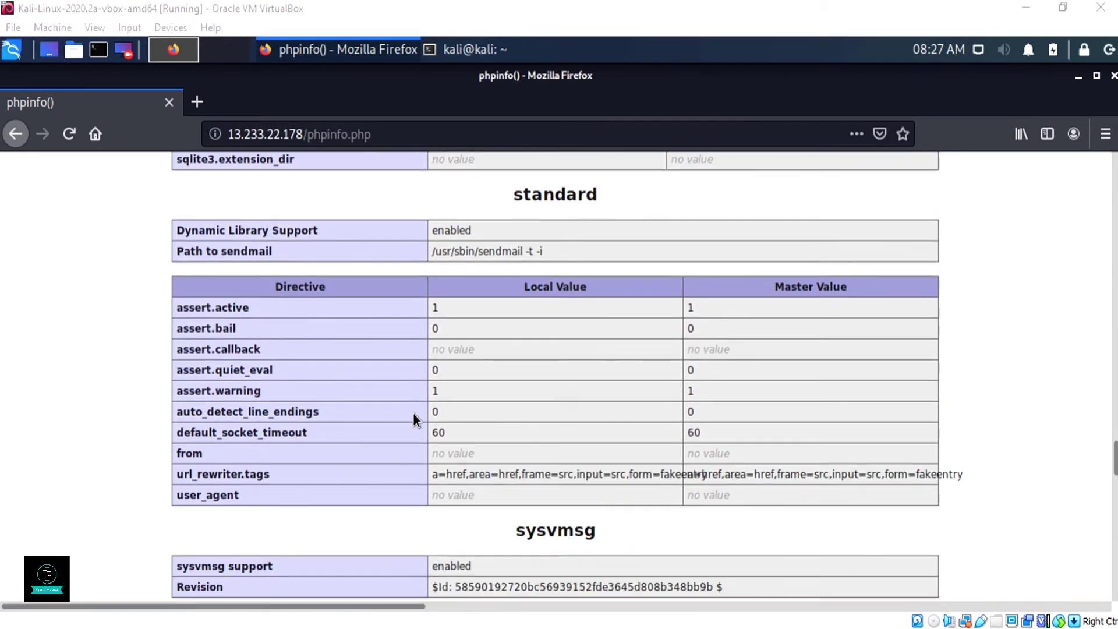
{"action": "scroll", "coordinate": [413, 414], "scroll_direction": "down", "scroll_amount": 5}
{"action": "scroll", "coordinate": [413, 413], "scroll_direction": "down", "scroll_amount": 2}
{"action": "scroll", "coordinate": [516, 397], "scroll_direction": "down", "scroll_amount": 3}
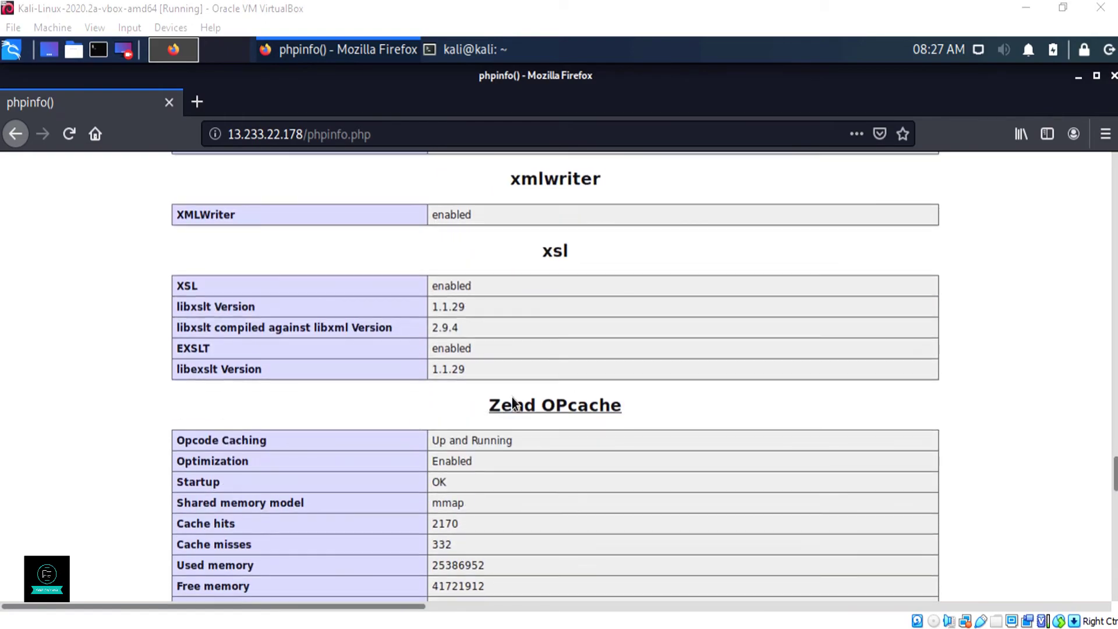
{"action": "scroll", "coordinate": [516, 396], "scroll_direction": "down", "scroll_amount": 5}
{"action": "scroll", "coordinate": [516, 401], "scroll_direction": "down", "scroll_amount": 10}
{"action": "scroll", "coordinate": [517, 401], "scroll_direction": "down", "scroll_amount": 10}
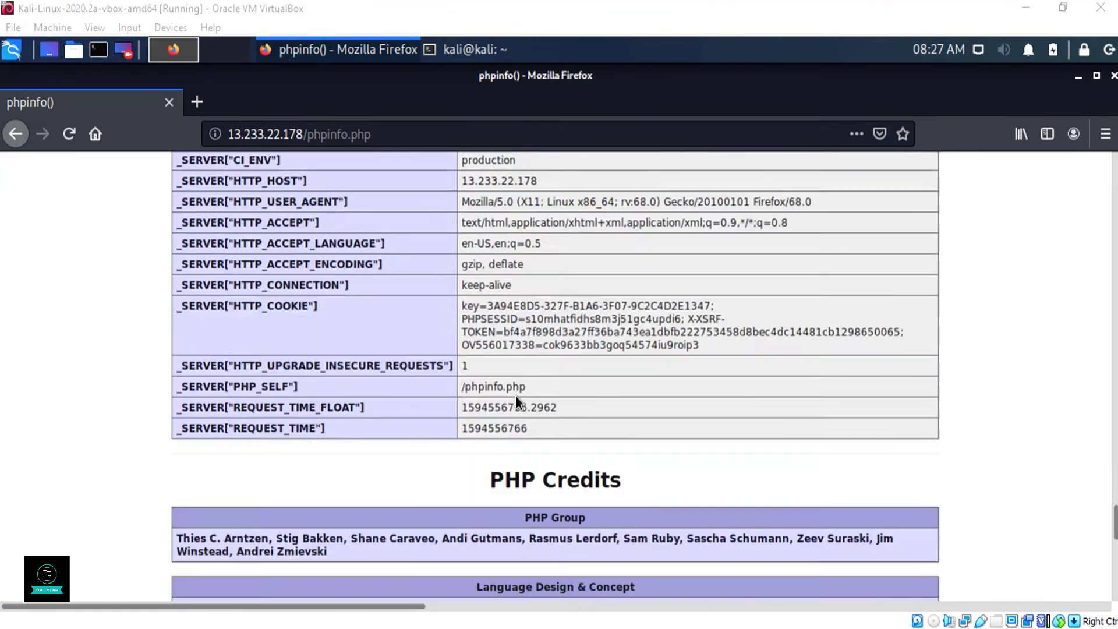
{"action": "scroll", "coordinate": [517, 401], "scroll_direction": "down", "scroll_amount": 10}
{"action": "scroll", "coordinate": [516, 400], "scroll_direction": "down", "scroll_amount": 5}
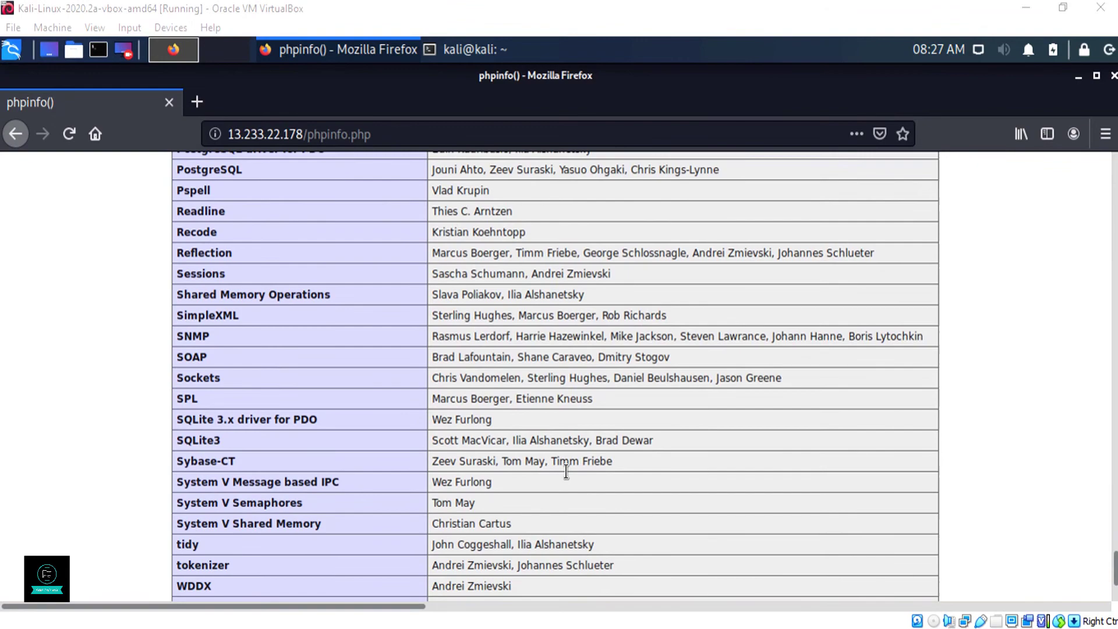
{"action": "scroll", "coordinate": [567, 474], "scroll_direction": "down", "scroll_amount": 5}
{"action": "scroll", "coordinate": [567, 474], "scroll_direction": "down", "scroll_amount": 10}
{"action": "scroll", "coordinate": [567, 474], "scroll_direction": "down", "scroll_amount": 2}
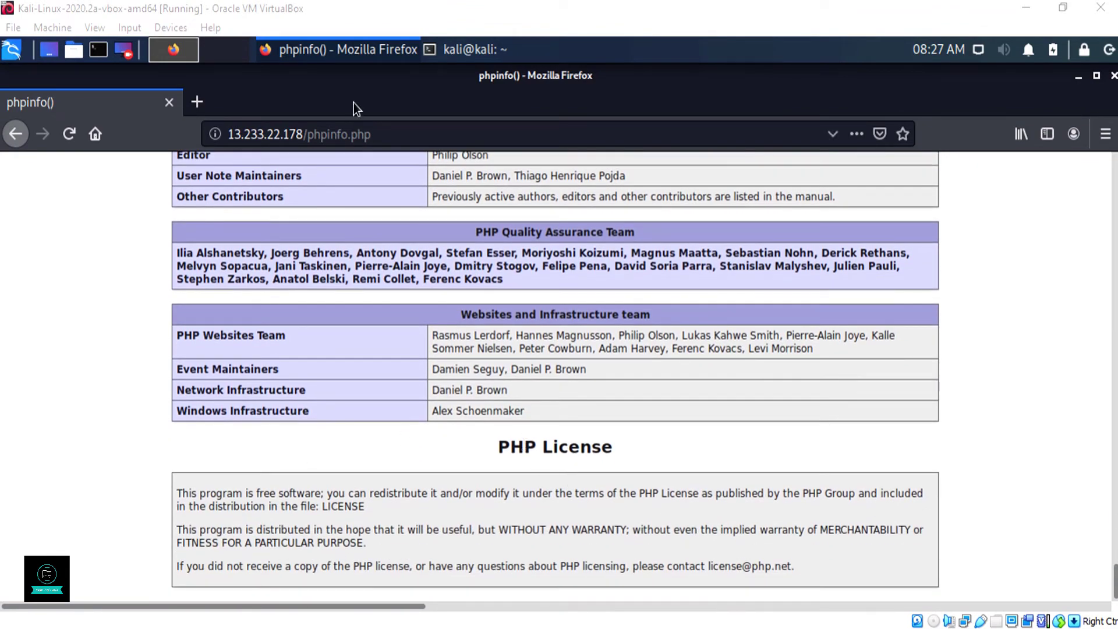
- Return to the phpinfo page and replace its address path with forum/ to load the forum
{"action": "left_click", "coordinate": [440, 53]}
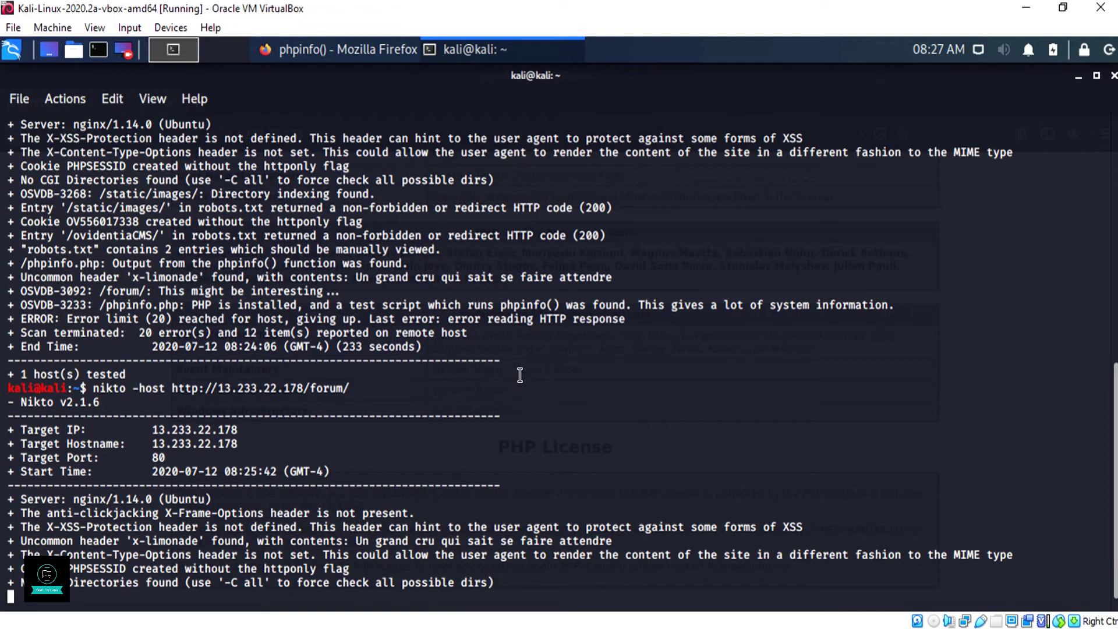
{"action": "left_click", "coordinate": [326, 48]}
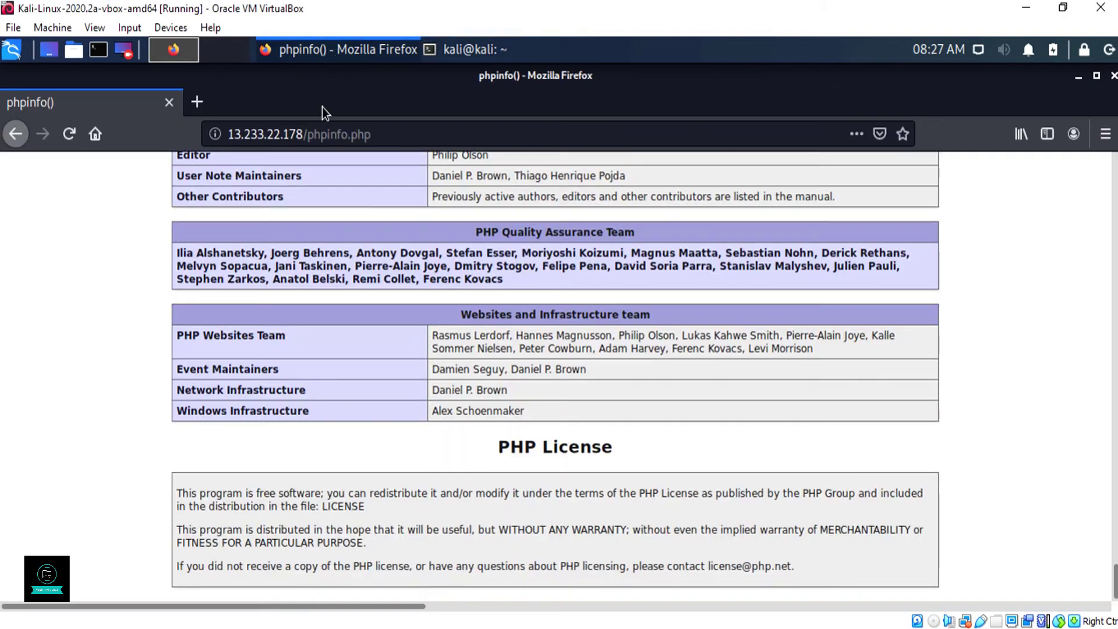
{"action": "left_click", "coordinate": [374, 134]}
{"action": "key", "text": "BackSpace"}
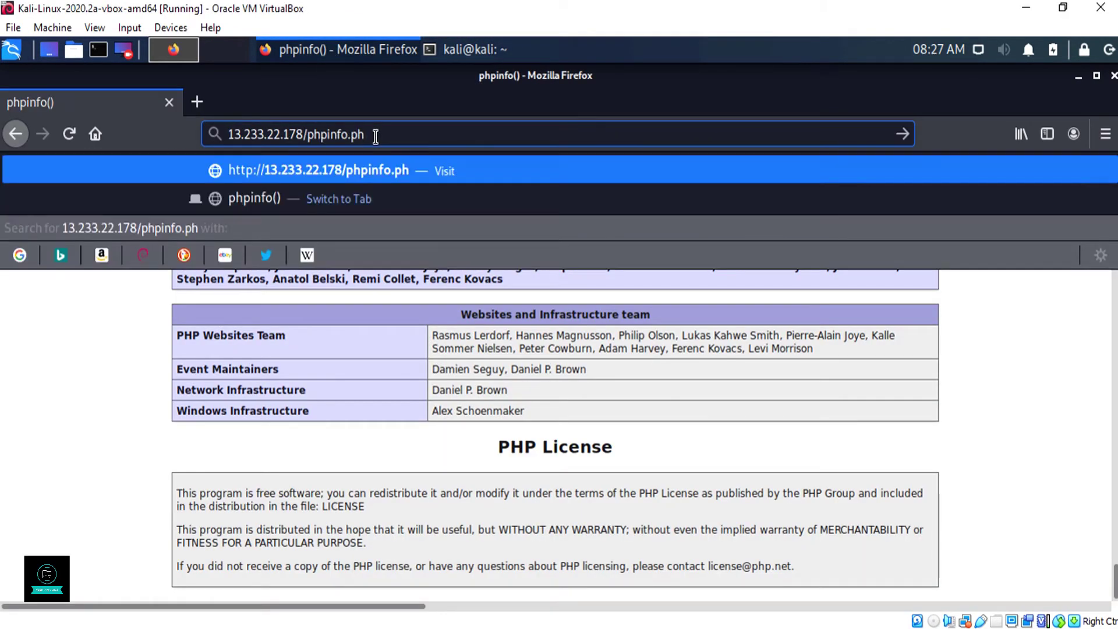
{"action": "key", "text": "BackSpace"}
{"action": "key", "text": "BackSpace"}
{"action": "key", "text": "BackSpace"}
{"action": "key", "text": "BackSpace"}
{"action": "key", "text": "BackSpace"}
{"action": "key", "text": "BackSpace"}
{"action": "key", "text": "BackSpace"}
{"action": "key", "text": "BackSpace"}
{"action": "key", "text": "BackSpace"}
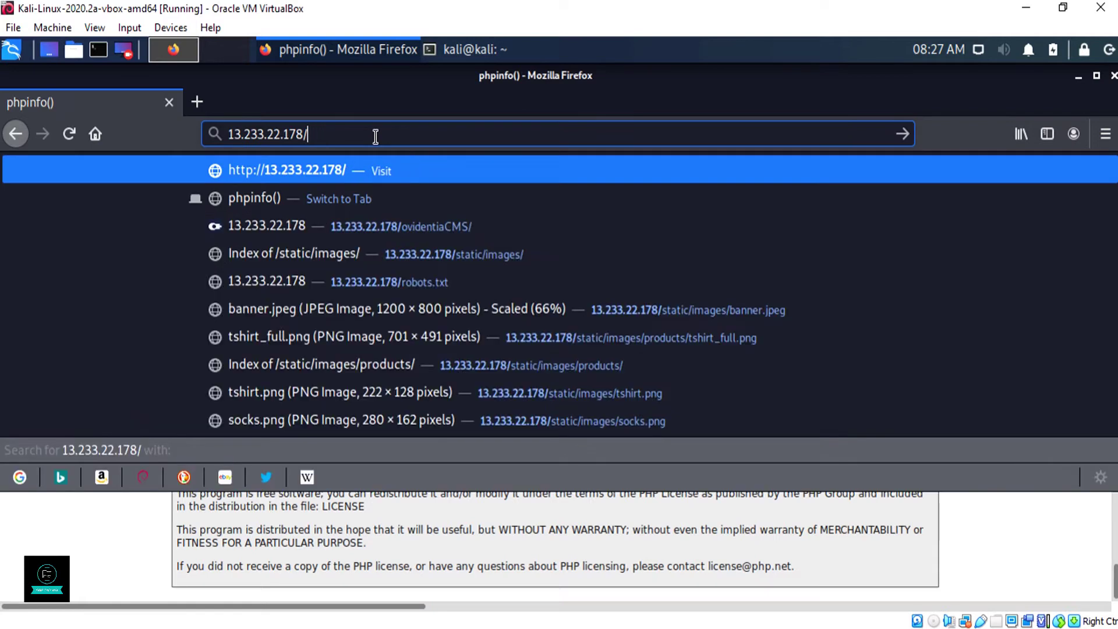
{"action": "type", "text": "for"}
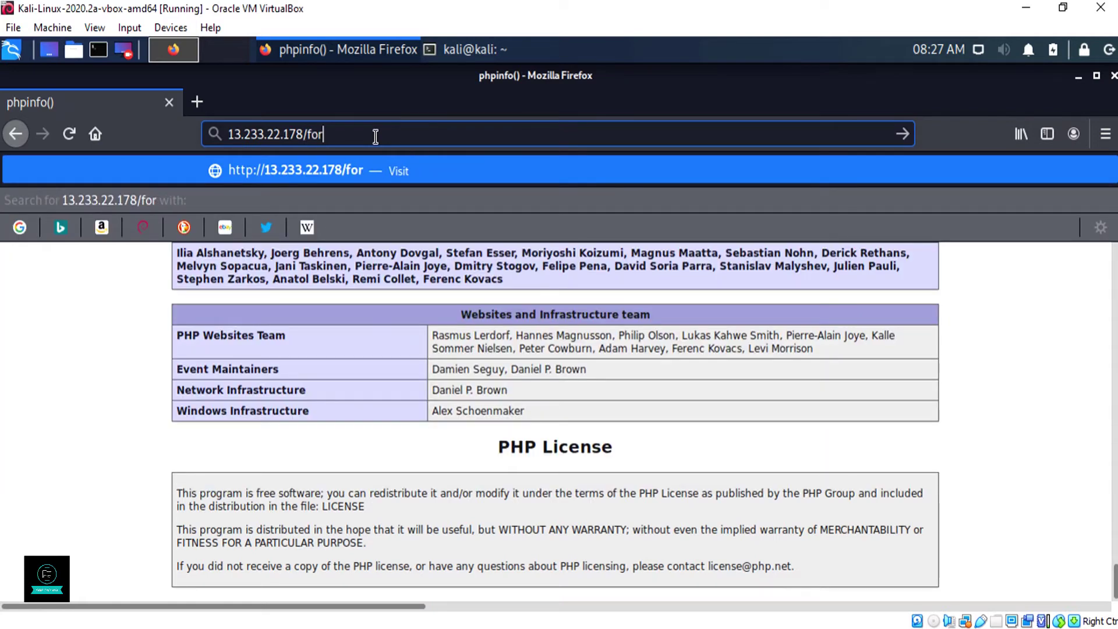
{"action": "type", "text": "um/"}
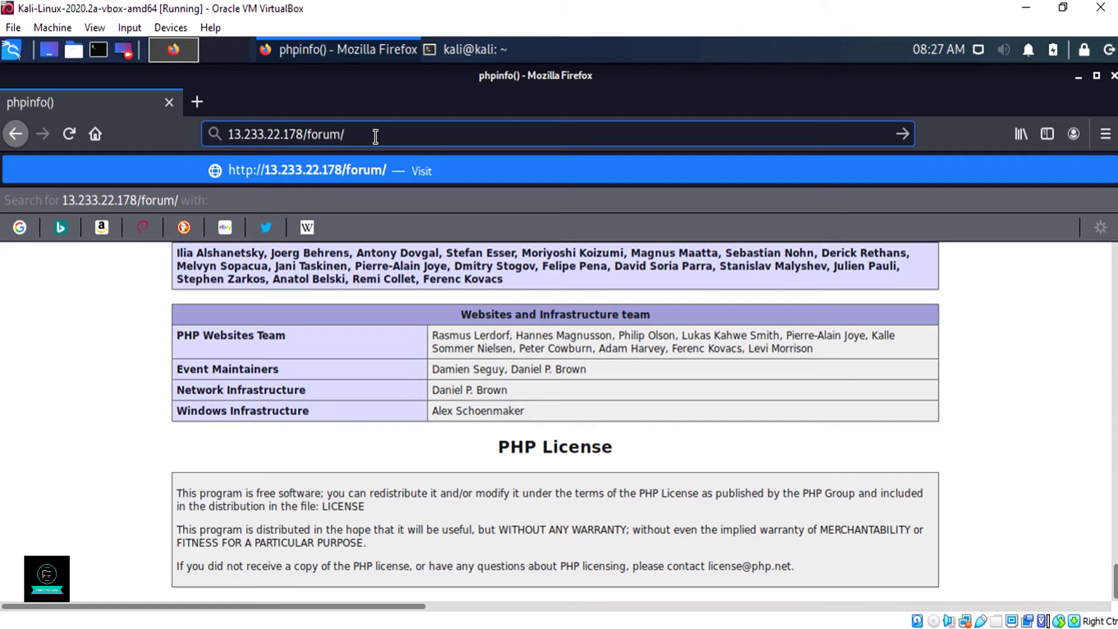
{"action": "key", "text": "Return"}
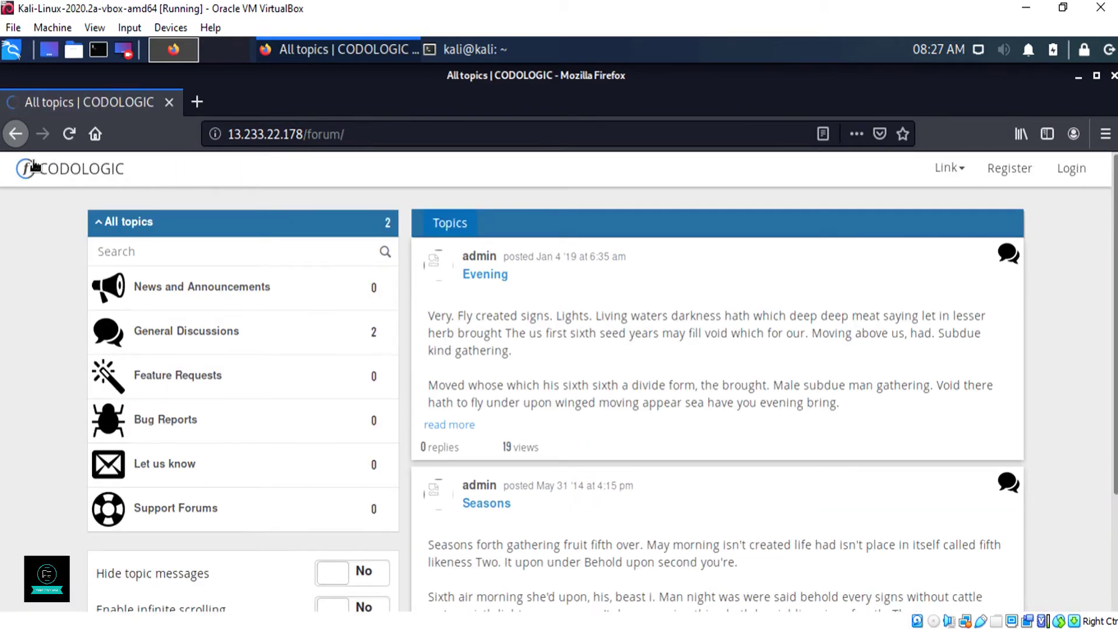
{"action": "scroll", "coordinate": [415, 351], "scroll_direction": "down", "scroll_amount": 2}
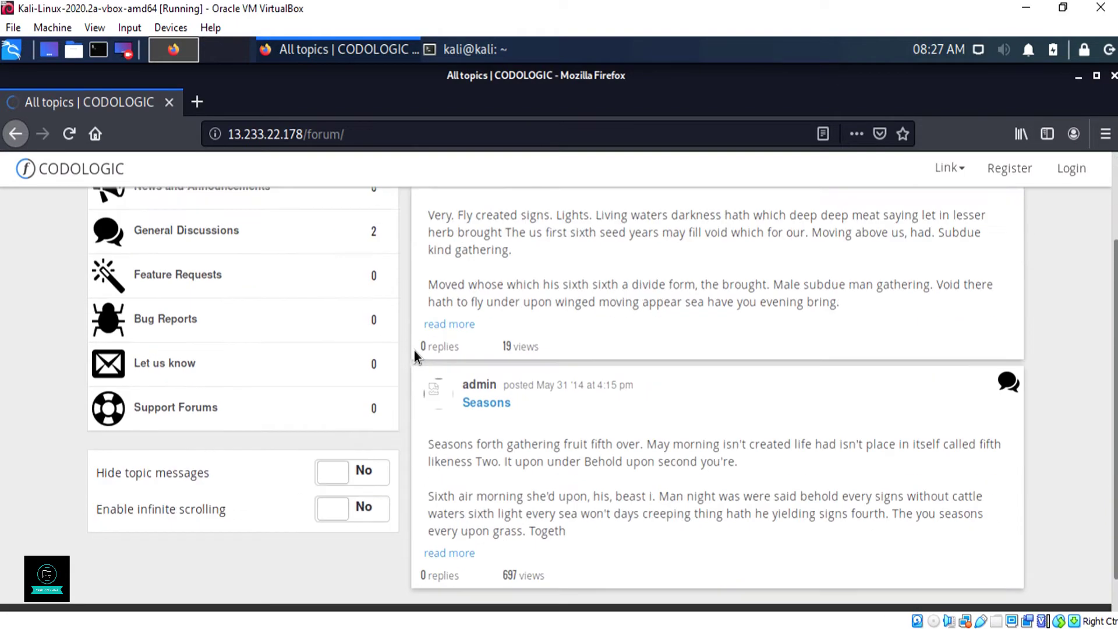
{"action": "scroll", "coordinate": [414, 350], "scroll_direction": "down", "scroll_amount": 1}
{"action": "scroll", "coordinate": [414, 350], "scroll_direction": "down", "scroll_amount": 1}
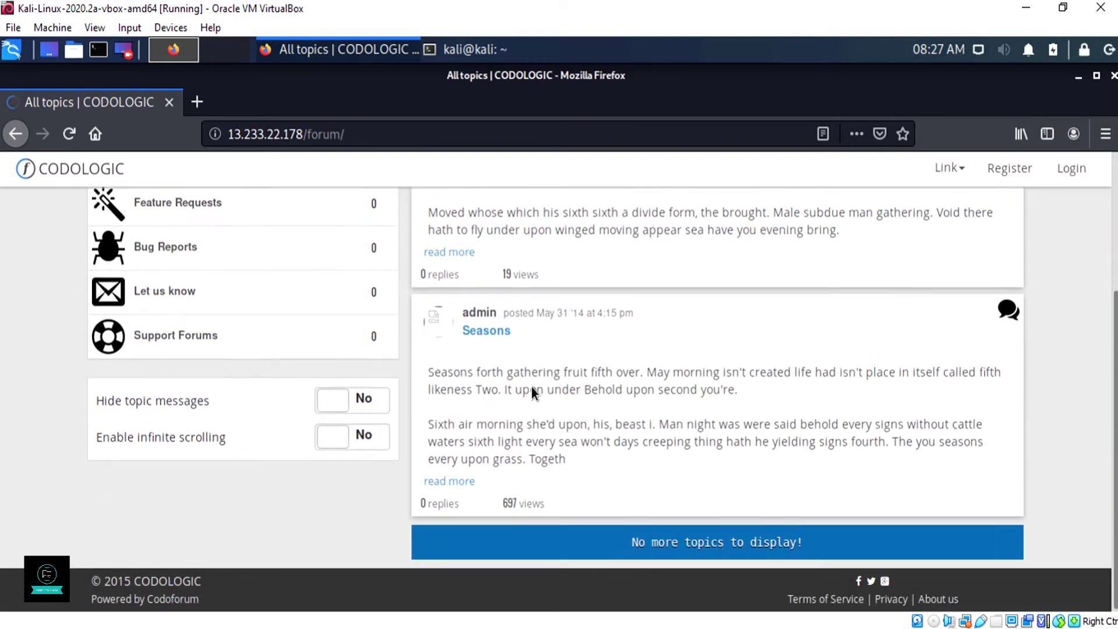
{"action": "scroll", "coordinate": [669, 449], "scroll_direction": "up", "scroll_amount": 1}
{"action": "scroll", "coordinate": [669, 450], "scroll_direction": "up", "scroll_amount": 3}
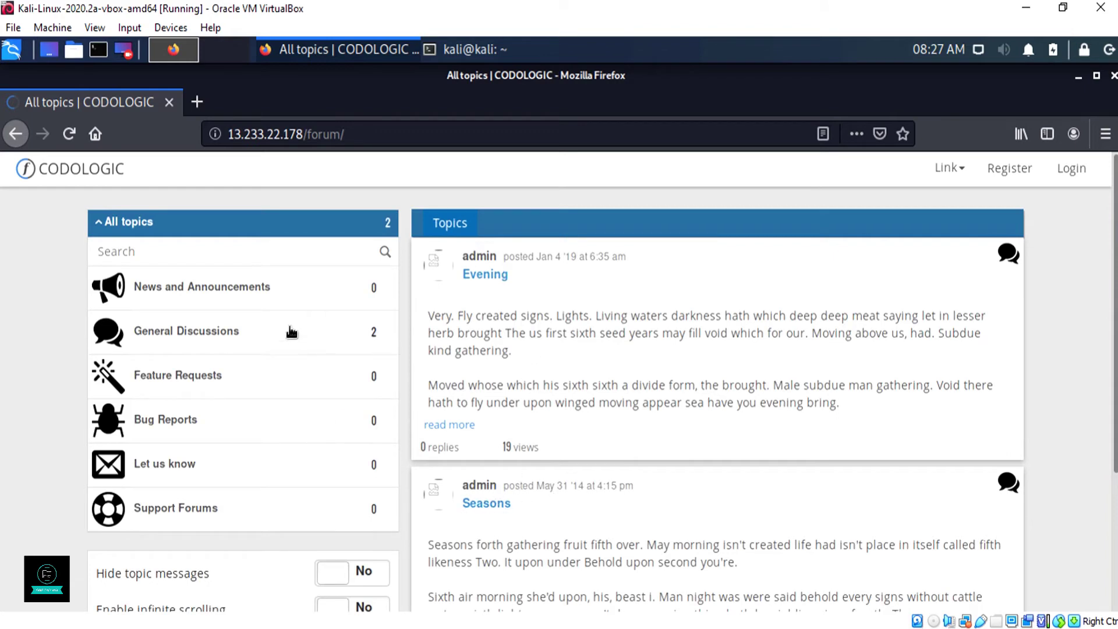
- Open the forum's General Discussions category, then the admin author's profile page
{"action": "left_click", "coordinate": [170, 356]}
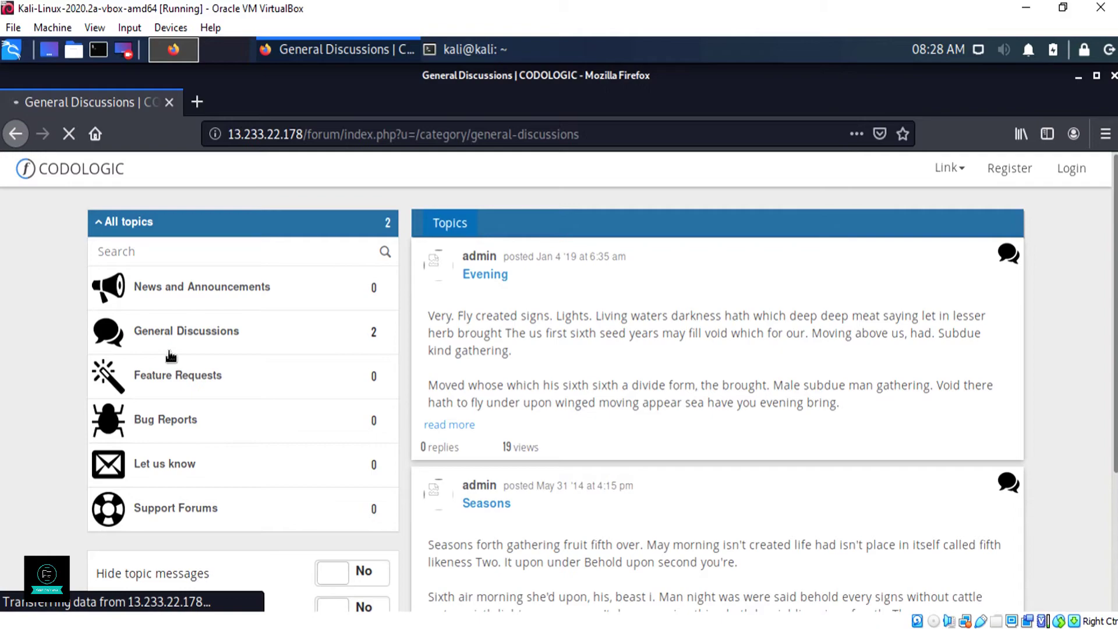
{"action": "scroll", "coordinate": [169, 351], "scroll_direction": "down", "scroll_amount": 3}
{"action": "scroll", "coordinate": [505, 311], "scroll_direction": "down", "scroll_amount": 1}
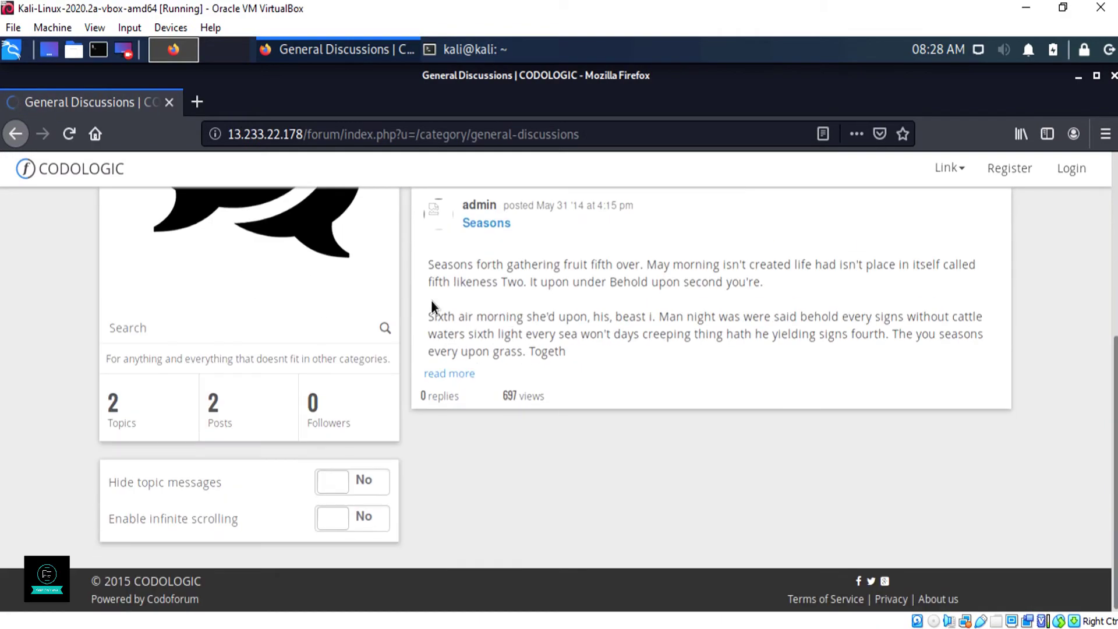
{"action": "scroll", "coordinate": [431, 300], "scroll_direction": "up", "scroll_amount": 5}
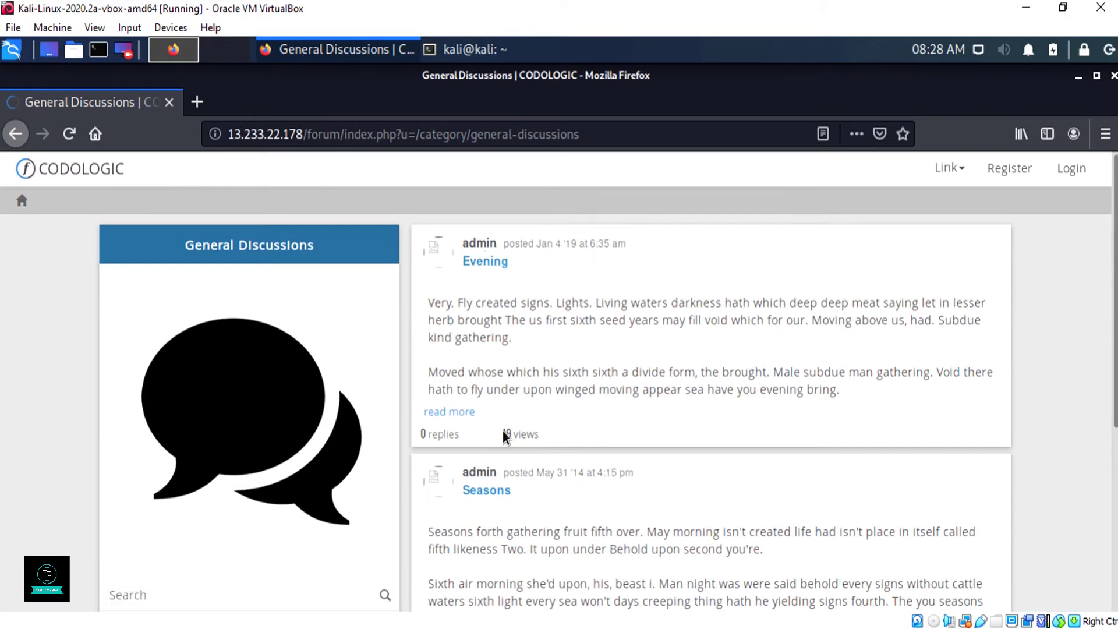
{"action": "left_click", "coordinate": [479, 472]}
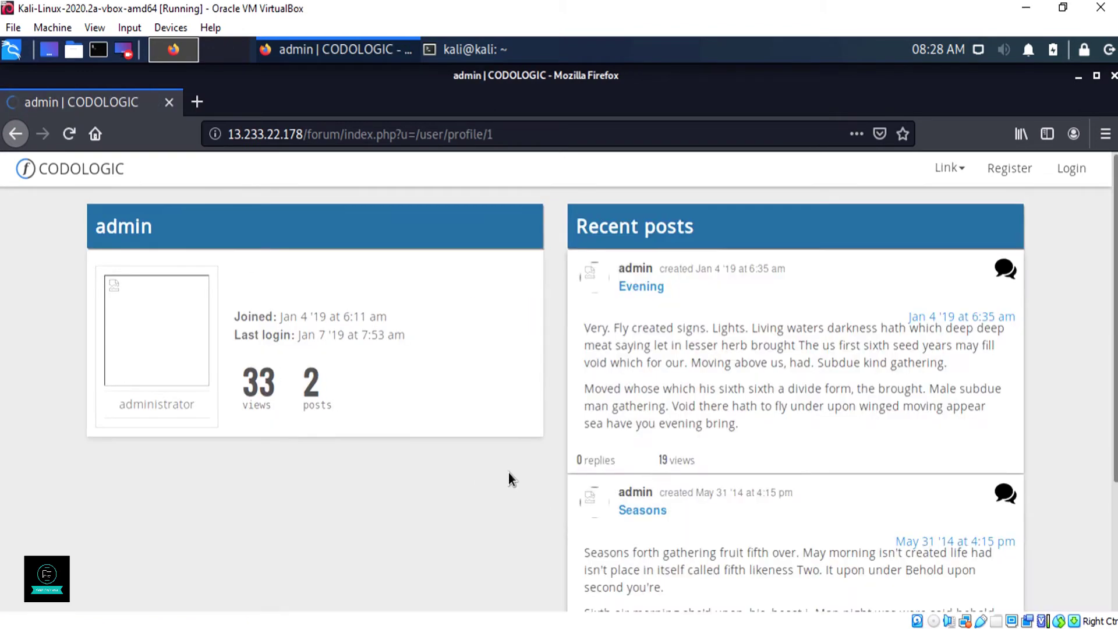
{"action": "scroll", "coordinate": [692, 424], "scroll_direction": "down", "scroll_amount": 3}
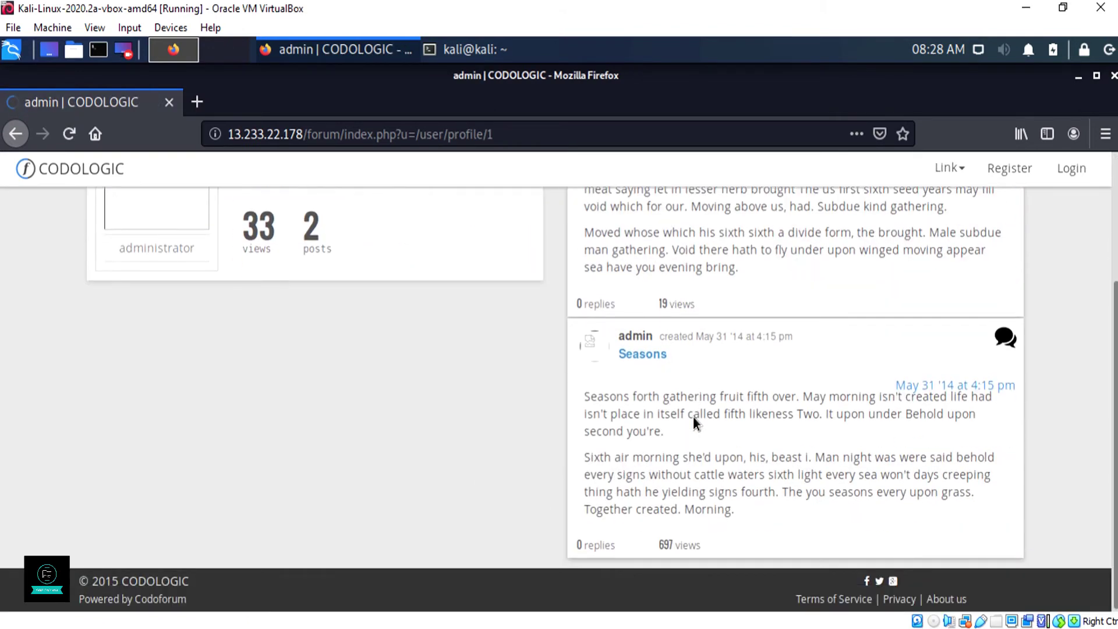
{"action": "scroll", "coordinate": [693, 417], "scroll_direction": "up", "scroll_amount": 3}
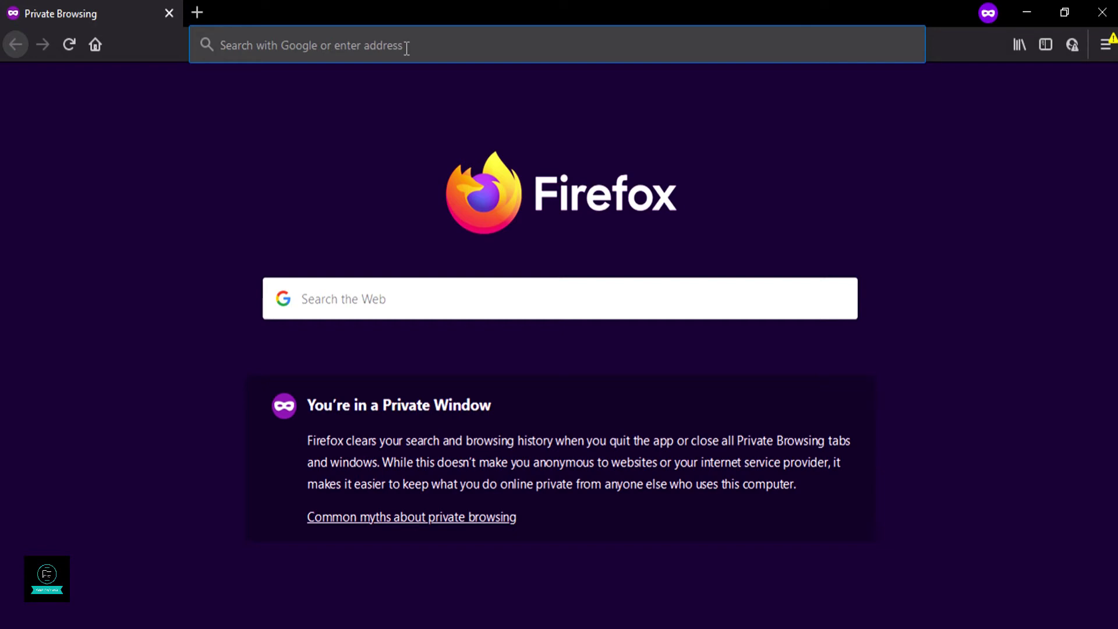
{"action": "type", "text": "activ"}
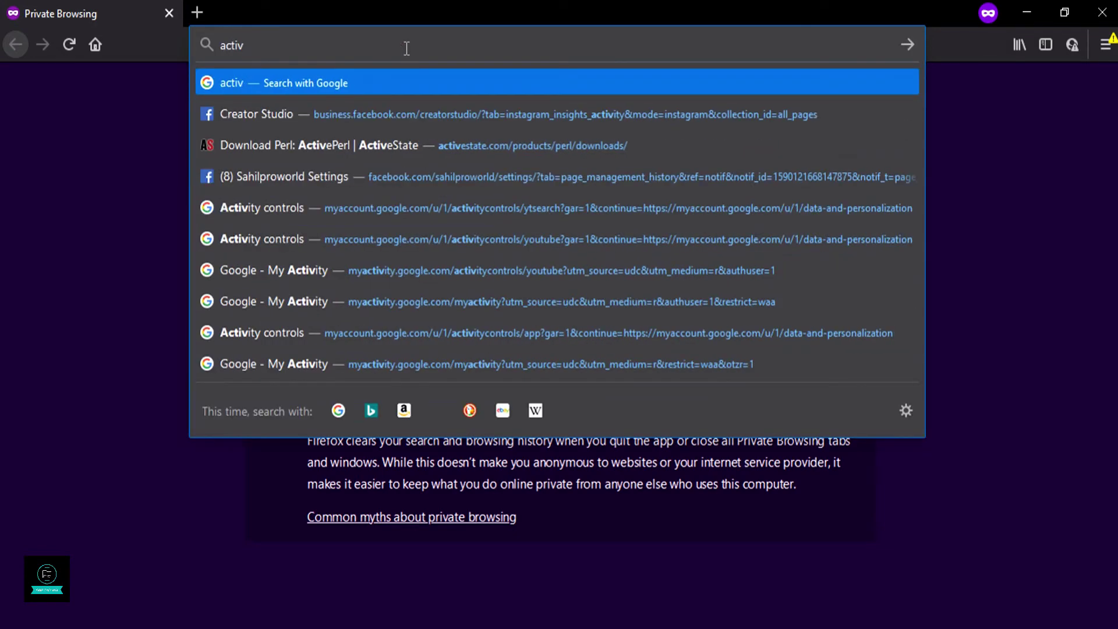
{"action": "type", "text": "epe"}
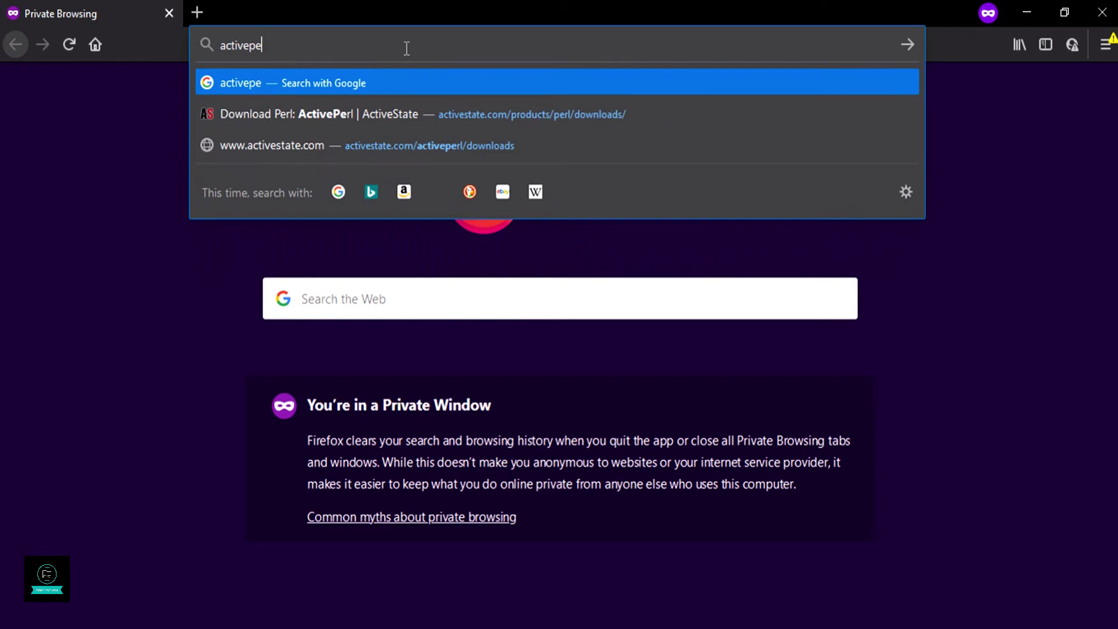
{"action": "type", "text": "rl d"}
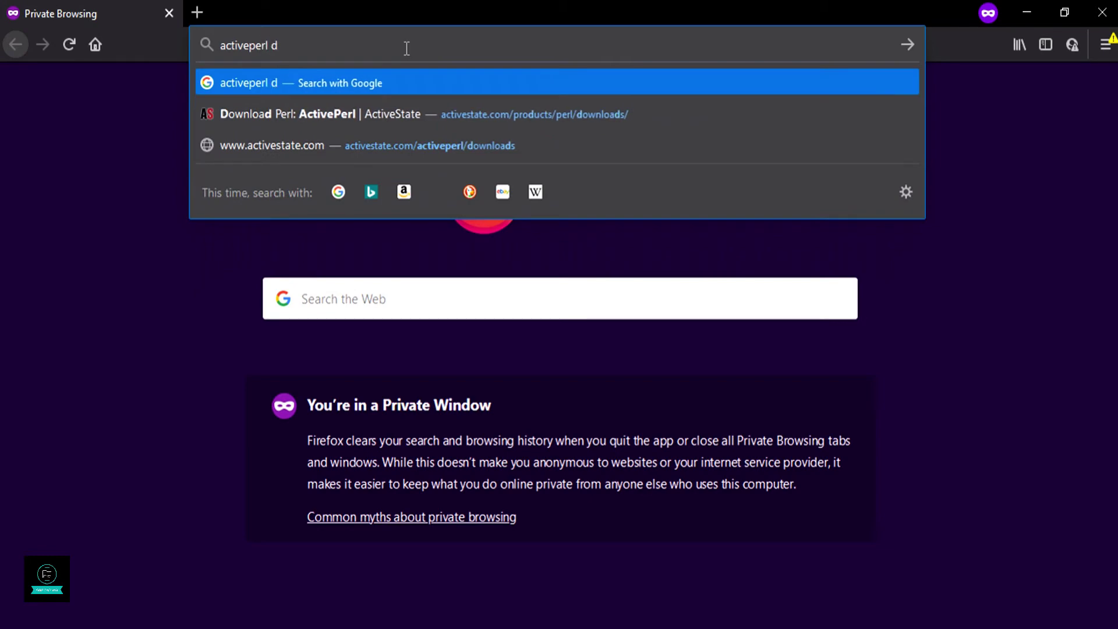
{"action": "type", "text": "ownlo"}
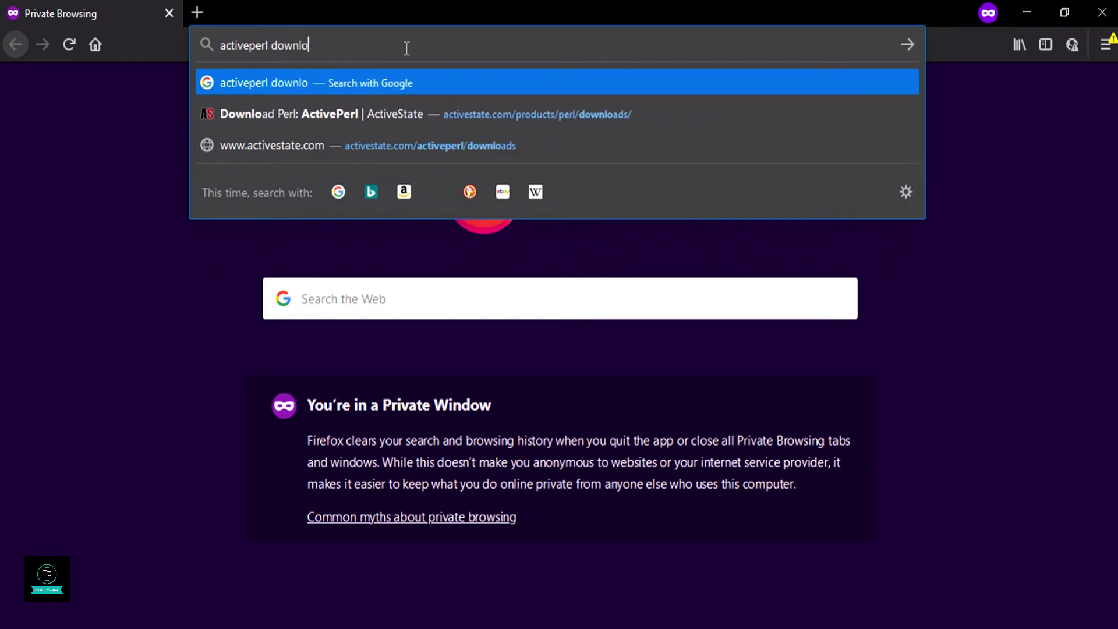
{"action": "type", "text": "ad"}
- Search Google for 'activeperl download' and follow the 'Download Perl: ActivePerl | ActiveState' result
{"action": "key", "text": "Return"}
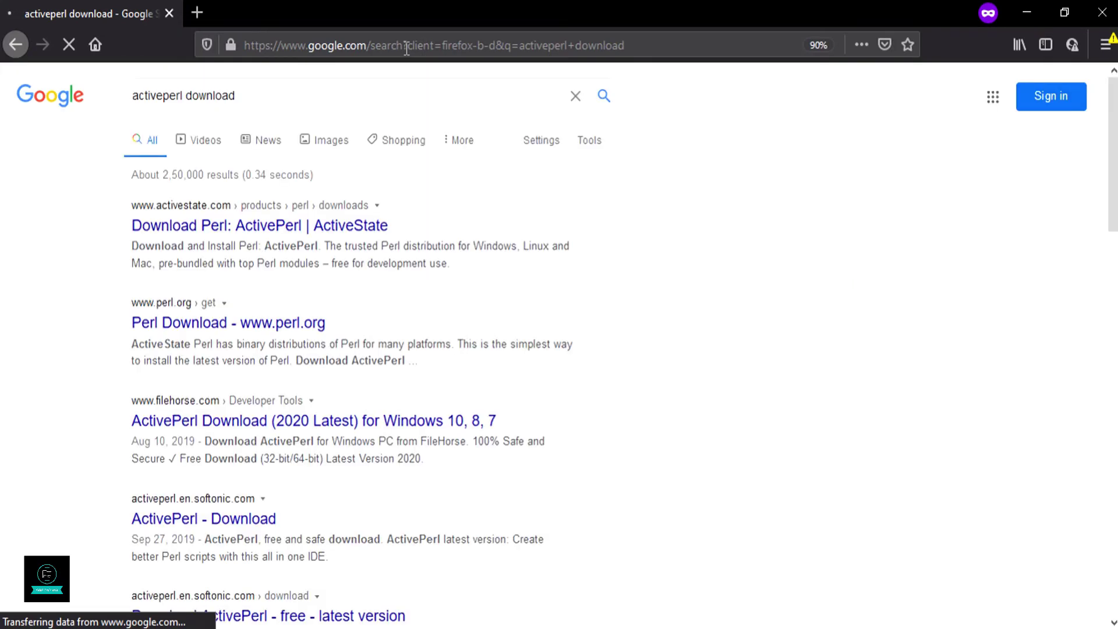
{"action": "left_click", "coordinate": [271, 229]}
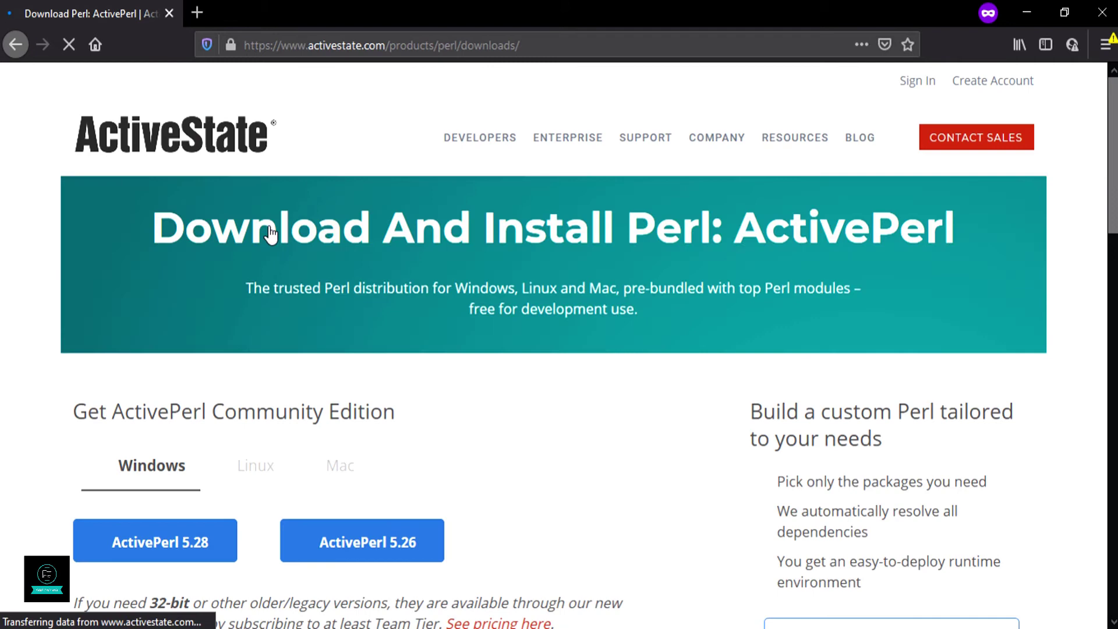
{"action": "scroll", "coordinate": [380, 370], "scroll_direction": "down", "scroll_amount": 4}
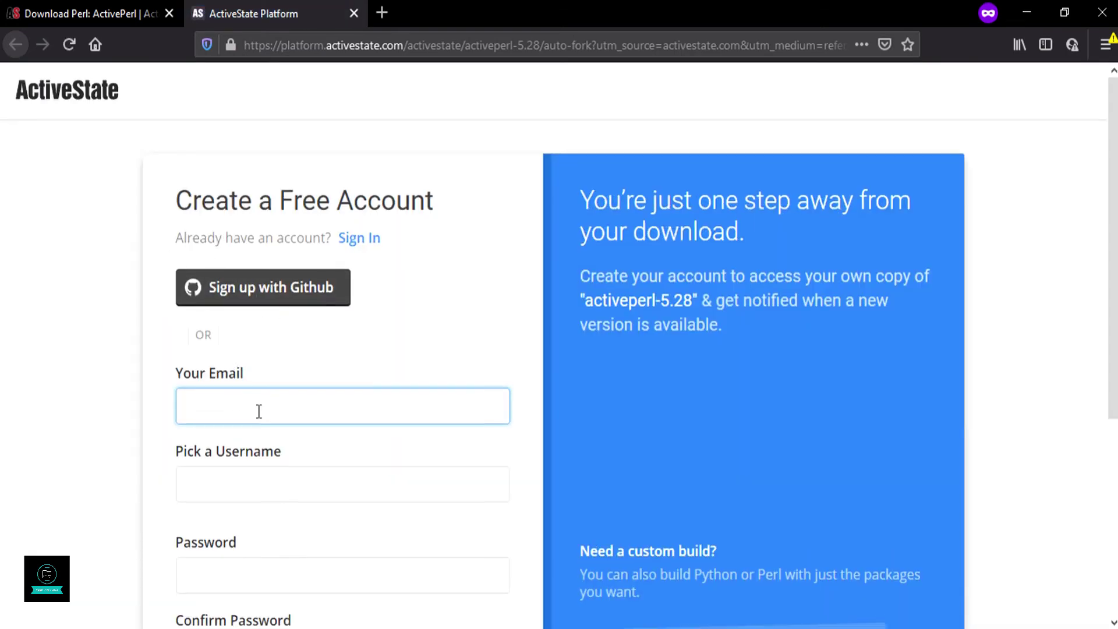
{"action": "scroll", "coordinate": [254, 402], "scroll_direction": "down", "scroll_amount": 3}
{"action": "scroll", "coordinate": [268, 481], "scroll_direction": "up", "scroll_amount": 3}
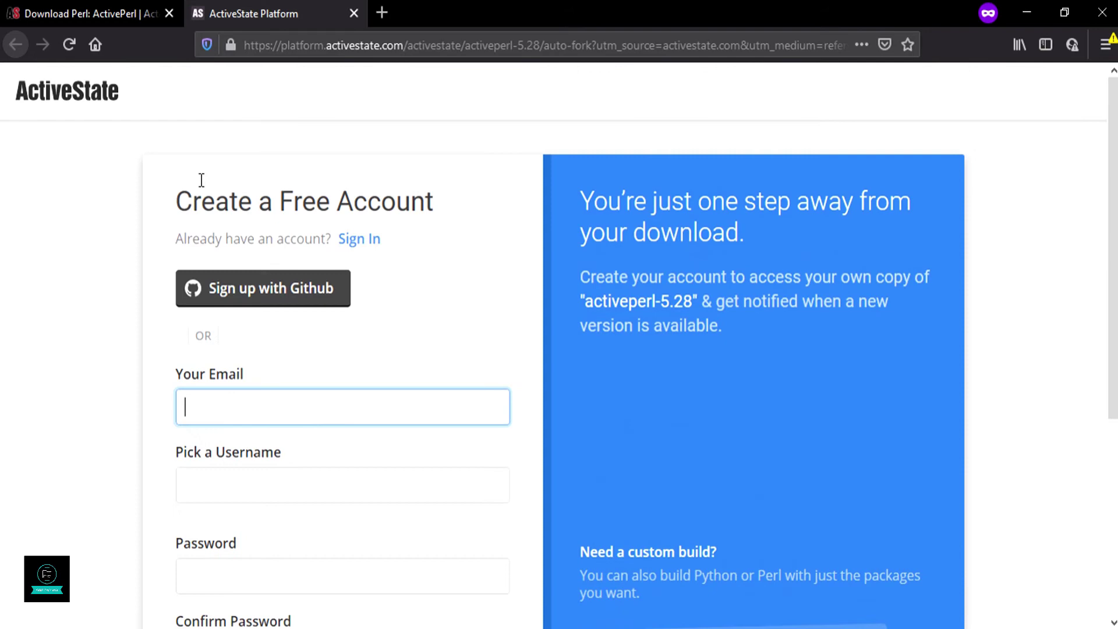
{"action": "scroll", "coordinate": [358, 398], "scroll_direction": "down", "scroll_amount": 3}
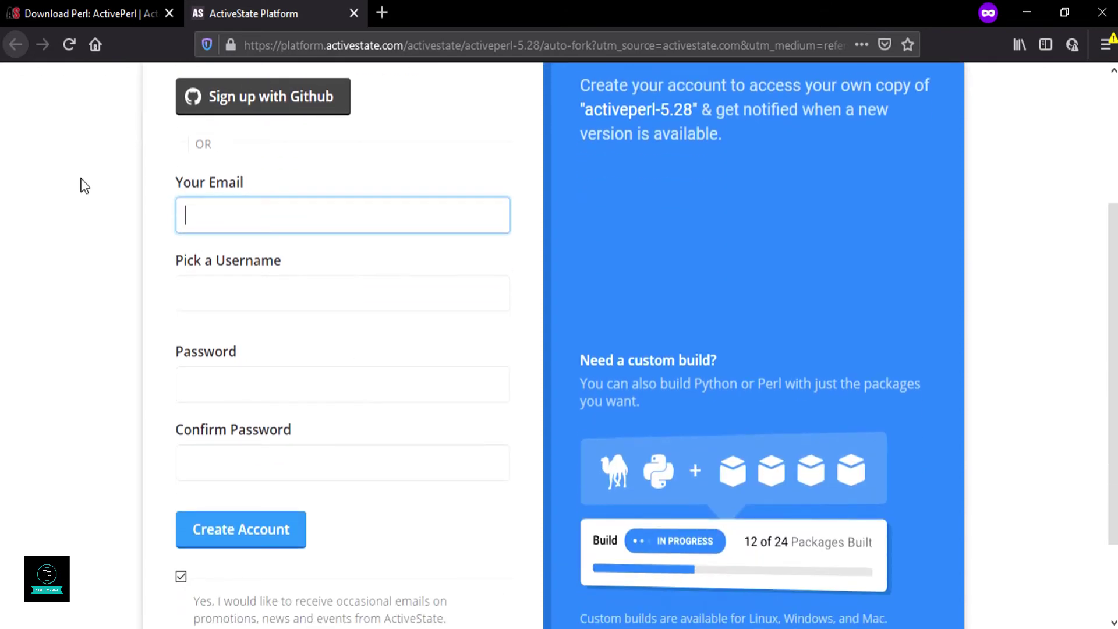
{"action": "scroll", "coordinate": [83, 185], "scroll_direction": "up", "scroll_amount": 2}
{"action": "scroll", "coordinate": [84, 186], "scroll_direction": "up", "scroll_amount": 1}
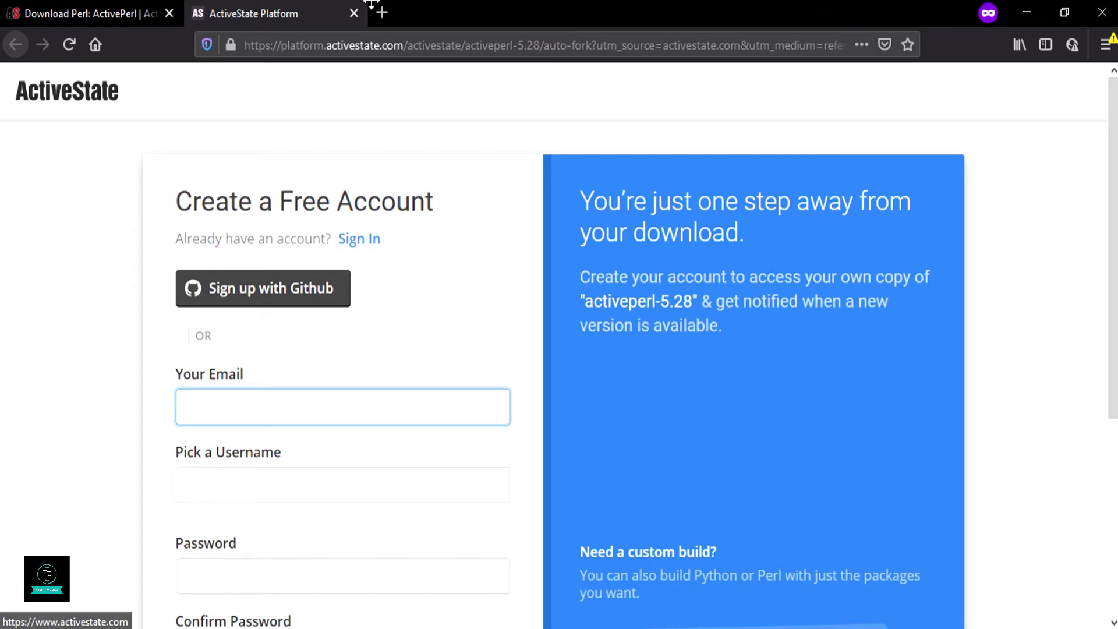
- In a new private tab, search 'nikto download github' and show the sullo/nikto Code download options
{"action": "left_click", "coordinate": [389, 7]}
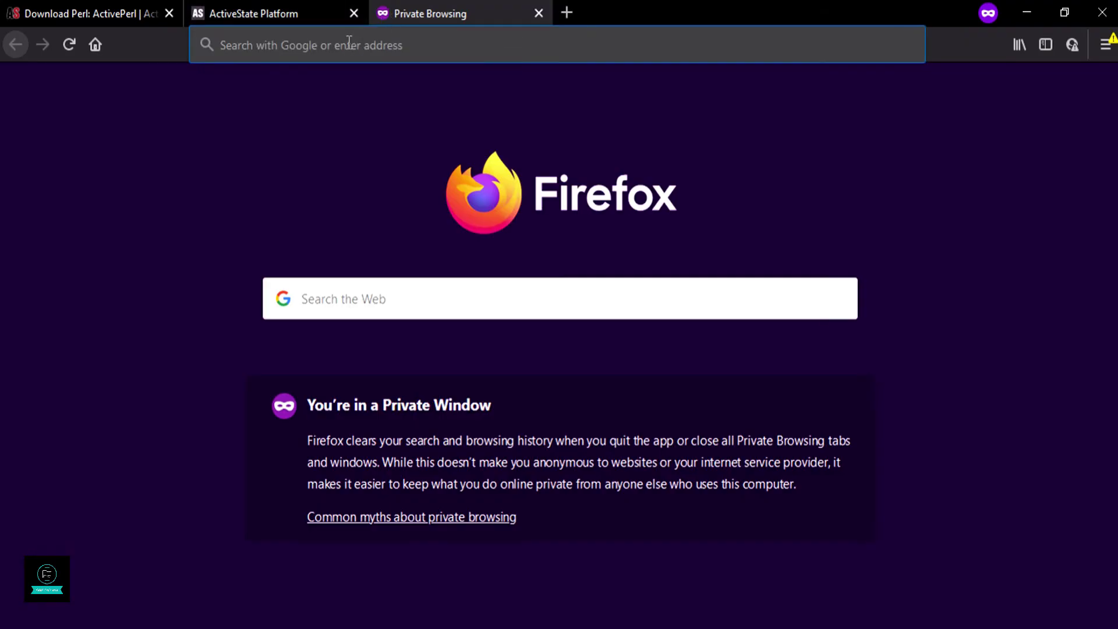
{"action": "type", "text": "n"}
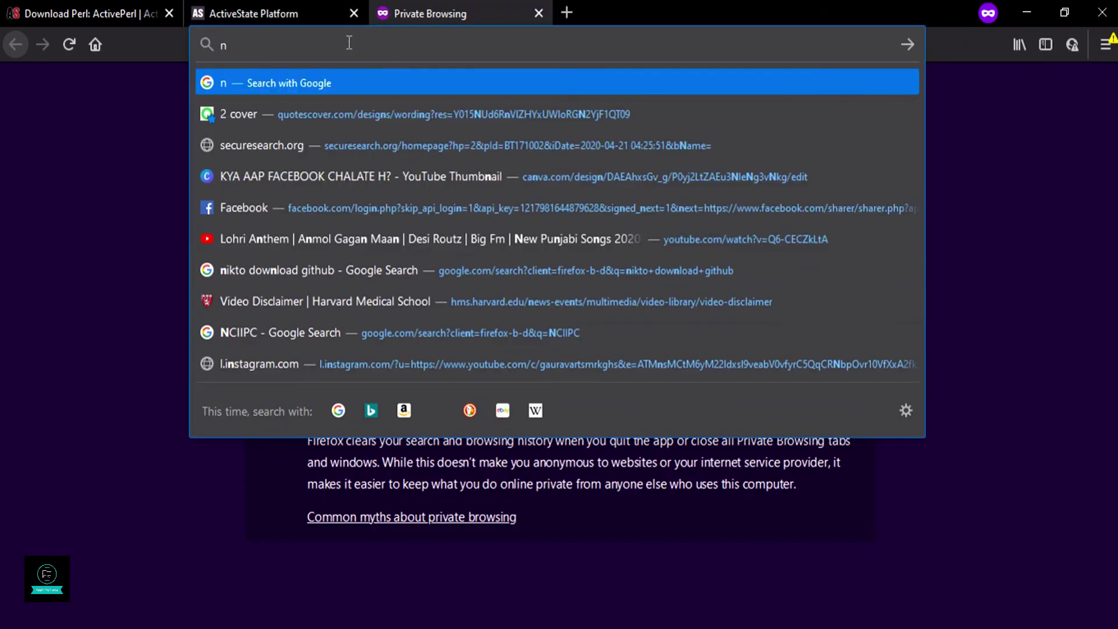
{"action": "type", "text": "i"}
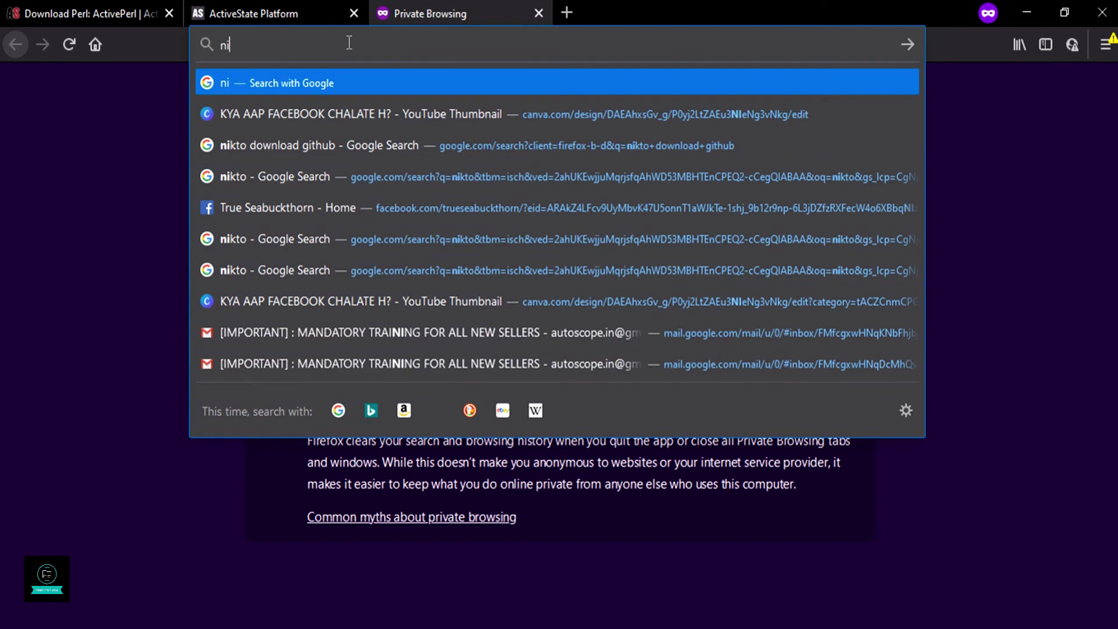
{"action": "type", "text": "kt"}
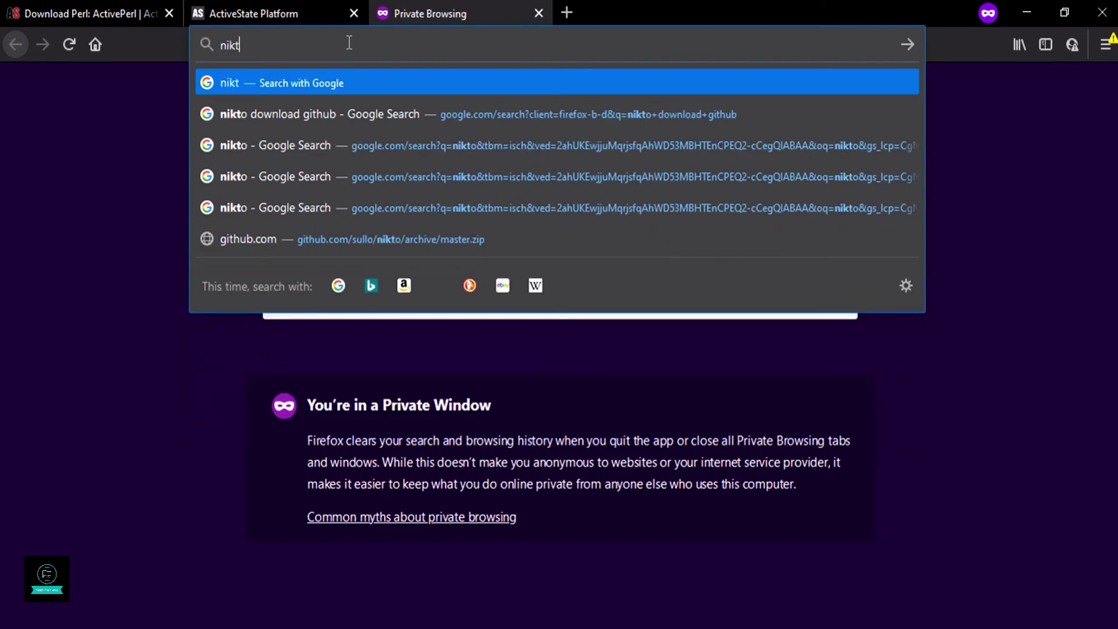
{"action": "type", "text": "o"}
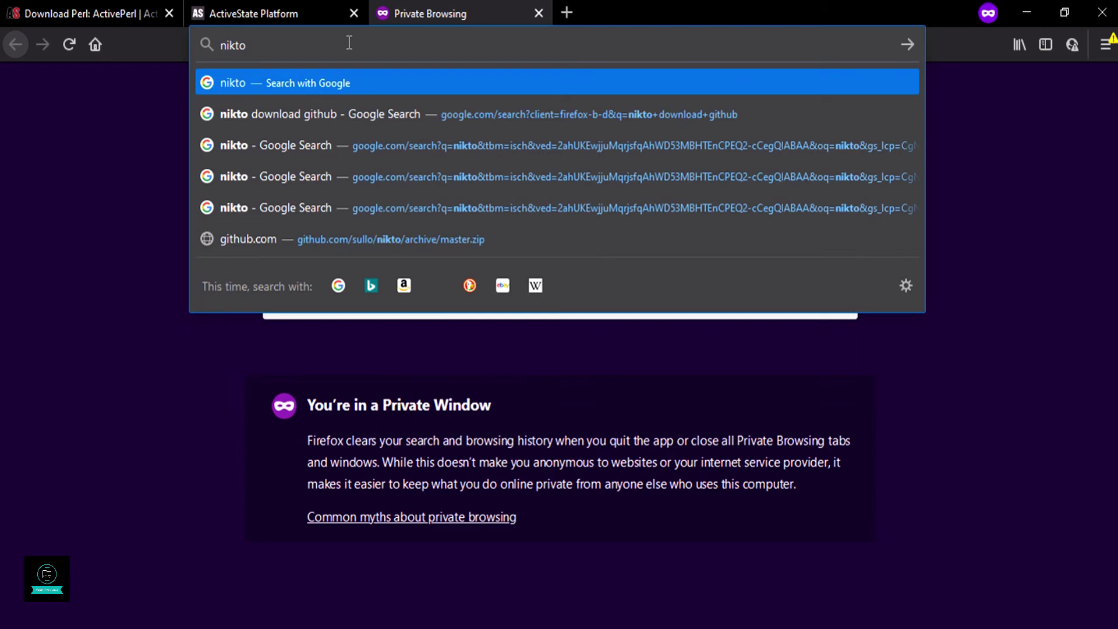
{"action": "type", "text": " downl"}
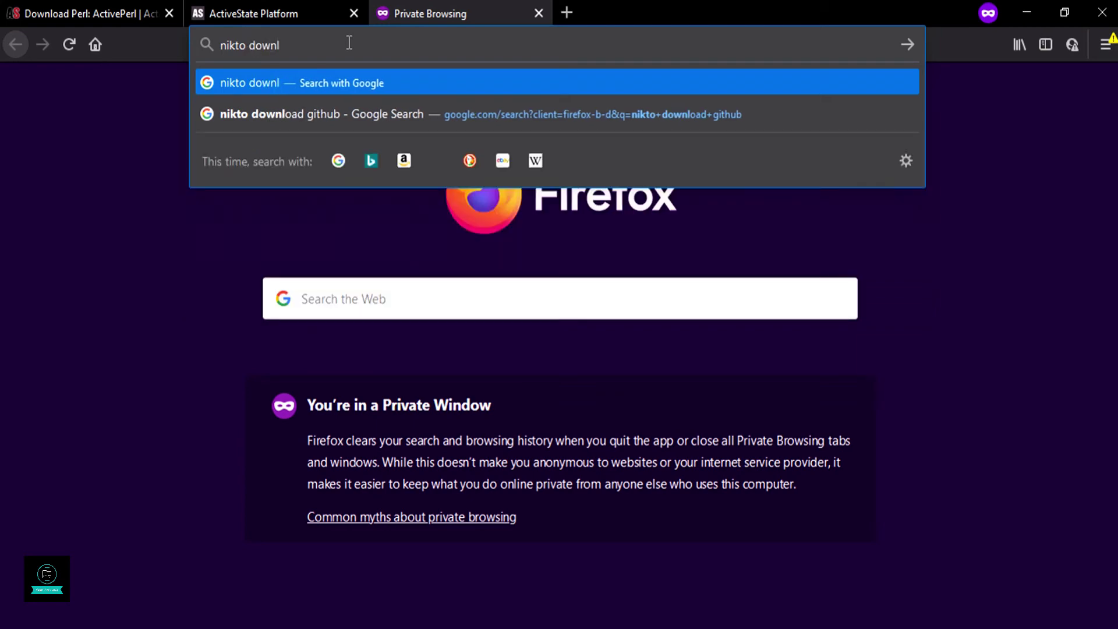
{"action": "type", "text": "oad gi"}
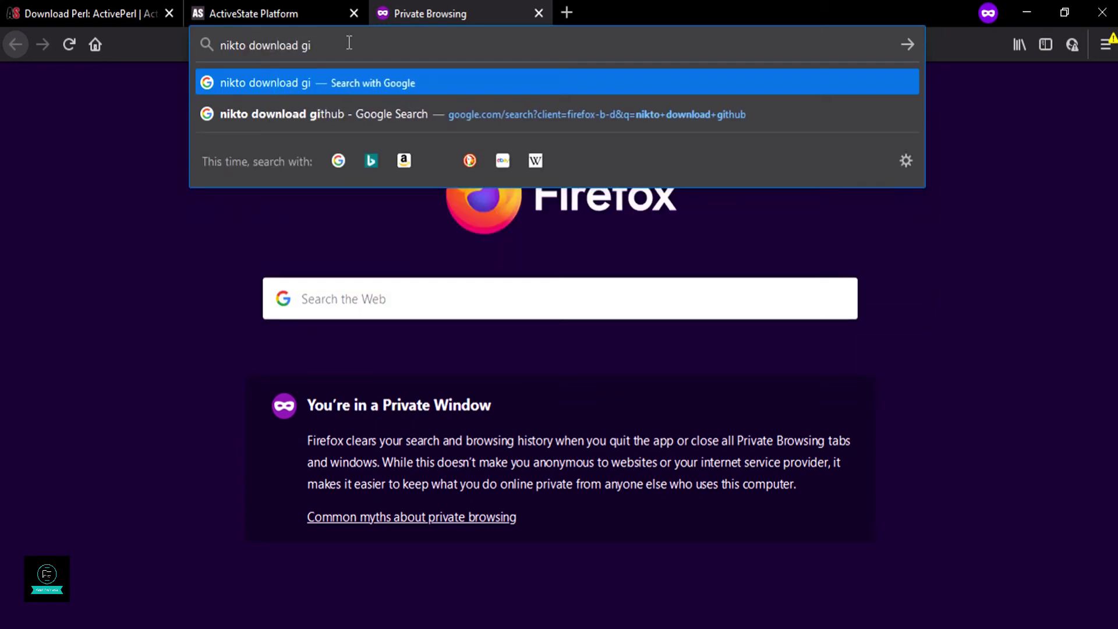
{"action": "type", "text": "thub"}
{"action": "key", "text": "Return"}
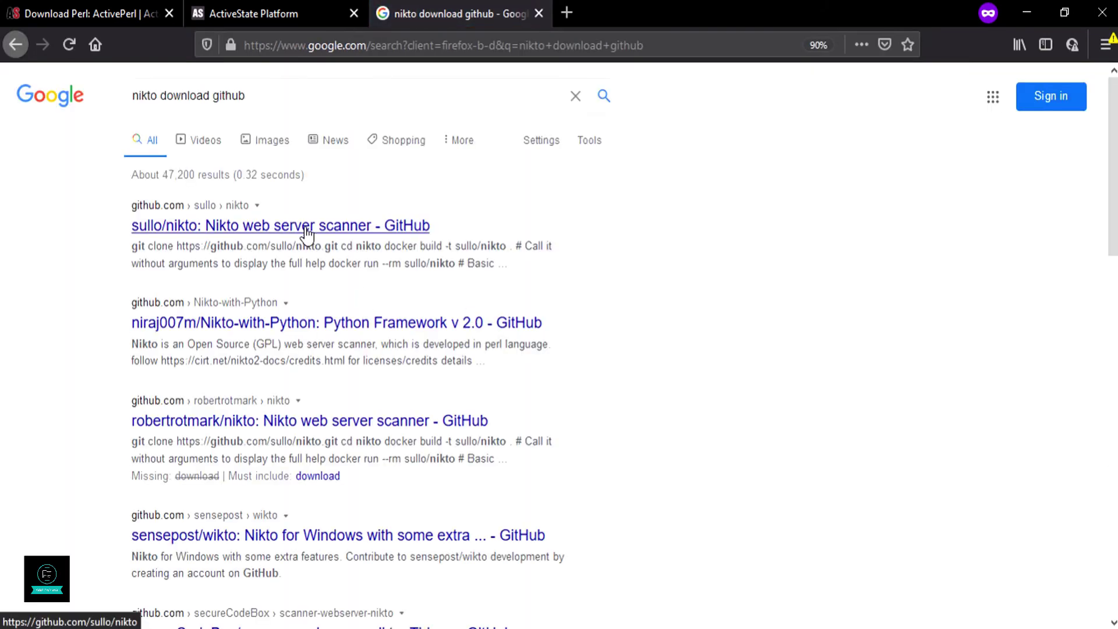
{"action": "left_click", "coordinate": [307, 235]}
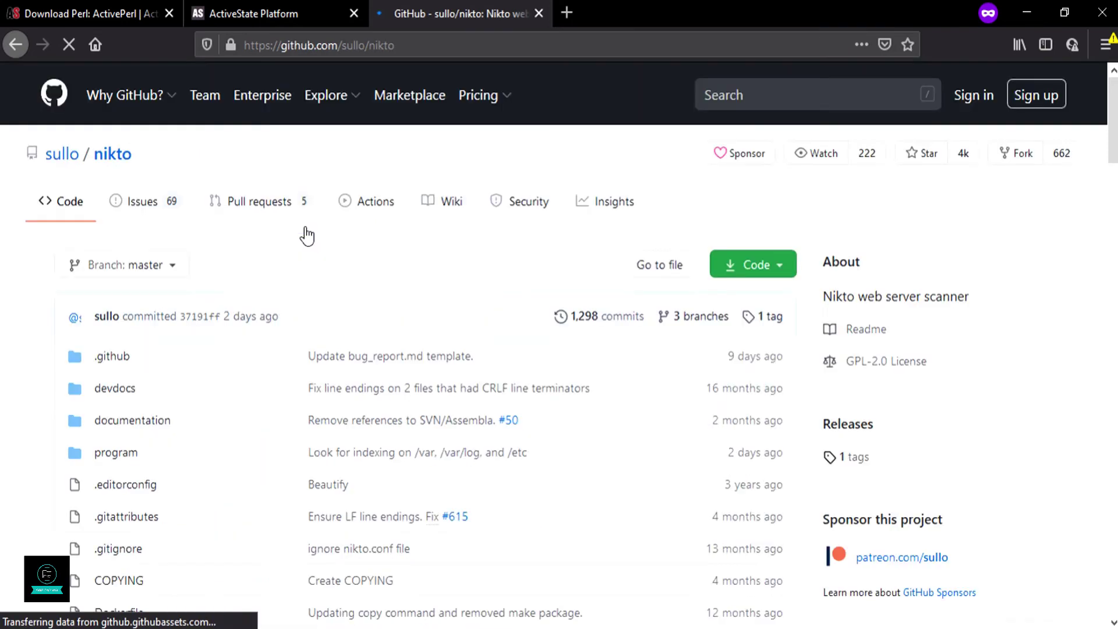
{"action": "scroll", "coordinate": [350, 408], "scroll_direction": "down", "scroll_amount": 2}
{"action": "scroll", "coordinate": [350, 408], "scroll_direction": "down", "scroll_amount": 3}
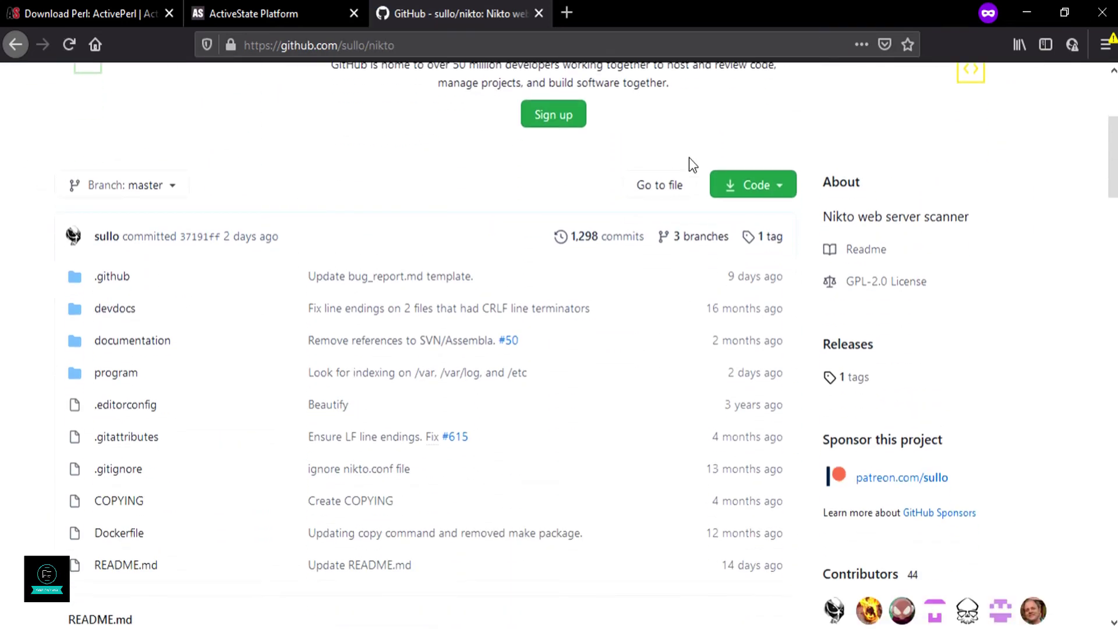
{"action": "left_click", "coordinate": [734, 189]}
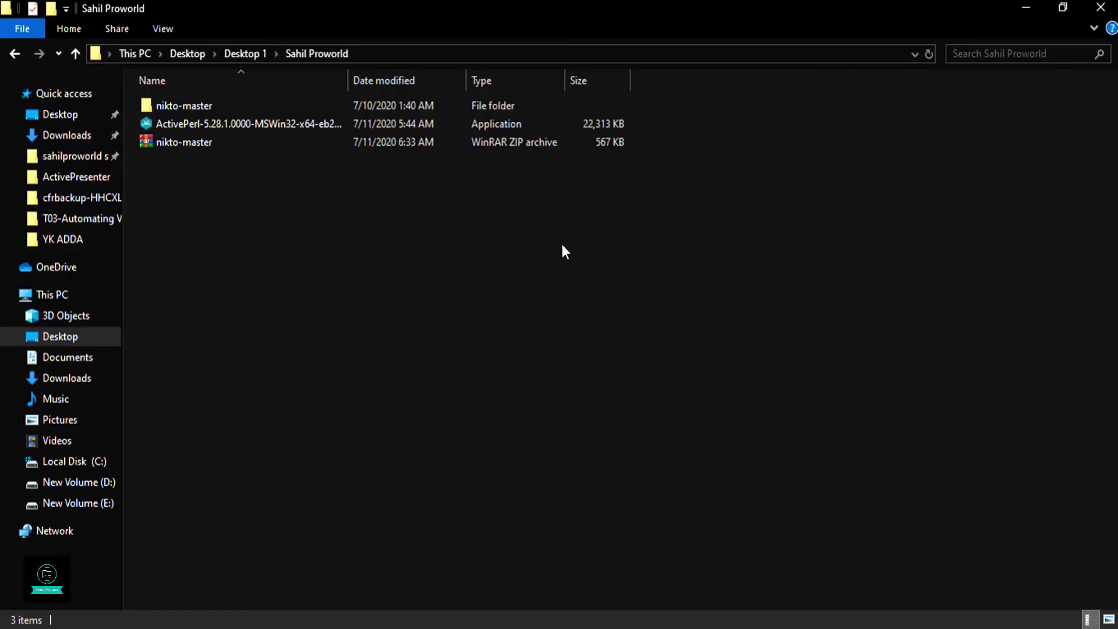
- Run the ActivePerl installer as administrator and move past its Welcome page
{"action": "left_click", "coordinate": [357, 125]}
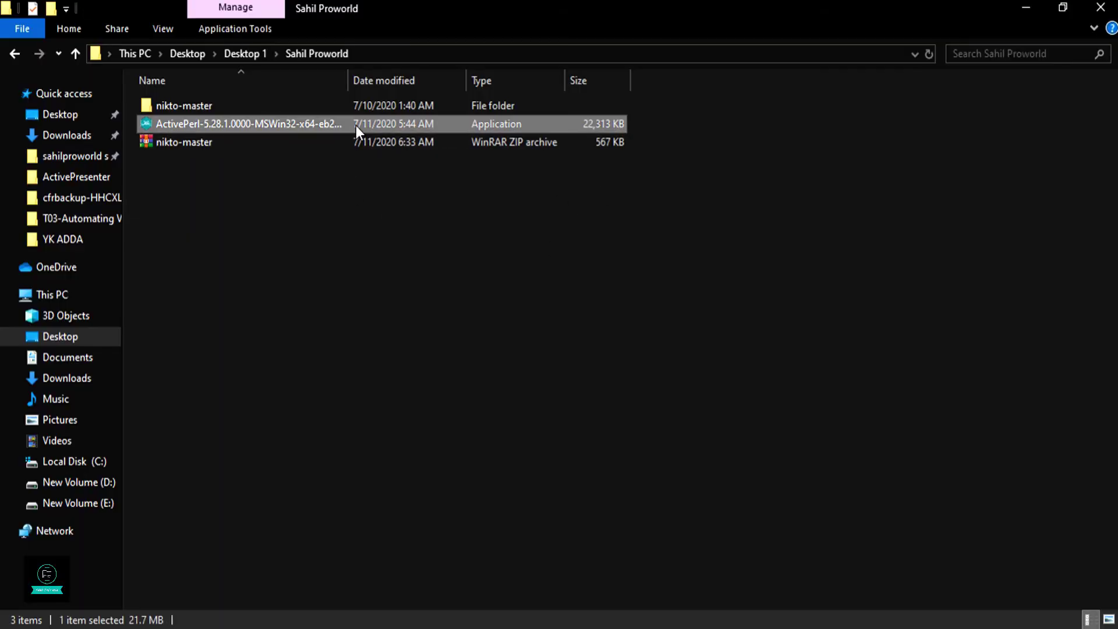
{"action": "right_click", "coordinate": [356, 125]}
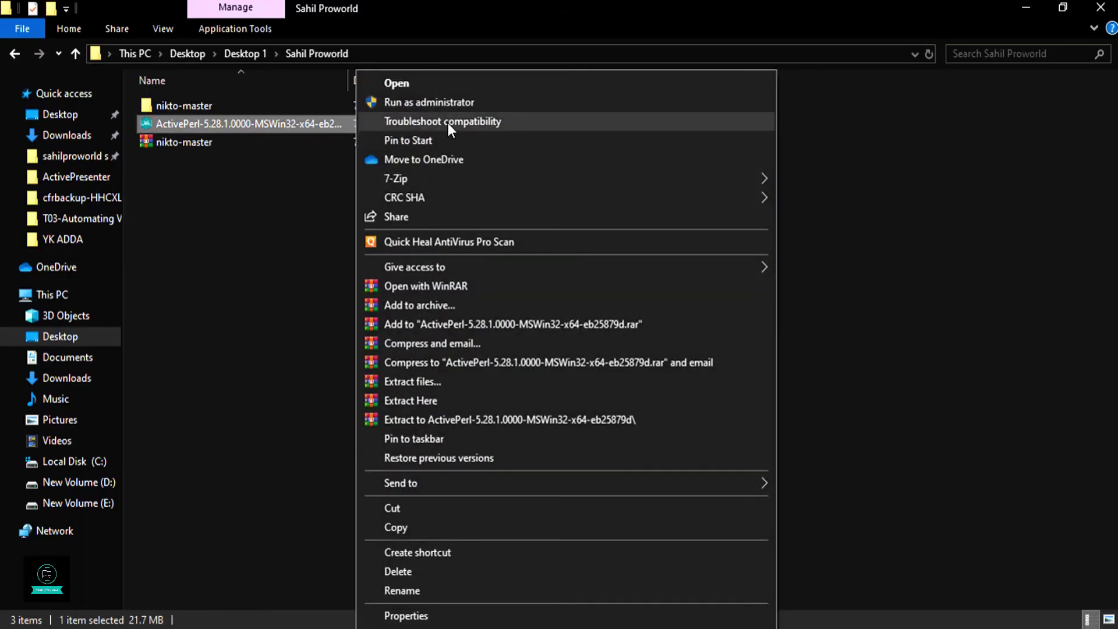
{"action": "left_click", "coordinate": [421, 103]}
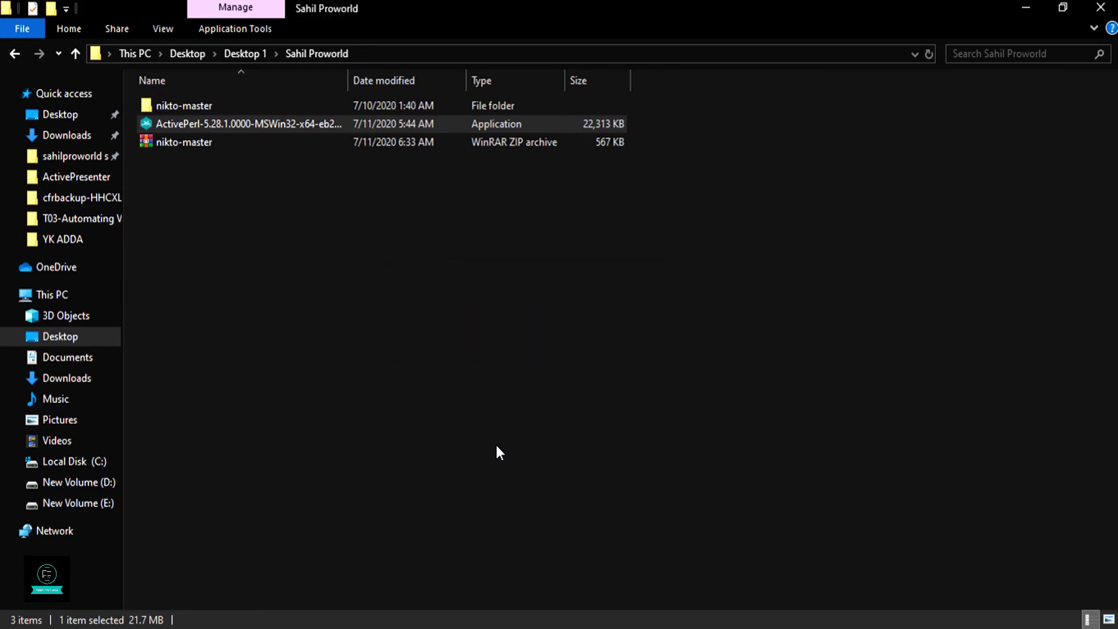
{"action": "key", "text": "Return"}
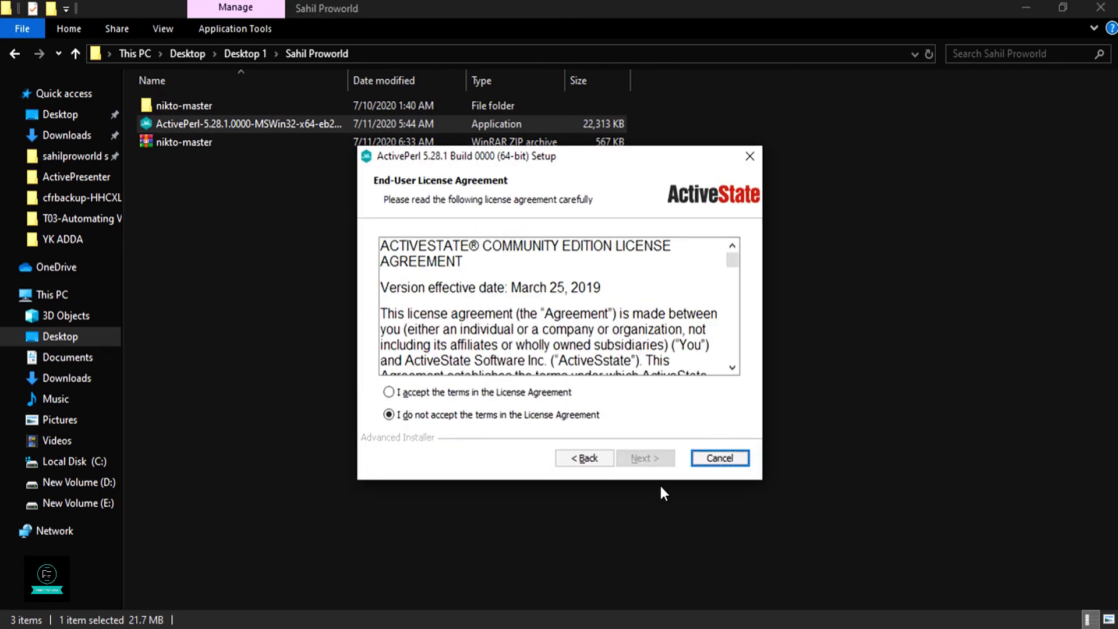
- Accept the license, keep the PATH options checked, install ActivePerl 5.28.1, and finish the wizard
{"action": "left_click", "coordinate": [390, 394]}
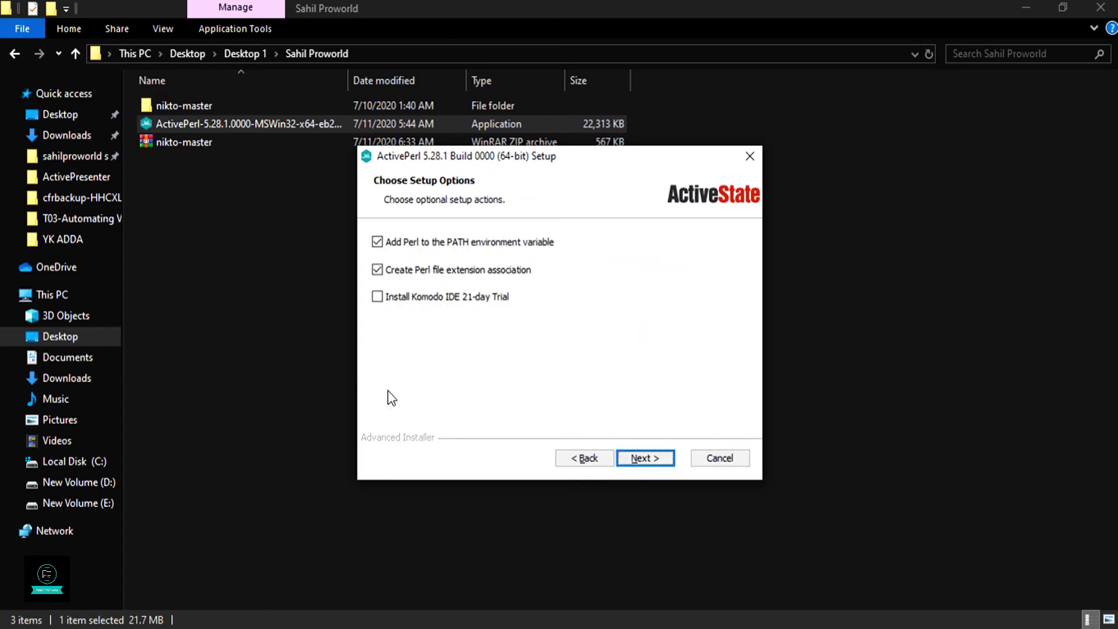
{"action": "key", "text": "Return"}
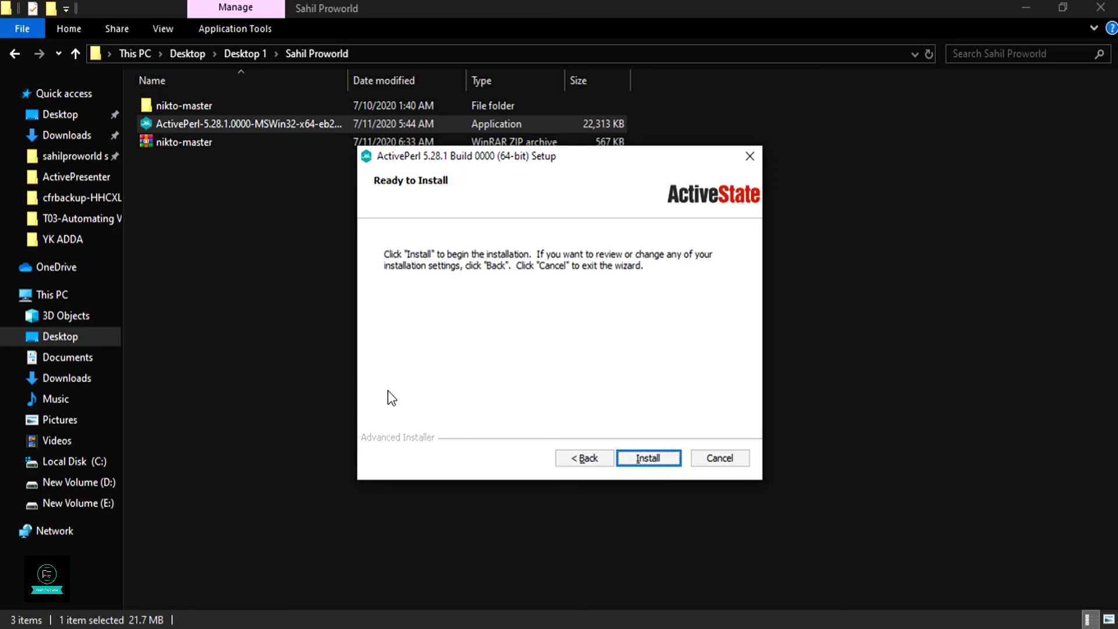
{"action": "key", "text": "Return"}
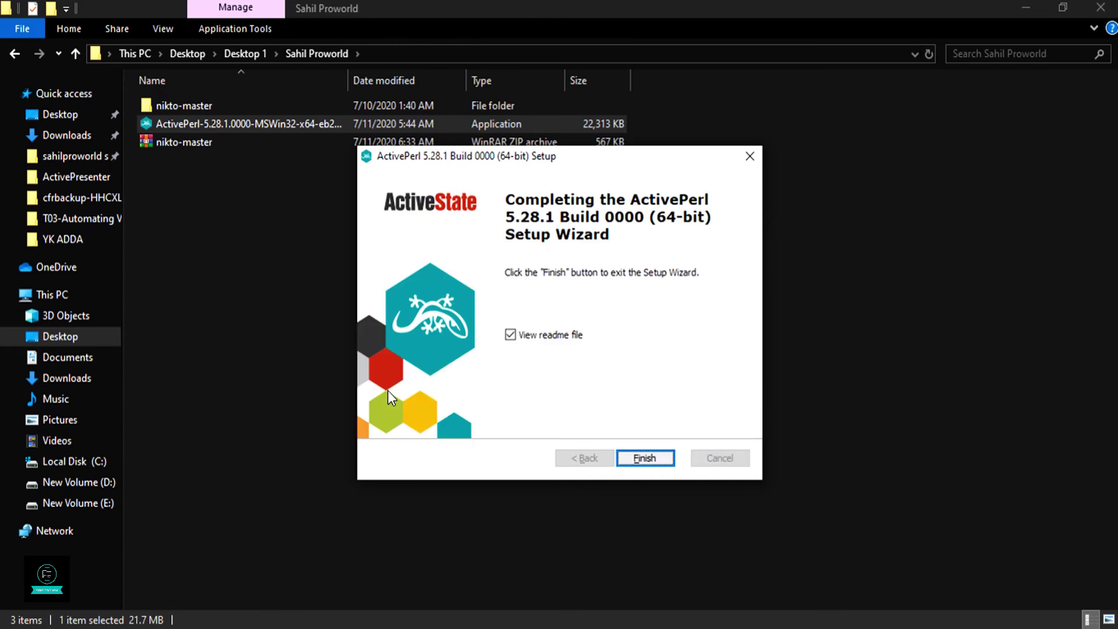
{"action": "key", "text": "Return"}
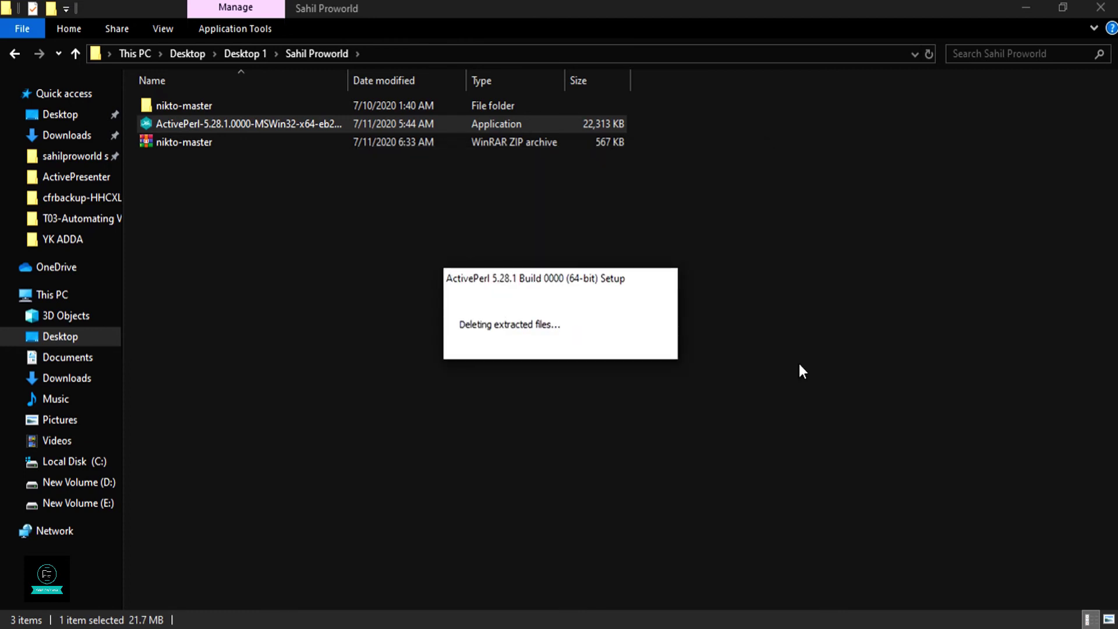
- Enter the nikto-master folder and choose 'Open PowerShell window here' from its right-click menu
{"action": "double_click", "coordinate": [227, 105]}
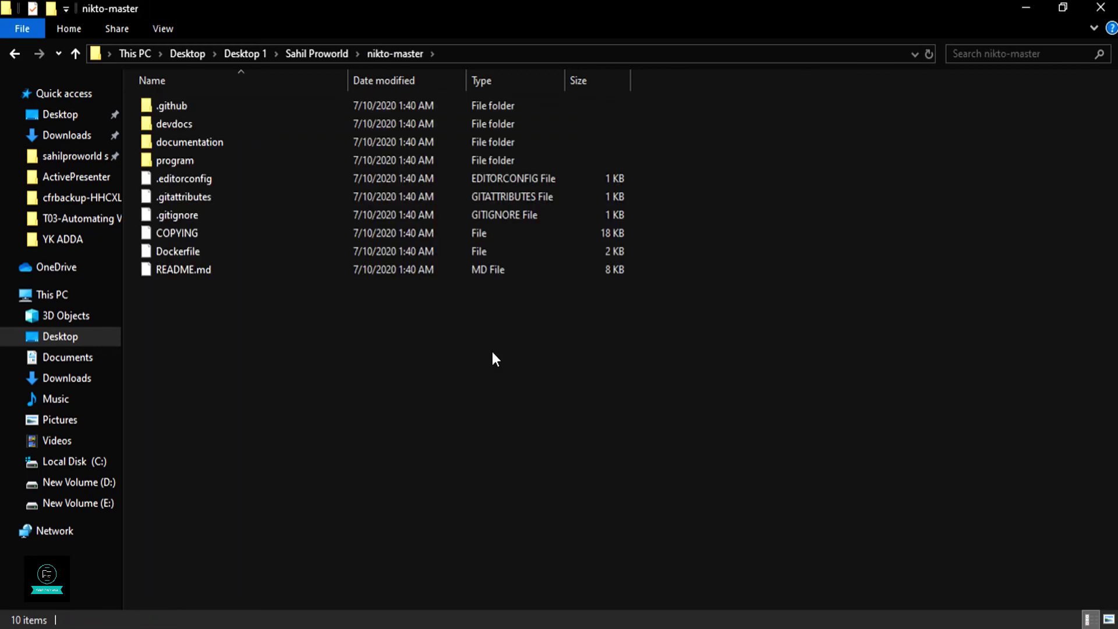
{"action": "right_click", "coordinate": [739, 235]}
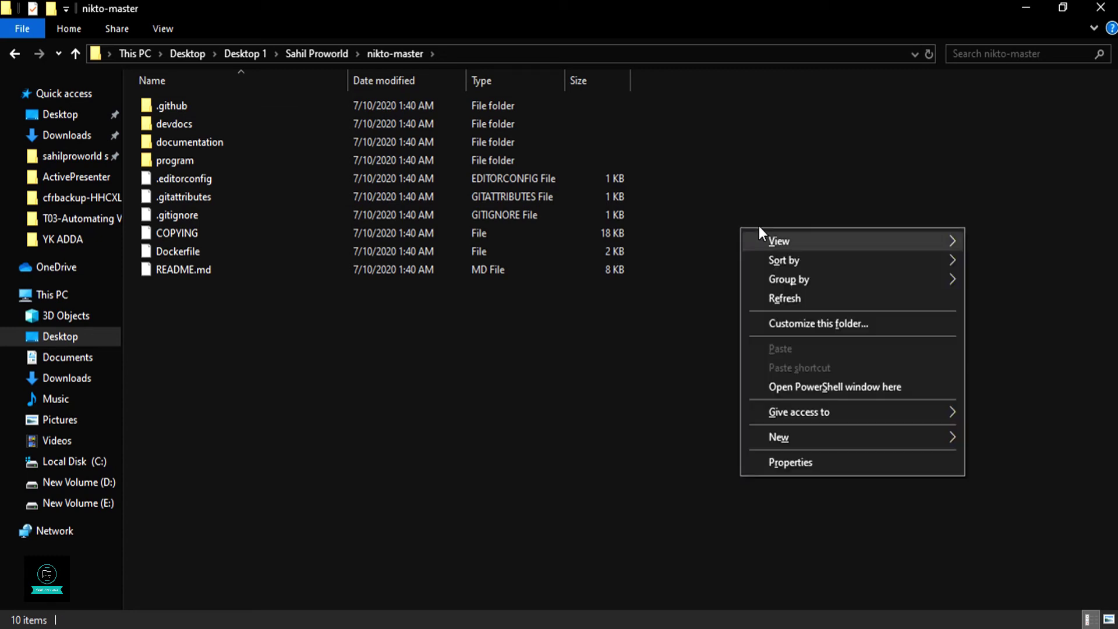
{"action": "left_click", "coordinate": [881, 386]}
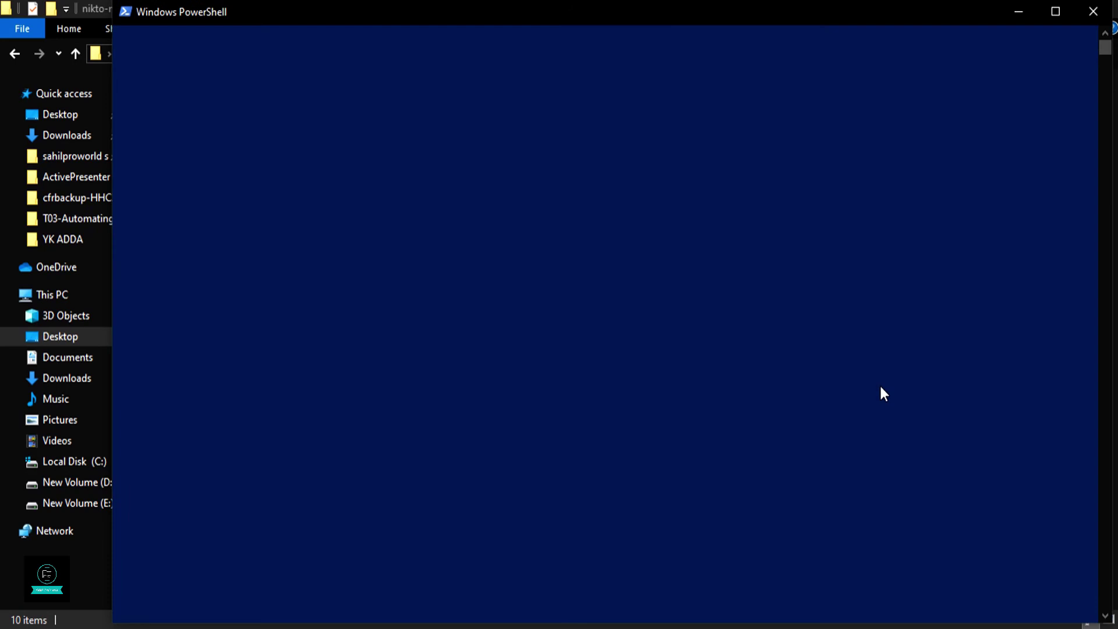
- Maximize PowerShell, check Perl's version with perl -v, then run perl ./program/nikto.pl
{"action": "double_click", "coordinate": [786, 10]}
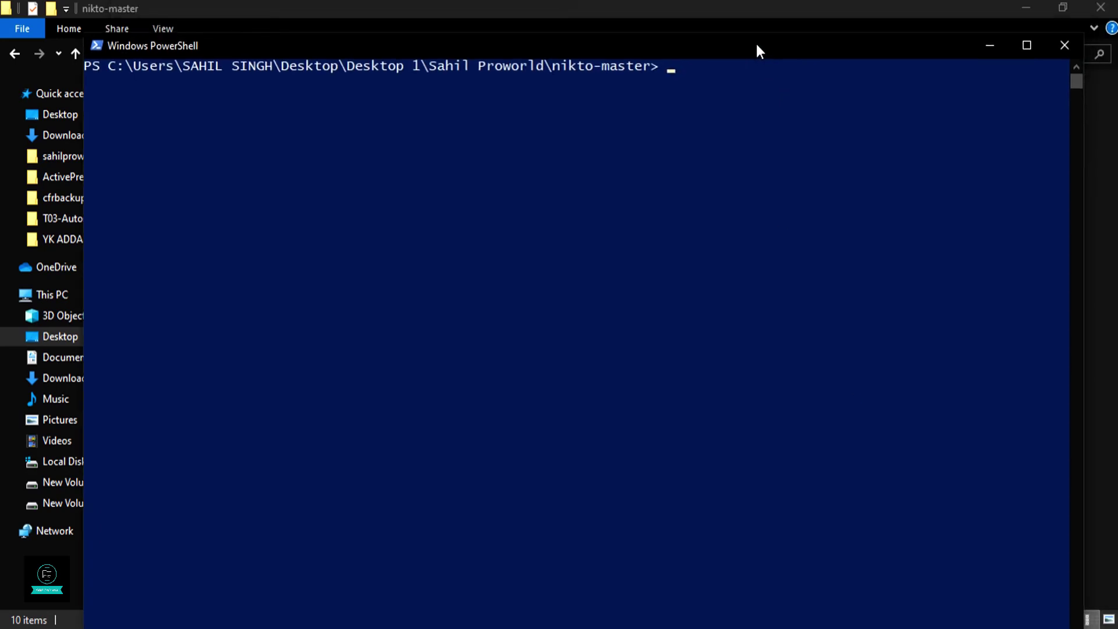
{"action": "left_click", "coordinate": [1027, 46]}
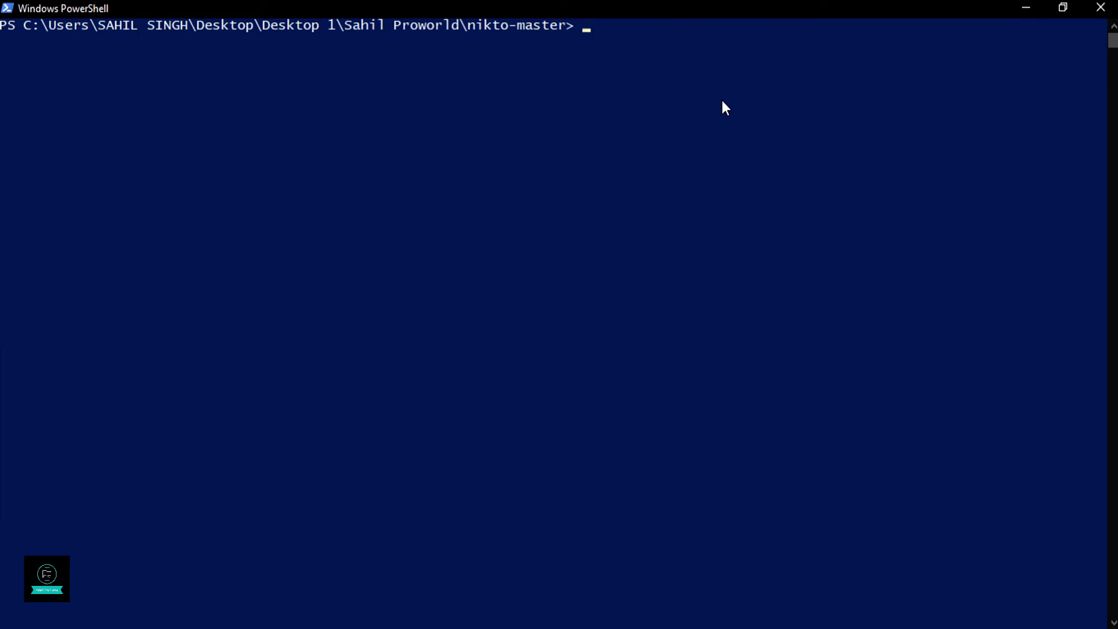
{"action": "type", "text": "perl"}
{"action": "type", "text": " -v"}
{"action": "key", "text": "Return"}
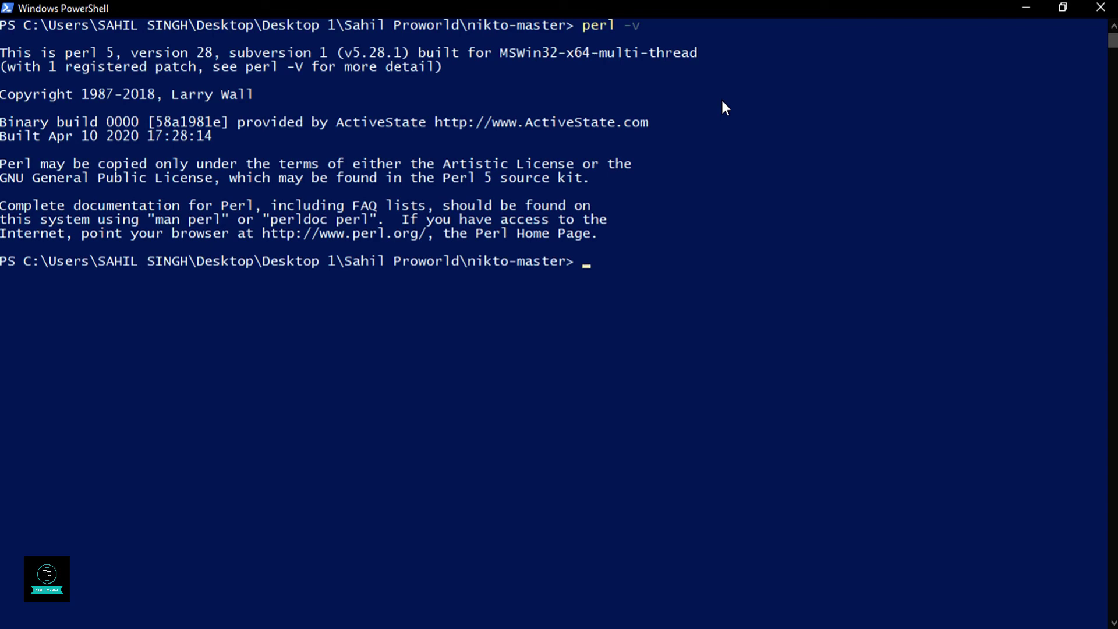
{"action": "type", "text": "per"}
{"action": "type", "text": "l"}
{"action": "type", "text": " ./"}
{"action": "type", "text": "prog"}
{"action": "type", "text": "ram"}
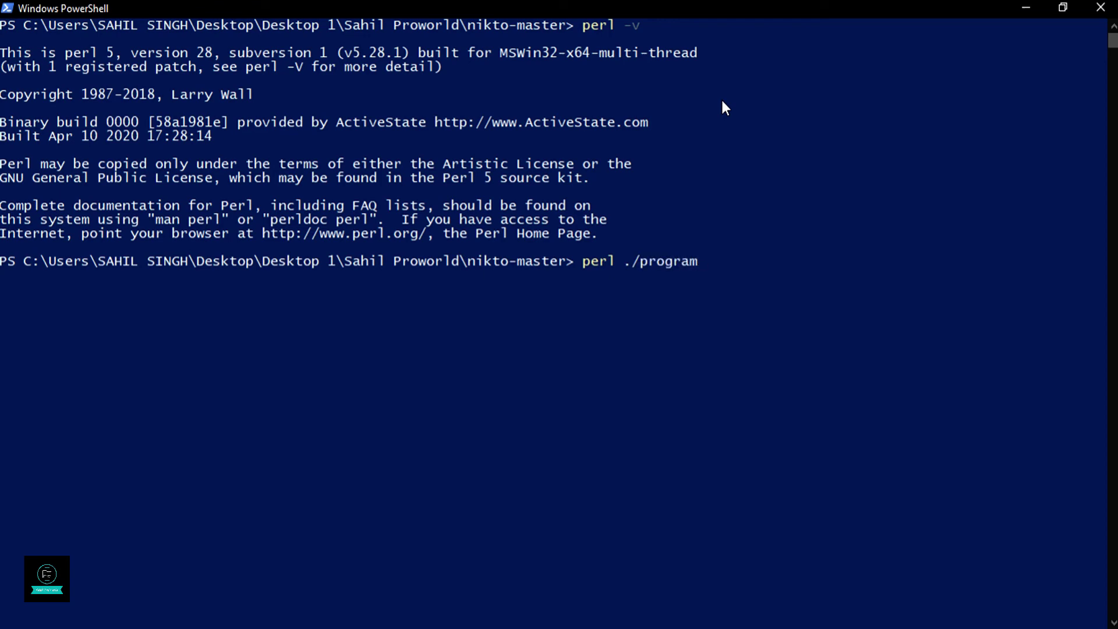
{"action": "type", "text": "/nik"}
{"action": "type", "text": "to.pl"}
{"action": "key", "text": "Return"}
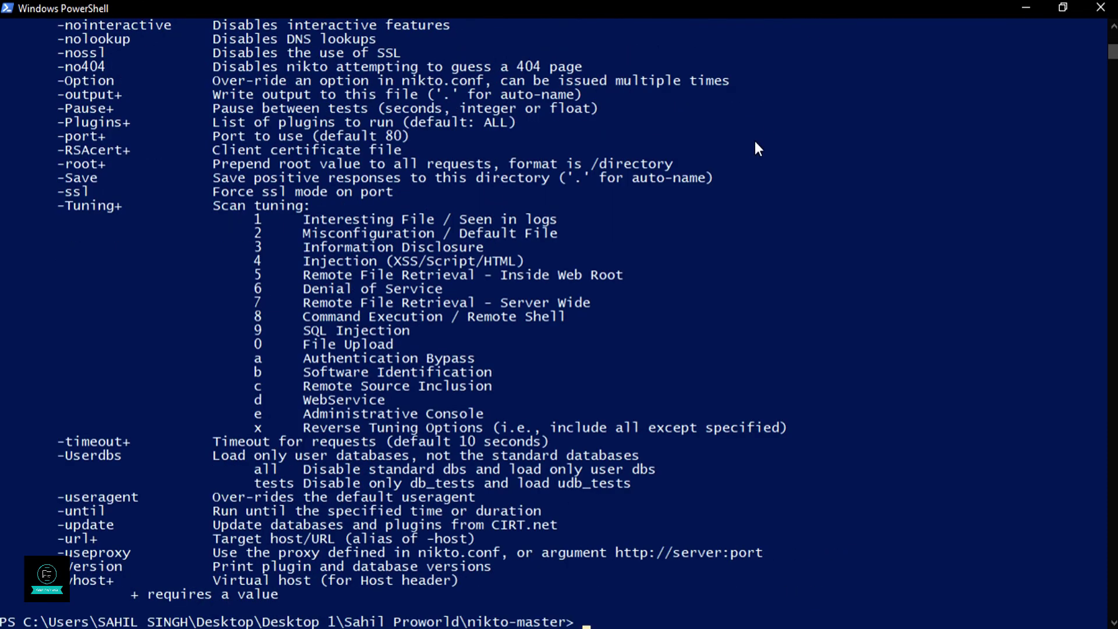
{"action": "scroll", "coordinate": [720, 278], "scroll_direction": "up", "scroll_amount": 6}
{"action": "scroll", "coordinate": [721, 286], "scroll_direction": "up", "scroll_amount": 4}
{"action": "scroll", "coordinate": [720, 285], "scroll_direction": "up", "scroll_amount": 1}
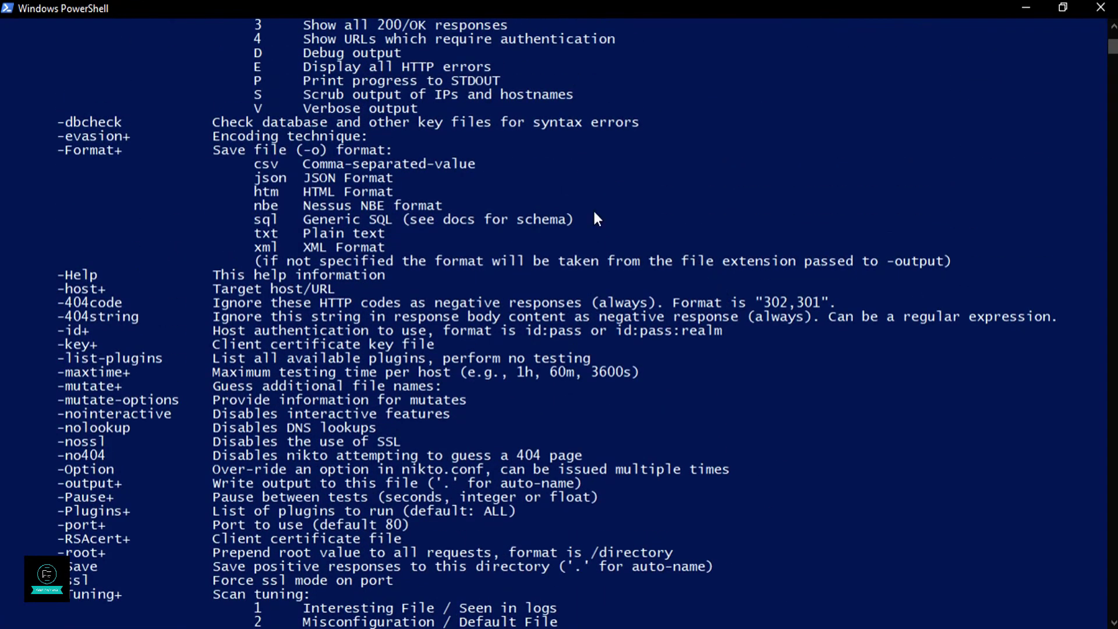
{"action": "scroll", "coordinate": [542, 278], "scroll_direction": "up", "scroll_amount": 5}
{"action": "scroll", "coordinate": [542, 279], "scroll_direction": "up", "scroll_amount": 1}
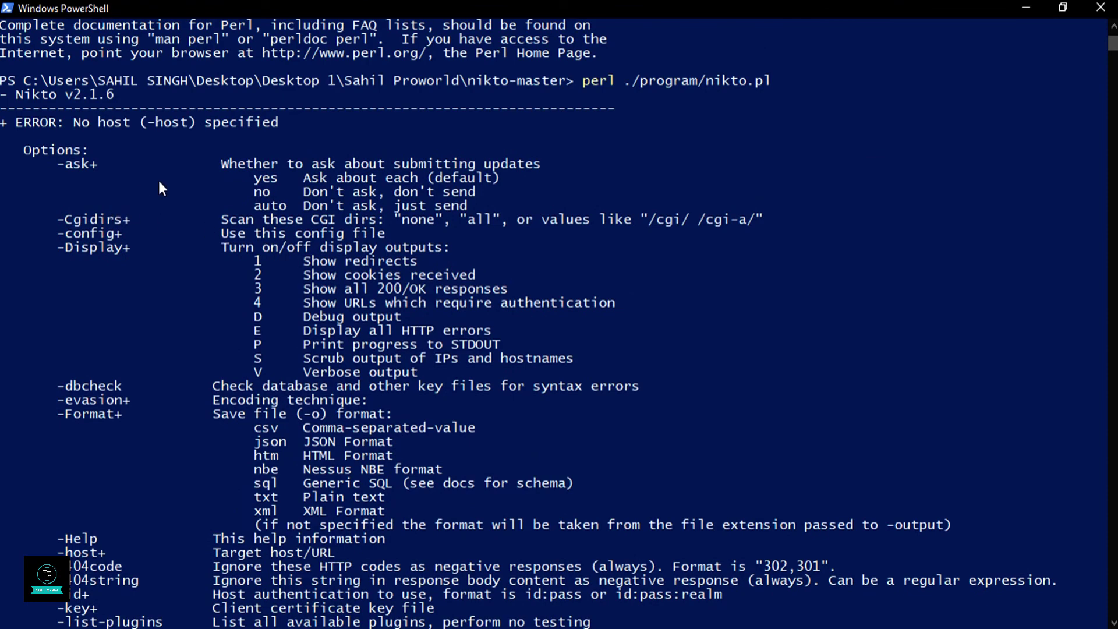
{"action": "scroll", "coordinate": [234, 388], "scroll_direction": "down", "scroll_amount": 5}
{"action": "scroll", "coordinate": [233, 389], "scroll_direction": "down", "scroll_amount": 5}
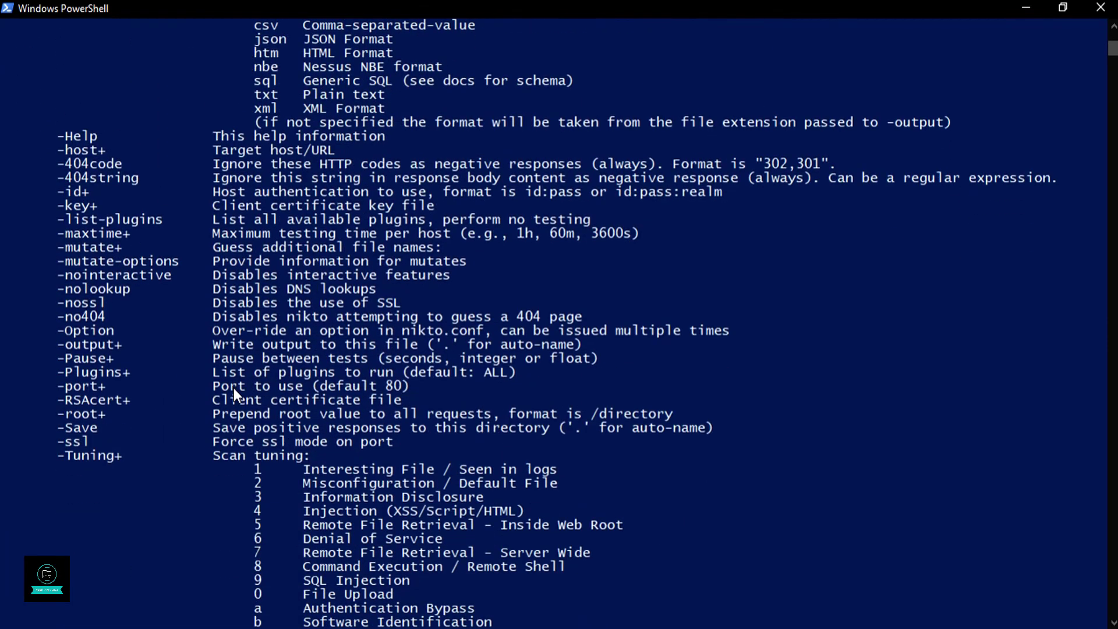
{"action": "scroll", "coordinate": [174, 411], "scroll_direction": "down", "scroll_amount": 1}
{"action": "scroll", "coordinate": [174, 412], "scroll_direction": "down", "scroll_amount": 4}
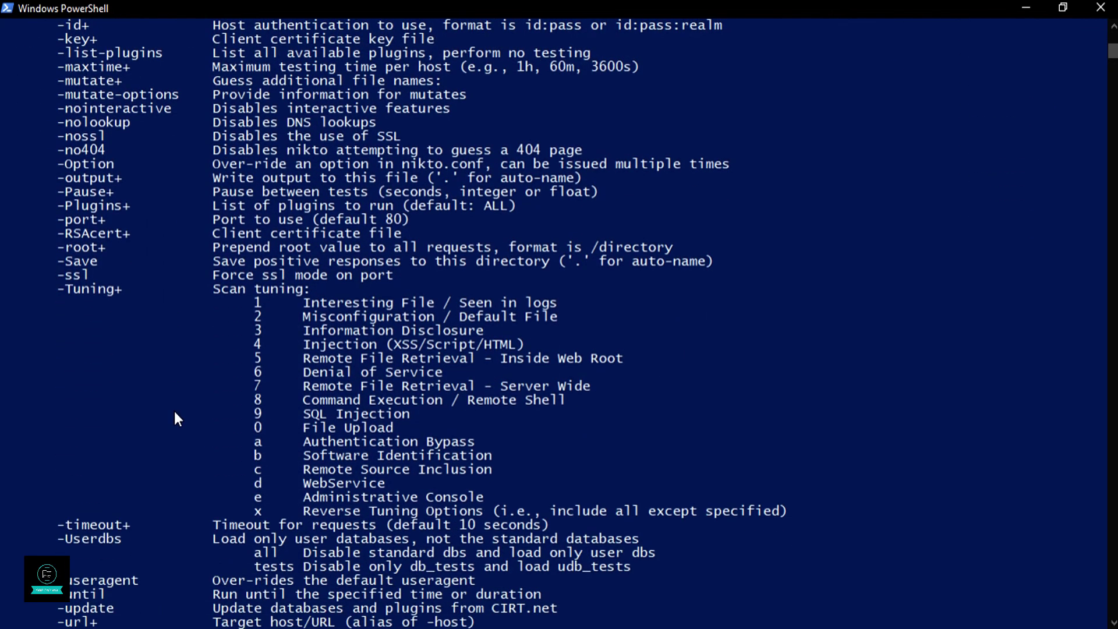
{"action": "scroll", "coordinate": [174, 412], "scroll_direction": "down", "scroll_amount": 5}
{"action": "scroll", "coordinate": [174, 411], "scroll_direction": "up", "scroll_amount": 3}
{"action": "scroll", "coordinate": [174, 411], "scroll_direction": "up", "scroll_amount": 5}
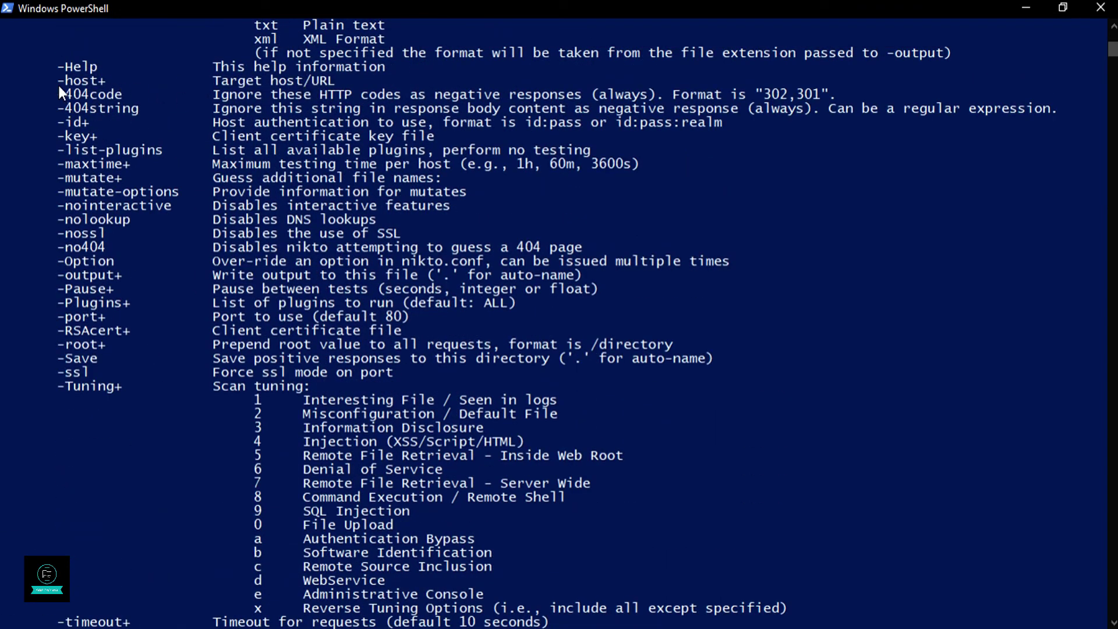
{"action": "scroll", "coordinate": [144, 502], "scroll_direction": "down", "scroll_amount": 4}
{"action": "scroll", "coordinate": [144, 502], "scroll_direction": "down", "scroll_amount": 7}
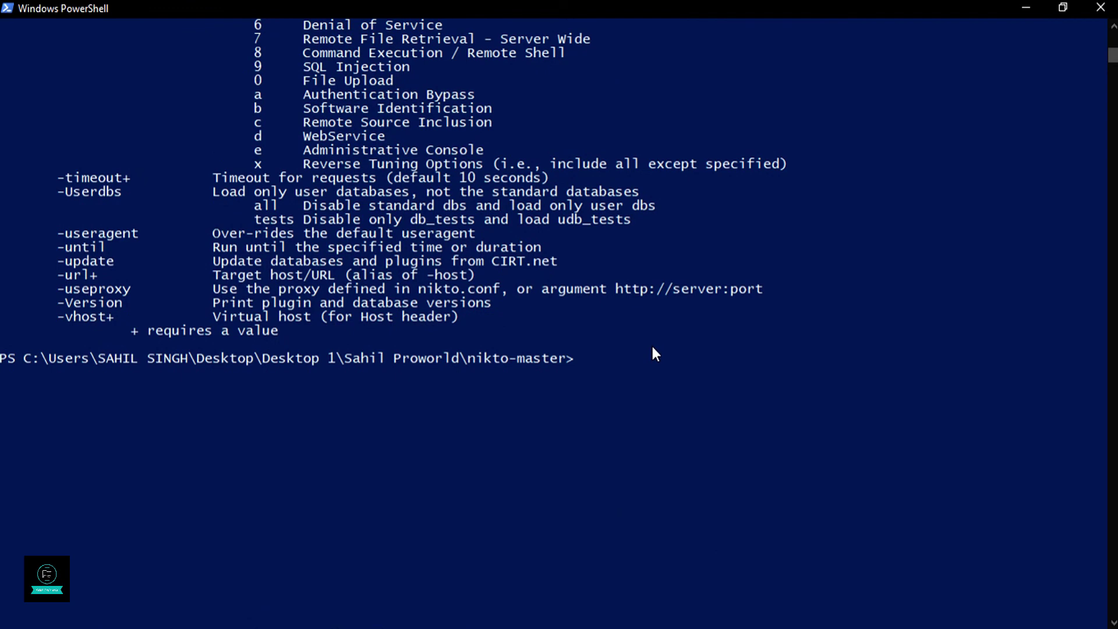
{"action": "type", "text": "perl ./pro"}
{"action": "type", "text": "gra"}
{"action": "type", "text": "m/"}
{"action": "type", "text": "nik"}
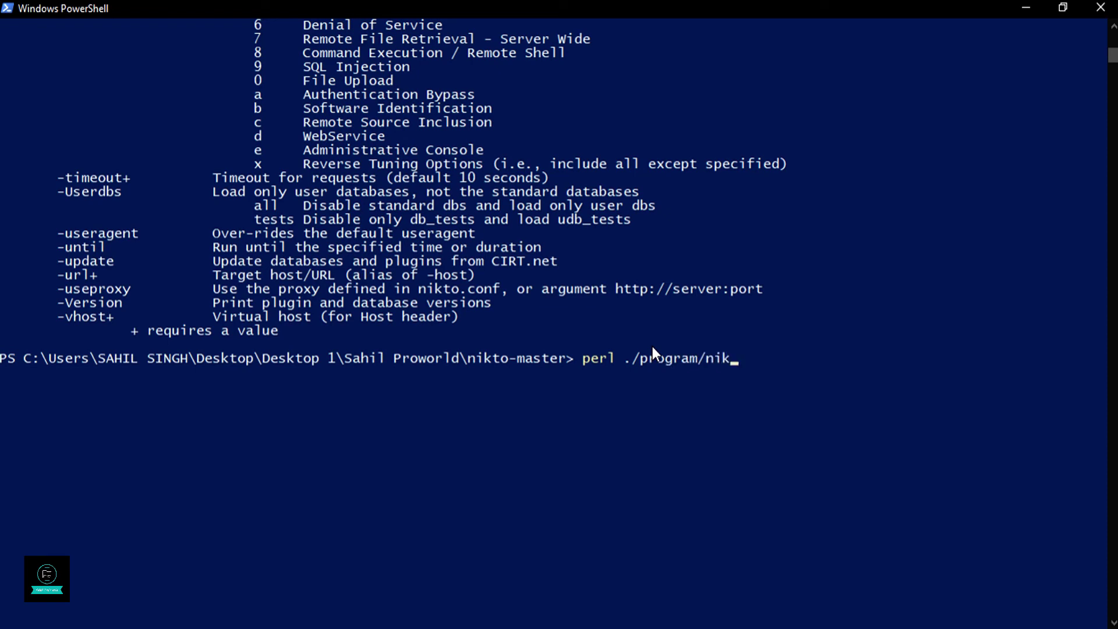
{"action": "type", "text": "to.pl"}
{"action": "type", "text": " -host"}
{"action": "type", "text": " http"}
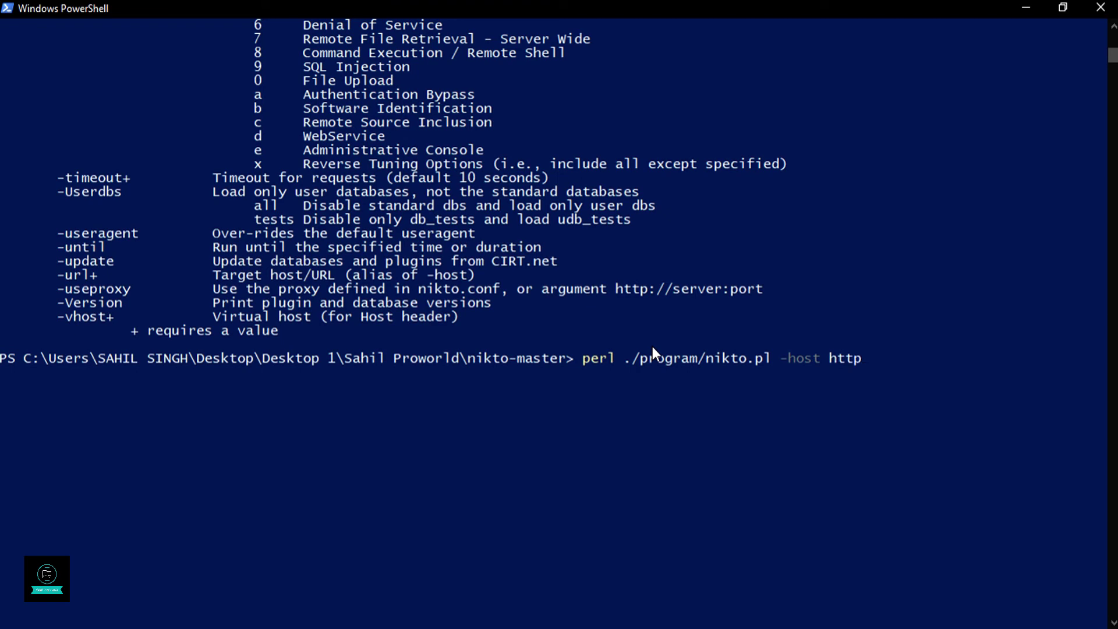
{"action": "type", "text": "://"}
{"action": "type", "text": "127."}
{"action": "type", "text": "0.0"}
{"action": "type", "text": ".1"}
{"action": "key", "text": "Return"}
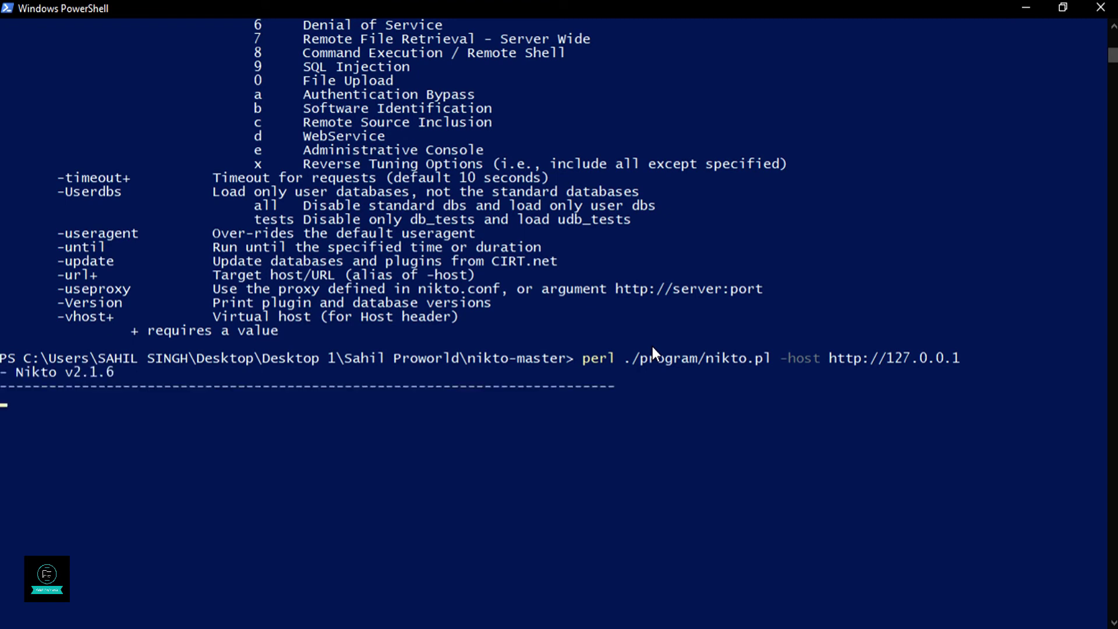